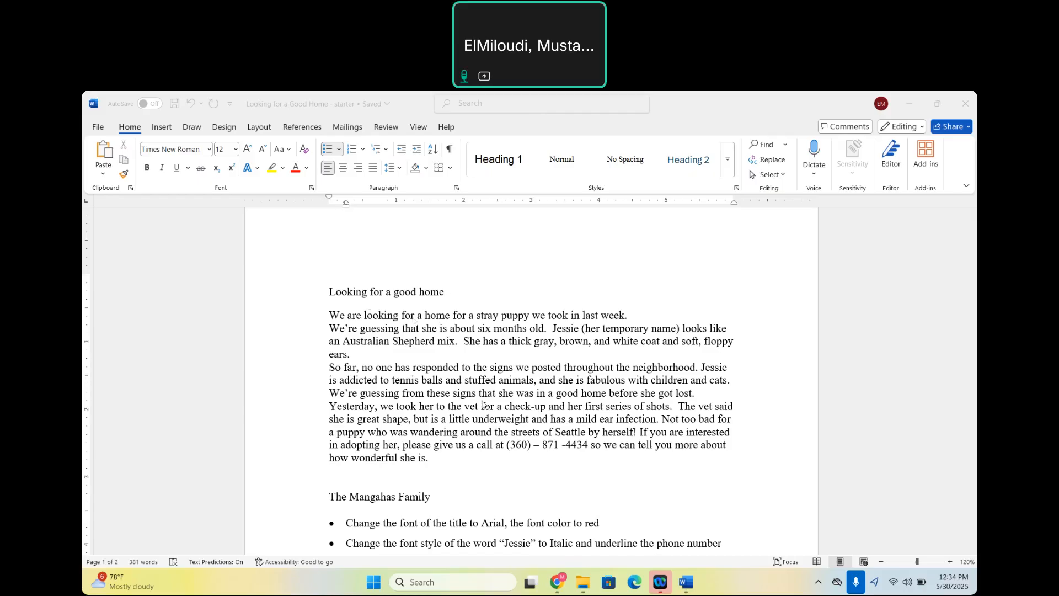
Read through the stray puppy letter and the bulleted list of formatting tasks below it.
{"action": "scroll", "coordinate": [479, 409], "scroll_direction": "down", "scroll_amount": 1}
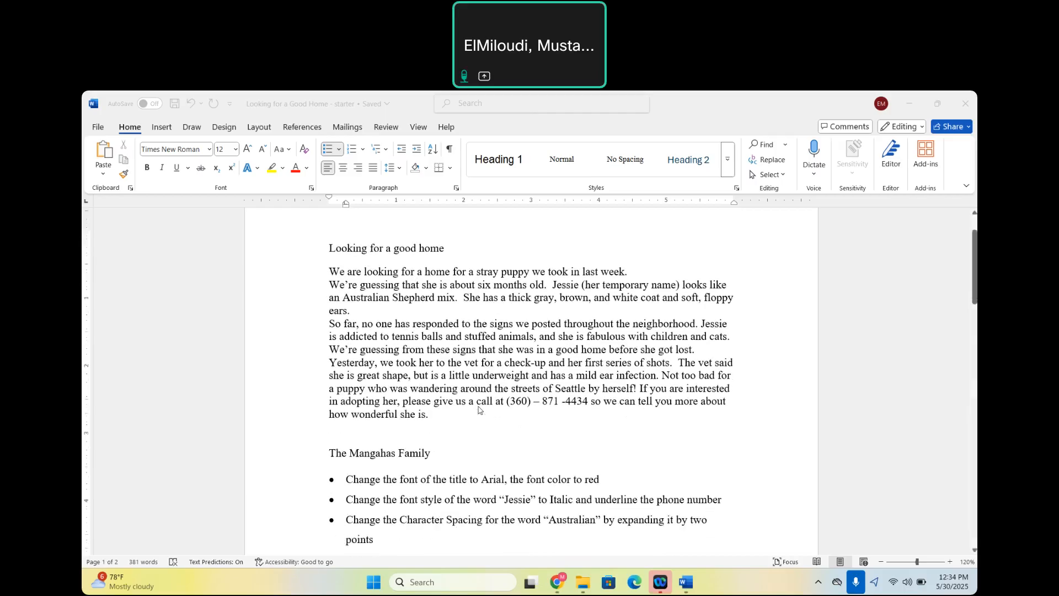
{"action": "scroll", "coordinate": [479, 410], "scroll_direction": "down", "scroll_amount": 1}
{"action": "scroll", "coordinate": [480, 409], "scroll_direction": "up", "scroll_amount": 1}
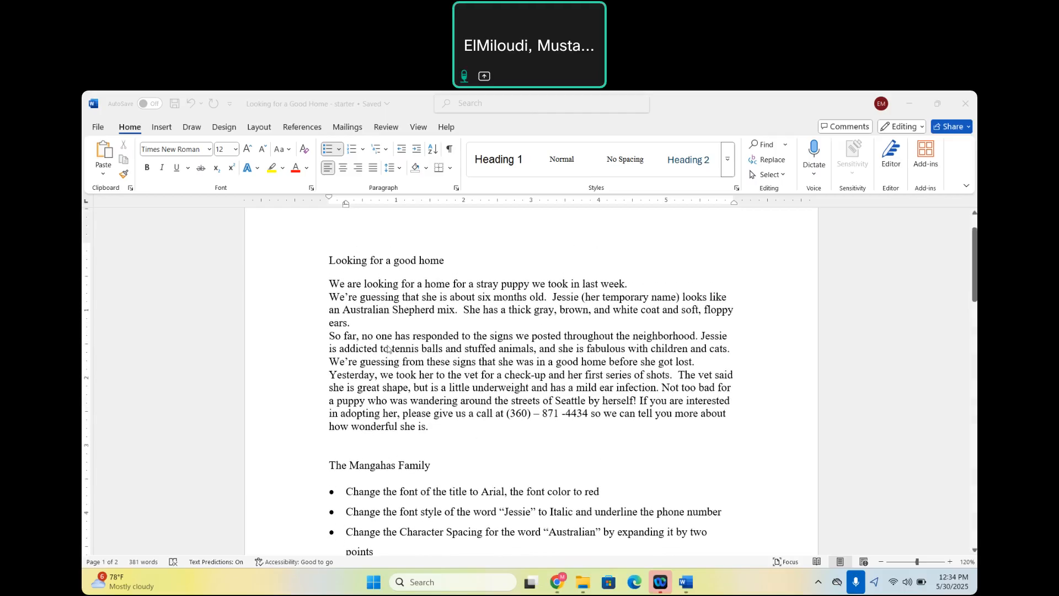
{"action": "scroll", "coordinate": [378, 407], "scroll_direction": "down", "scroll_amount": 1}
{"action": "scroll", "coordinate": [379, 406], "scroll_direction": "up", "scroll_amount": 1}
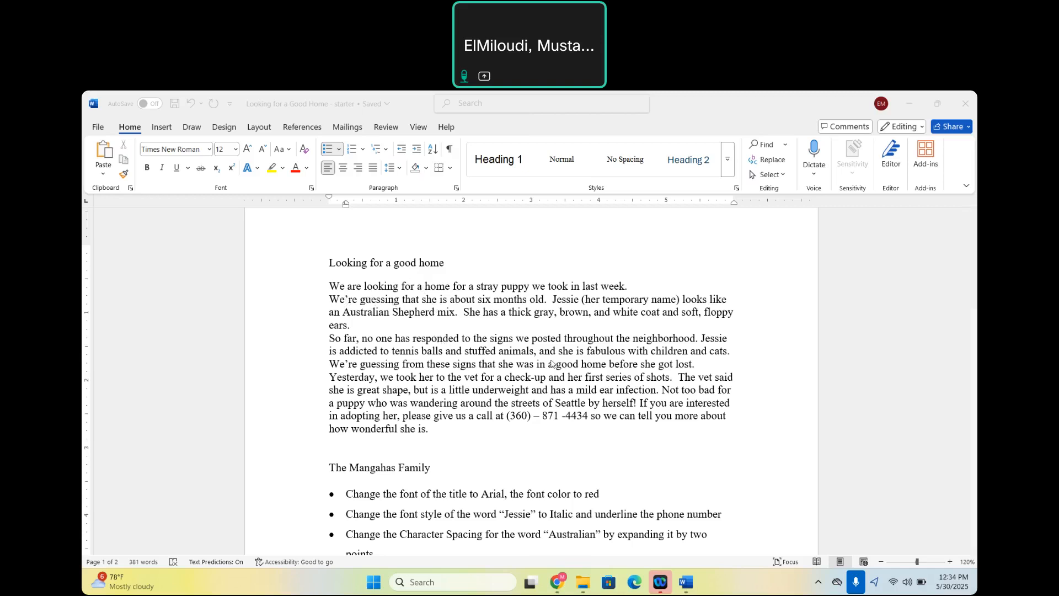
{"action": "scroll", "coordinate": [447, 448], "scroll_direction": "down", "scroll_amount": 3}
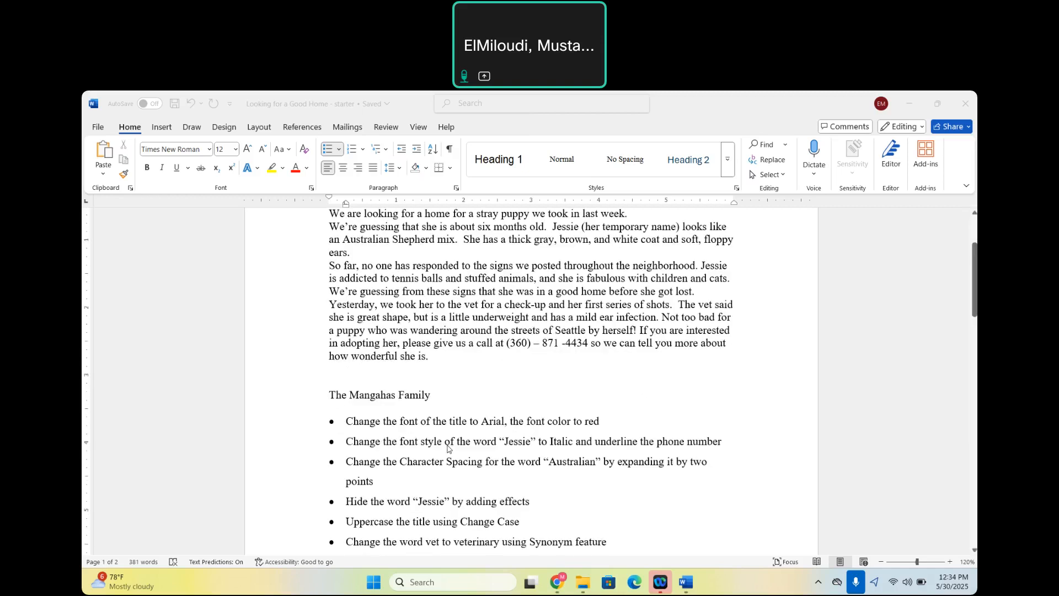
{"action": "scroll", "coordinate": [439, 410], "scroll_direction": "down", "scroll_amount": 8}
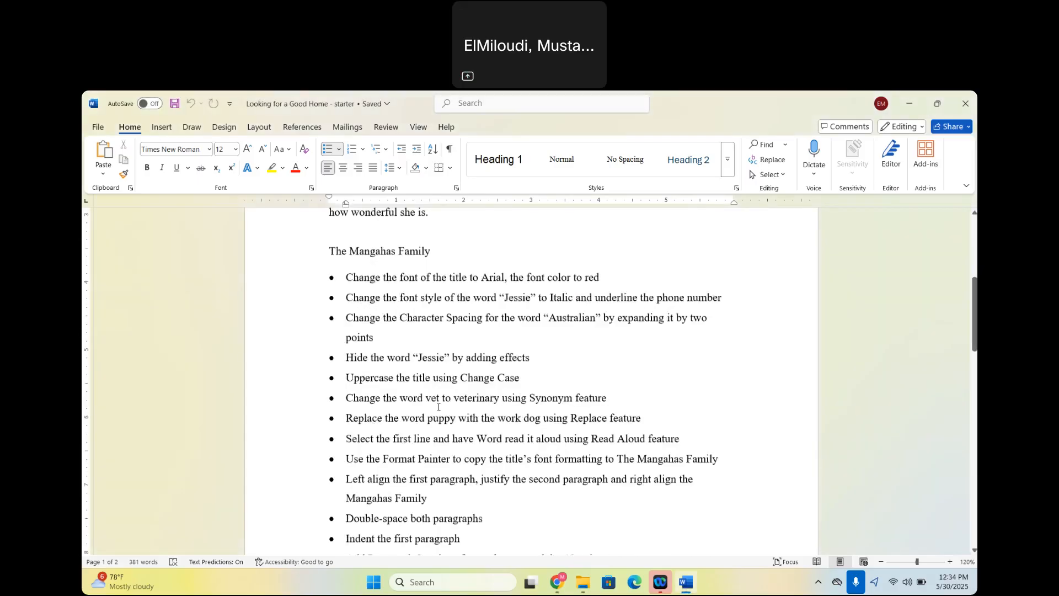
{"action": "scroll", "coordinate": [439, 407], "scroll_direction": "down", "scroll_amount": 3}
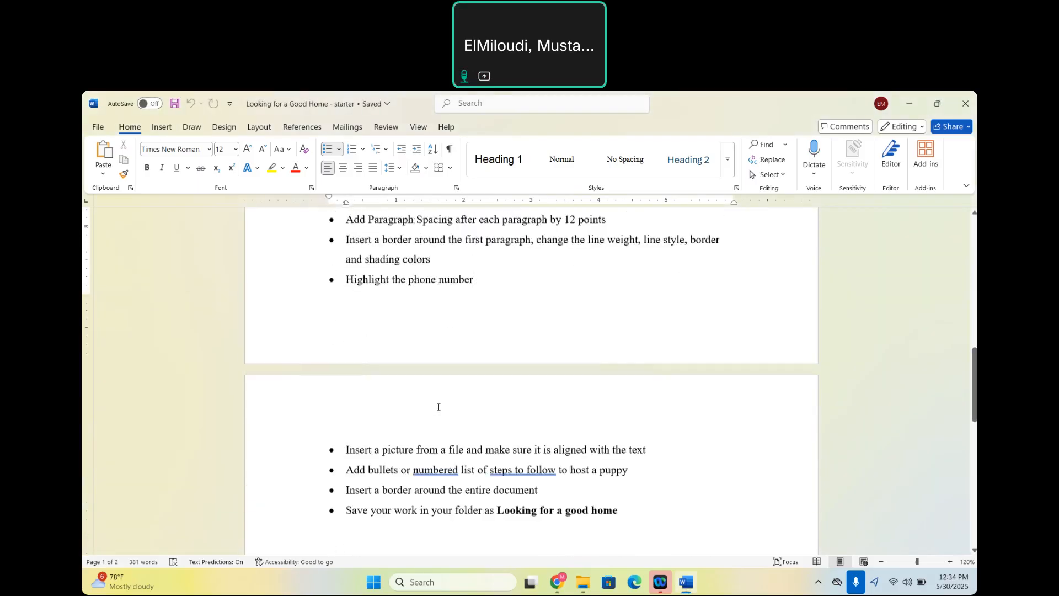
{"action": "scroll", "coordinate": [439, 406], "scroll_direction": "down", "scroll_amount": 1}
{"action": "scroll", "coordinate": [438, 407], "scroll_direction": "up", "scroll_amount": 7}
{"action": "scroll", "coordinate": [438, 407], "scroll_direction": "up", "scroll_amount": 8}
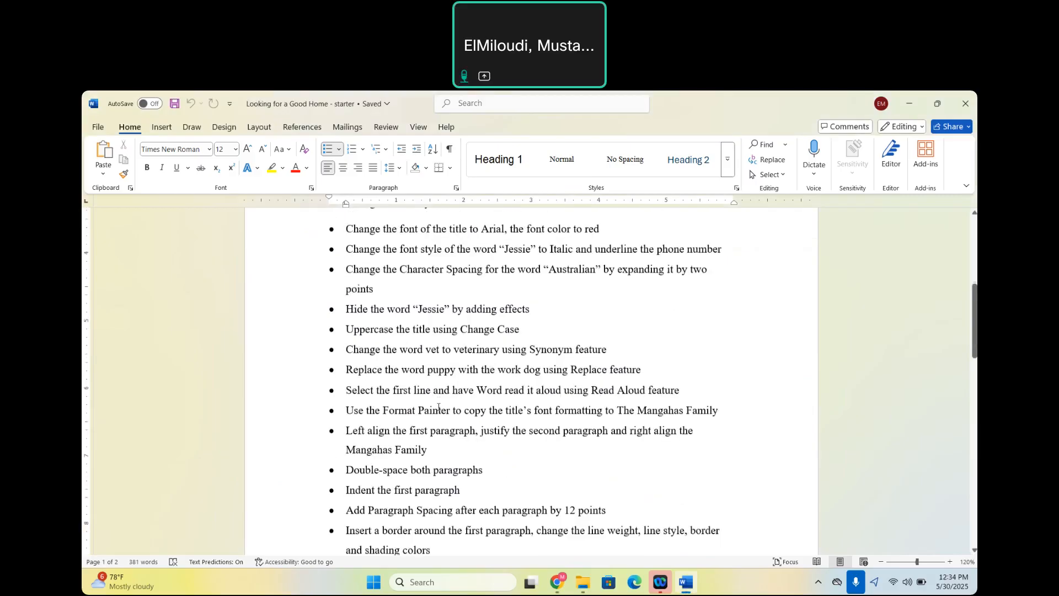
{"action": "scroll", "coordinate": [438, 407], "scroll_direction": "up", "scroll_amount": 1}
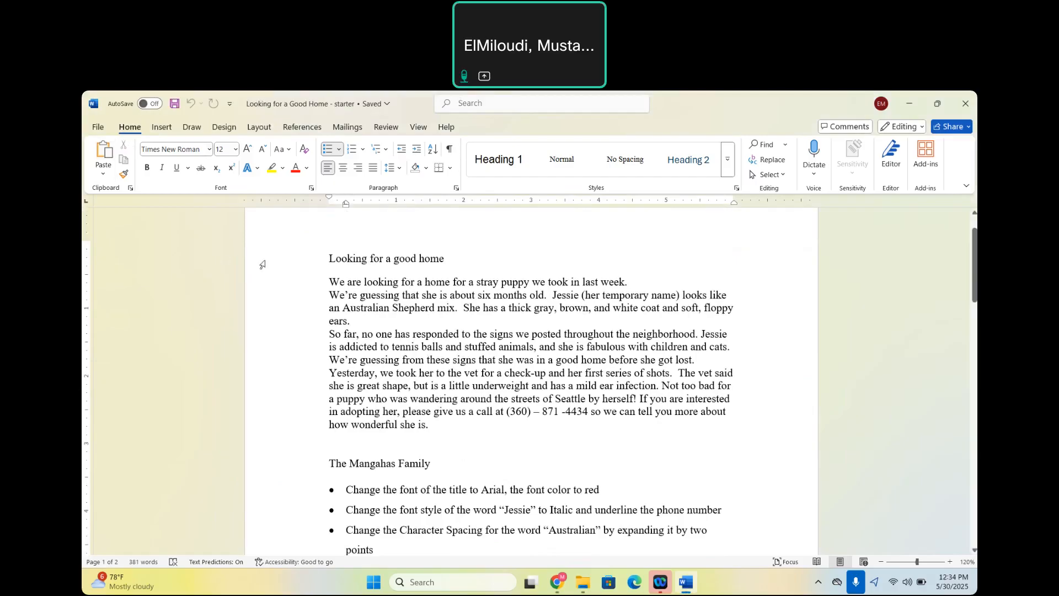
Look over the file management page and the available fonts and font sizes.
{"action": "left_click", "coordinate": [97, 128]}
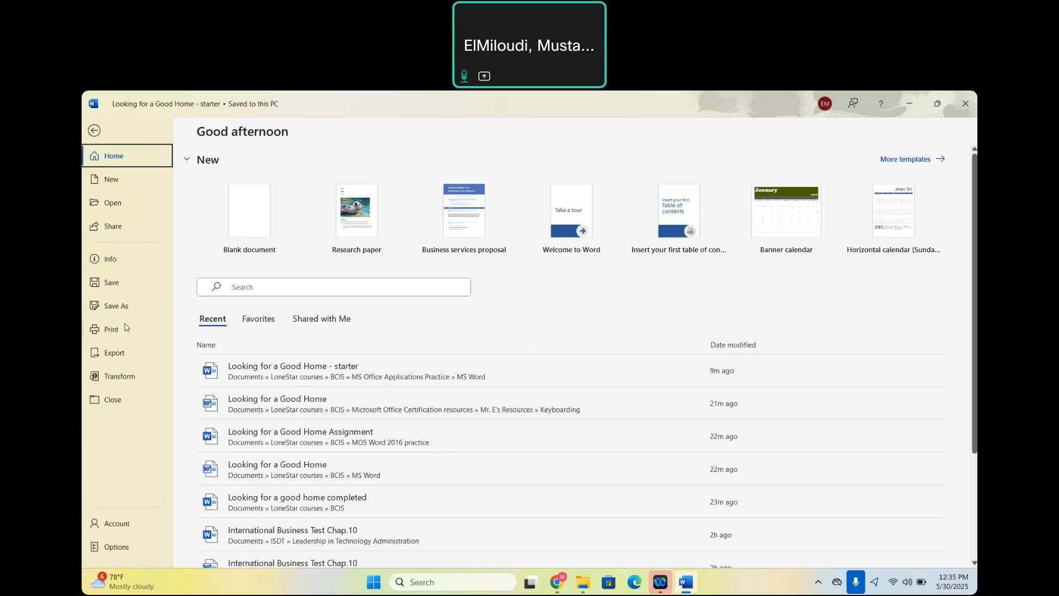
{"action": "left_click", "coordinate": [94, 131]}
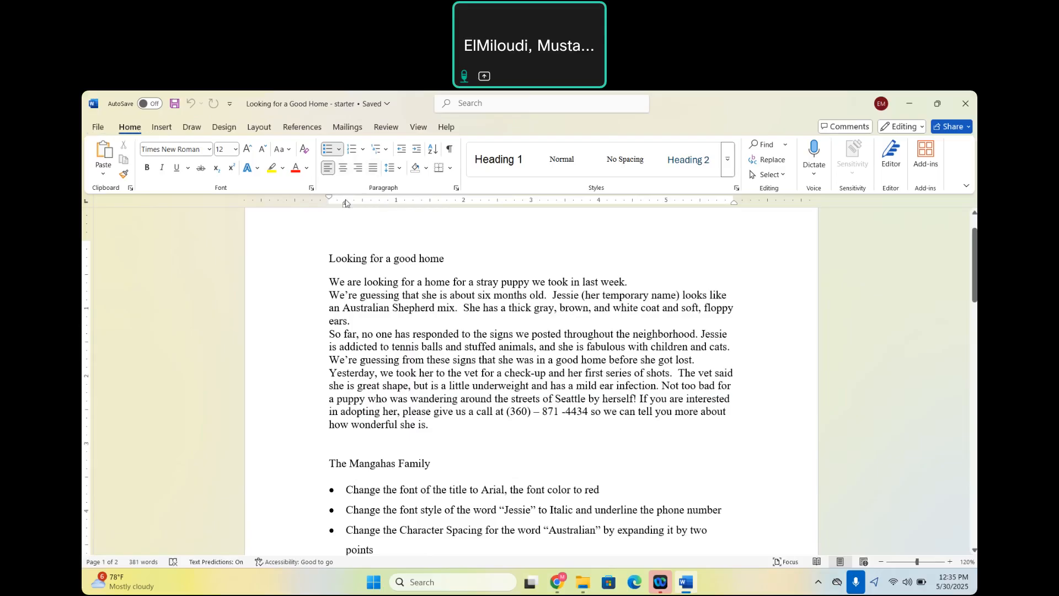
{"action": "left_click", "coordinate": [162, 148]}
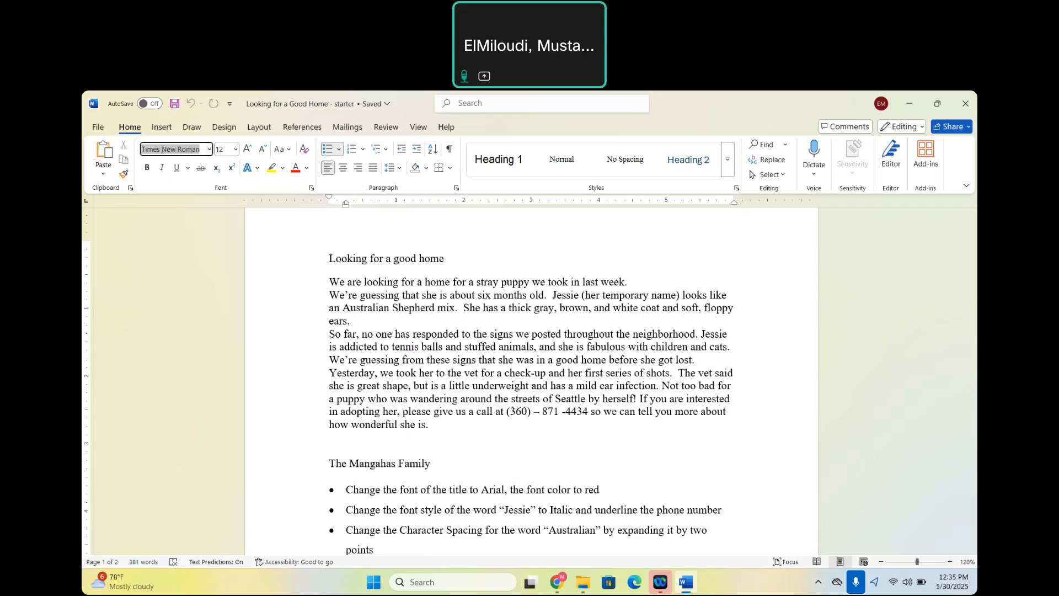
{"action": "left_click", "coordinate": [210, 149]}
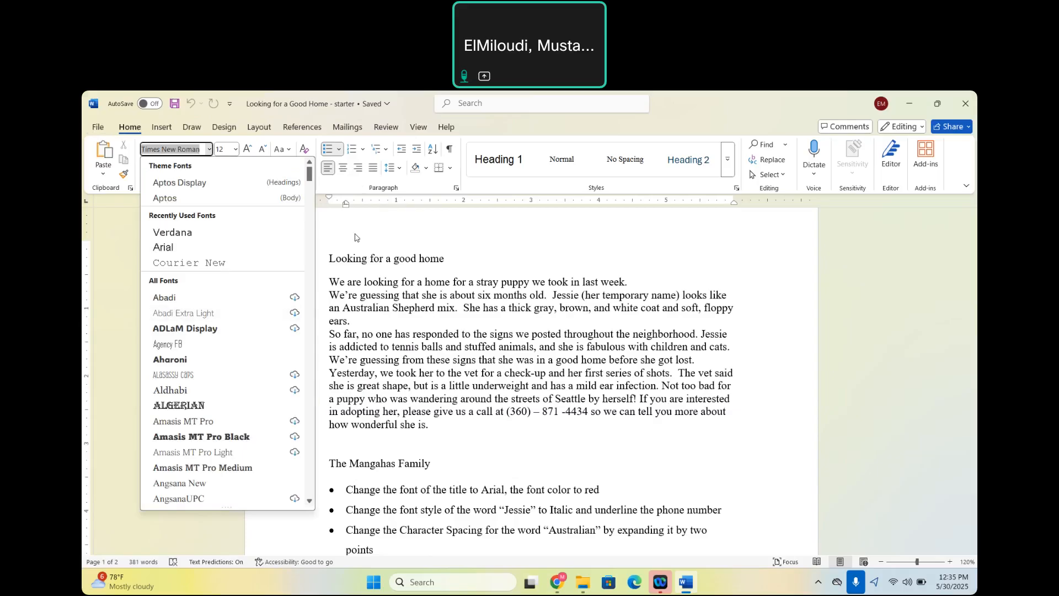
{"action": "left_click", "coordinate": [209, 149]}
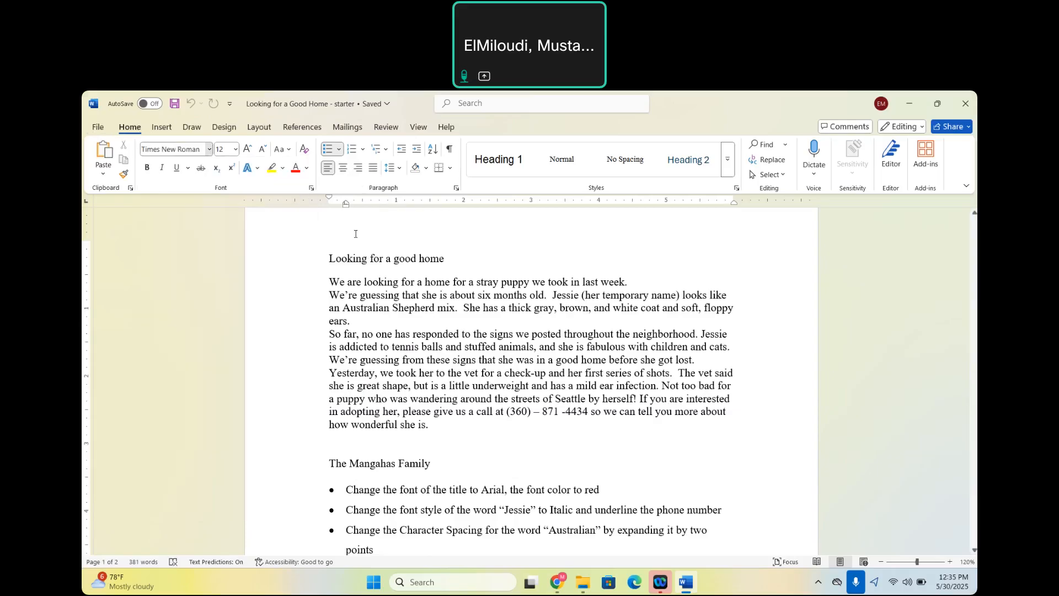
{"action": "left_click", "coordinate": [236, 149]}
{"action": "left_click", "coordinate": [265, 233]}
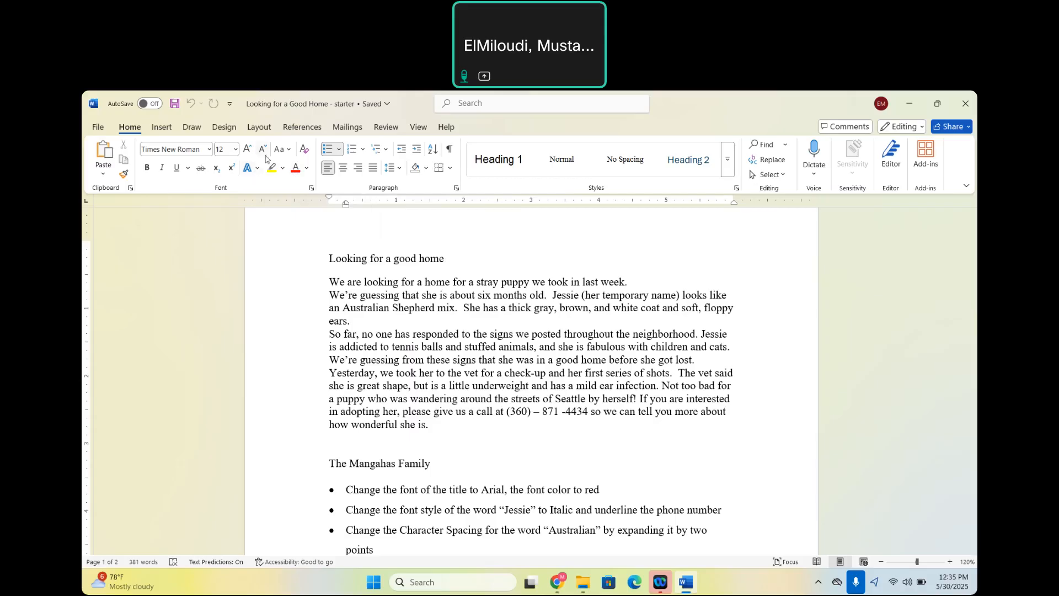
Look over the bullet, numbering and border options and the paragraph indent and spacing settings.
{"action": "left_click", "coordinate": [339, 150]}
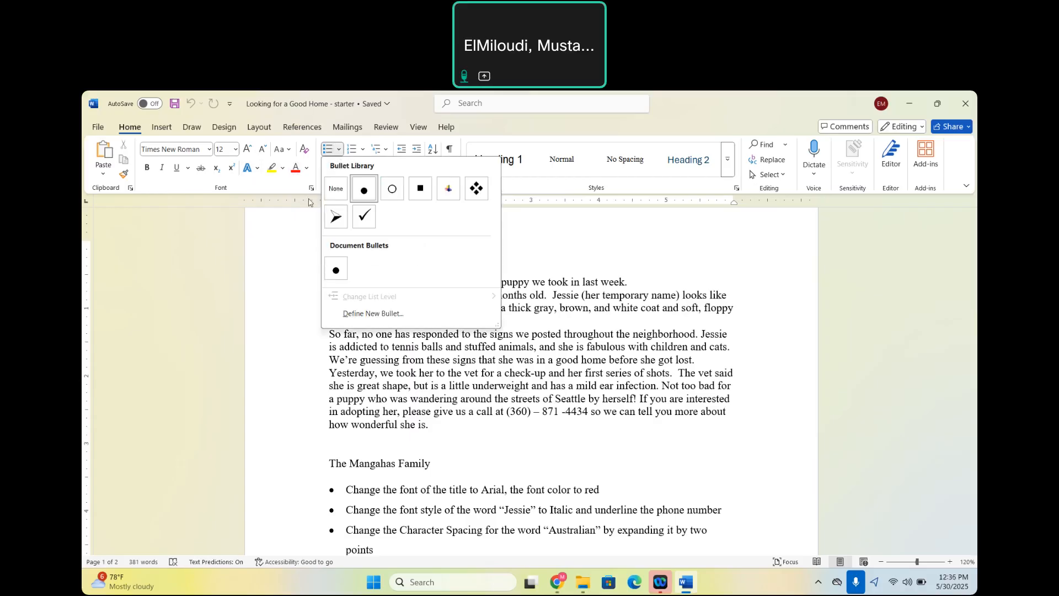
{"action": "left_click", "coordinate": [286, 215]}
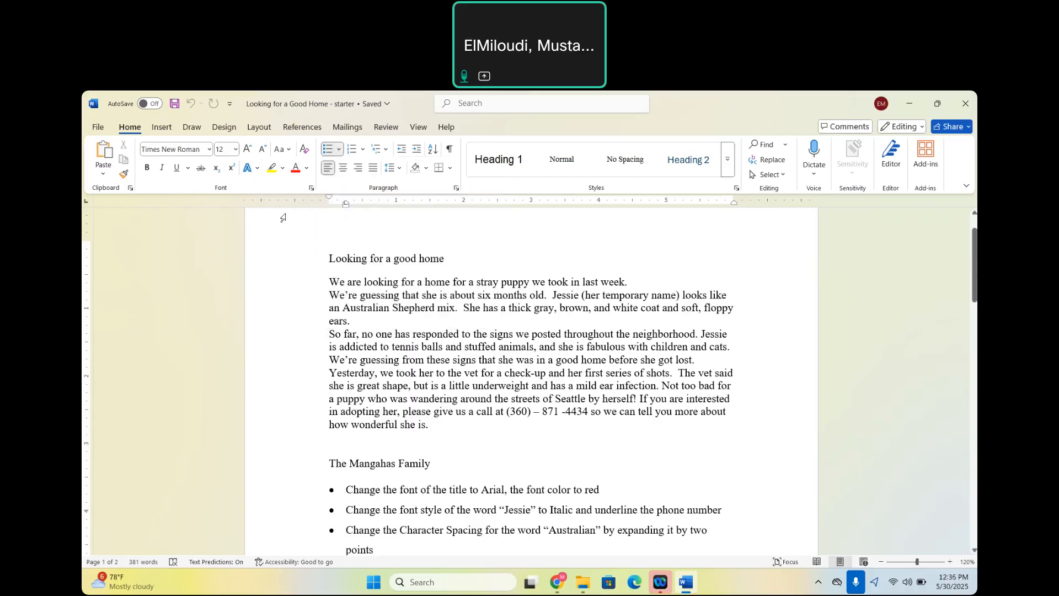
{"action": "left_click", "coordinate": [362, 151]}
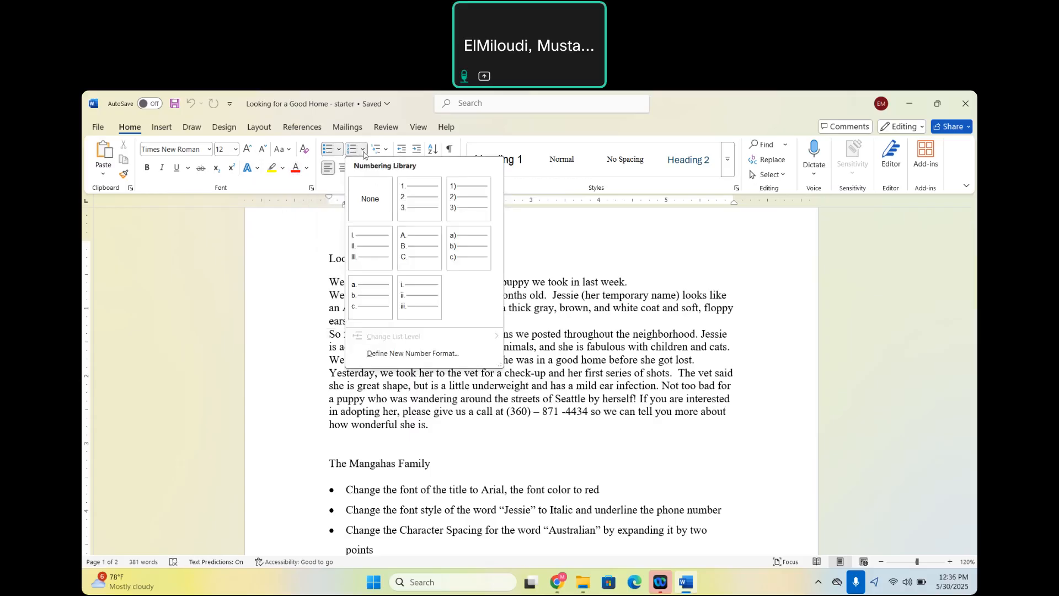
{"action": "left_click", "coordinate": [287, 229]}
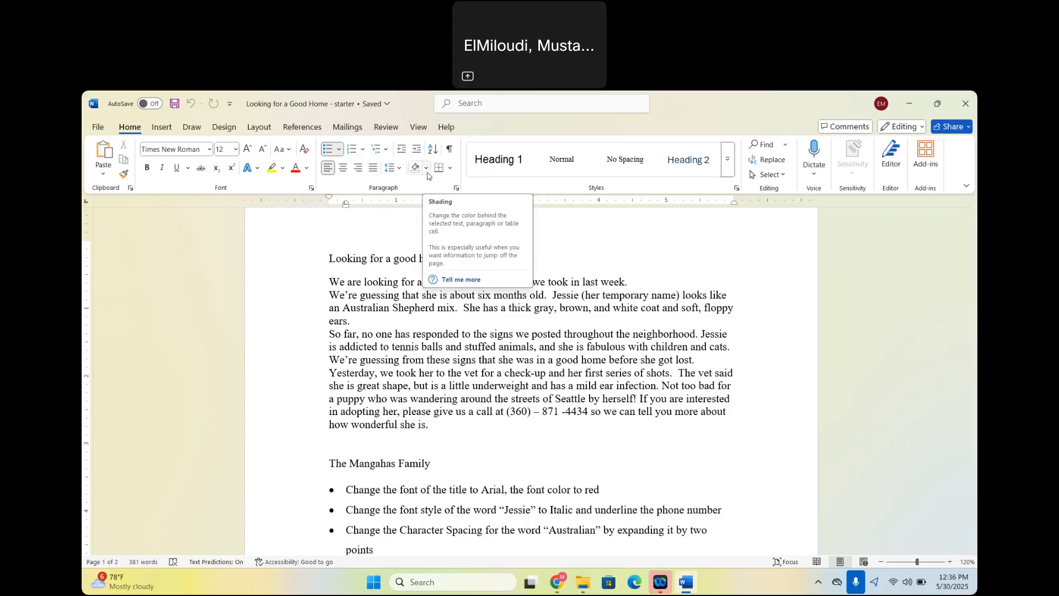
{"action": "left_click", "coordinate": [451, 168]}
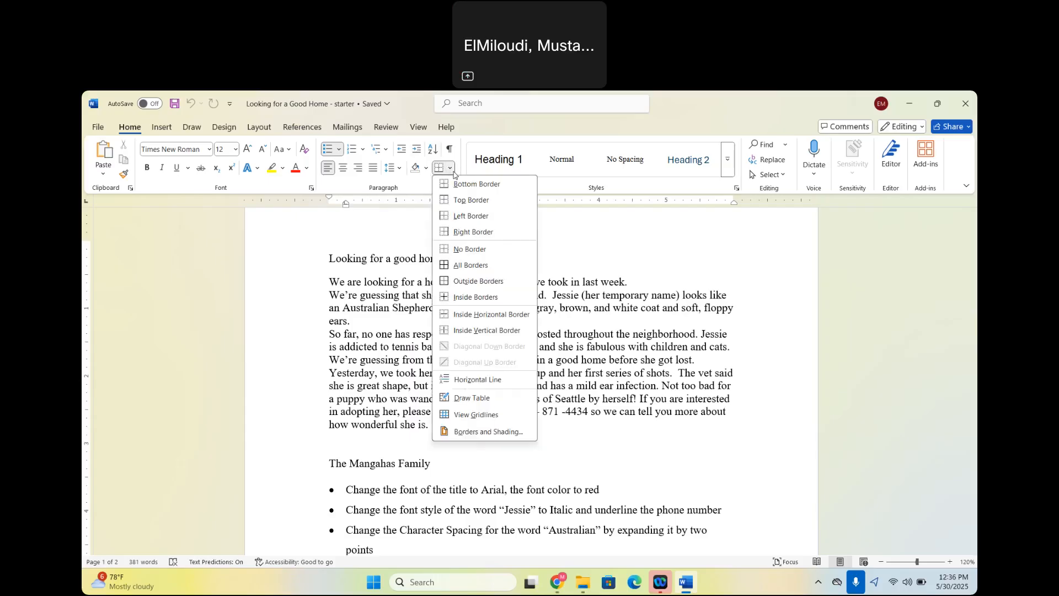
{"action": "left_click", "coordinate": [372, 223]}
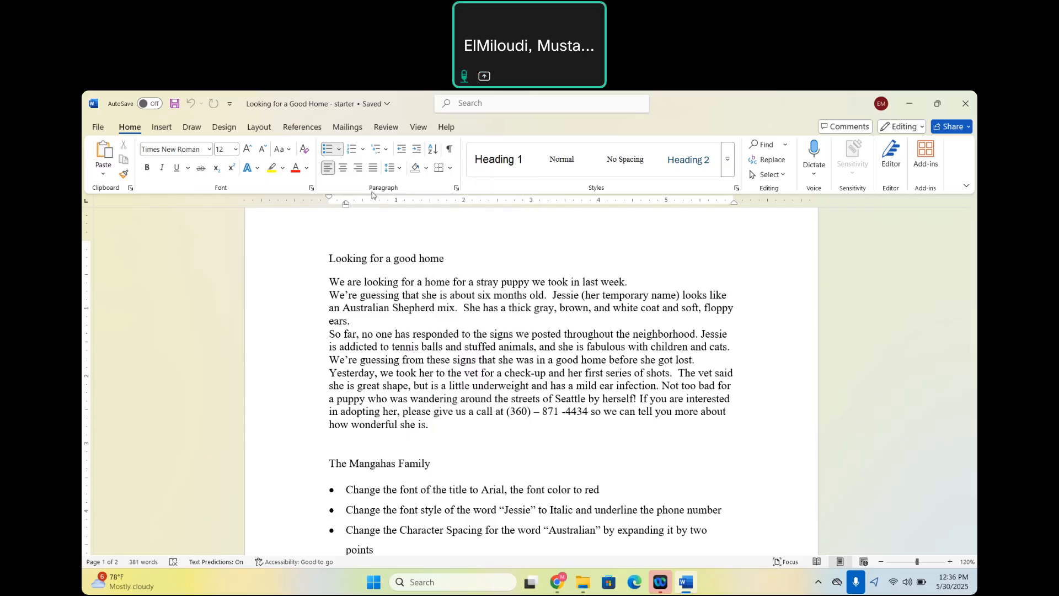
{"action": "left_click", "coordinate": [456, 190]}
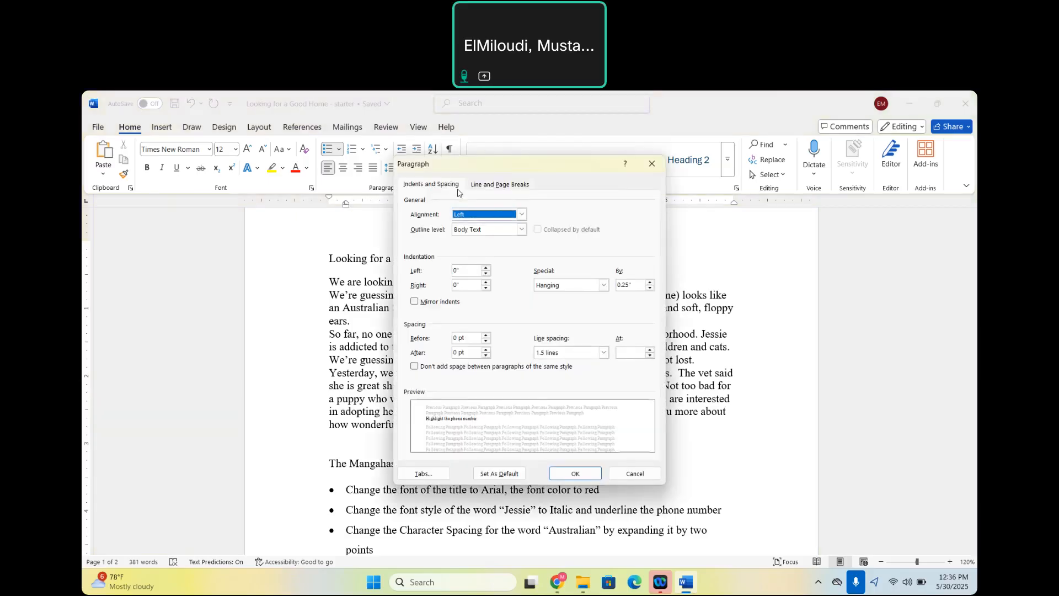
{"action": "left_click", "coordinate": [651, 164]}
{"action": "scroll", "coordinate": [586, 385], "scroll_direction": "down", "scroll_amount": 1}
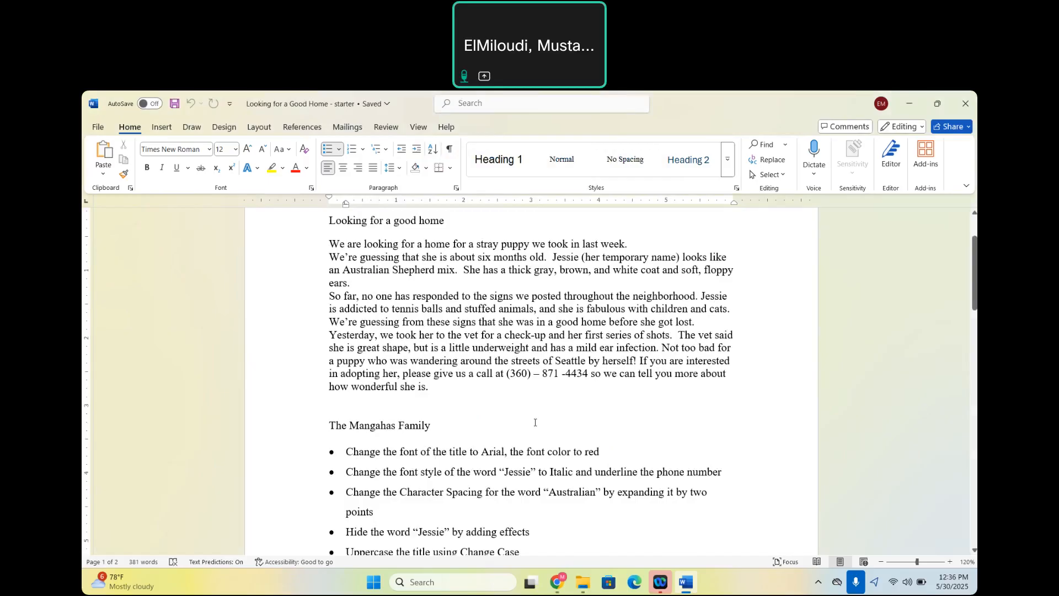
{"action": "scroll", "coordinate": [535, 422], "scroll_direction": "up", "scroll_amount": 1}
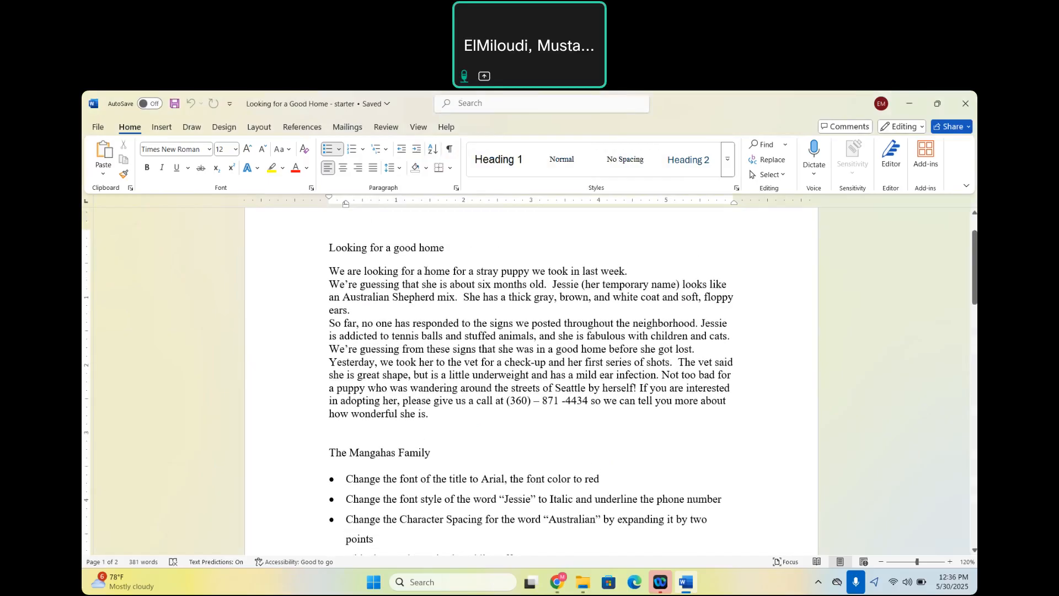
{"action": "left_click", "coordinate": [299, 255]}
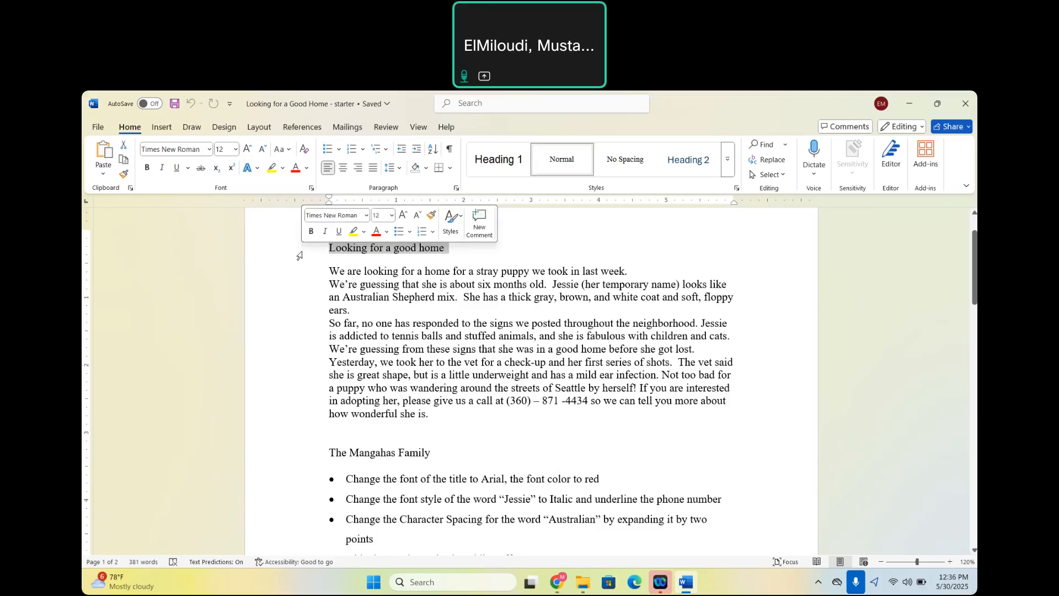
{"action": "left_click", "coordinate": [447, 247]}
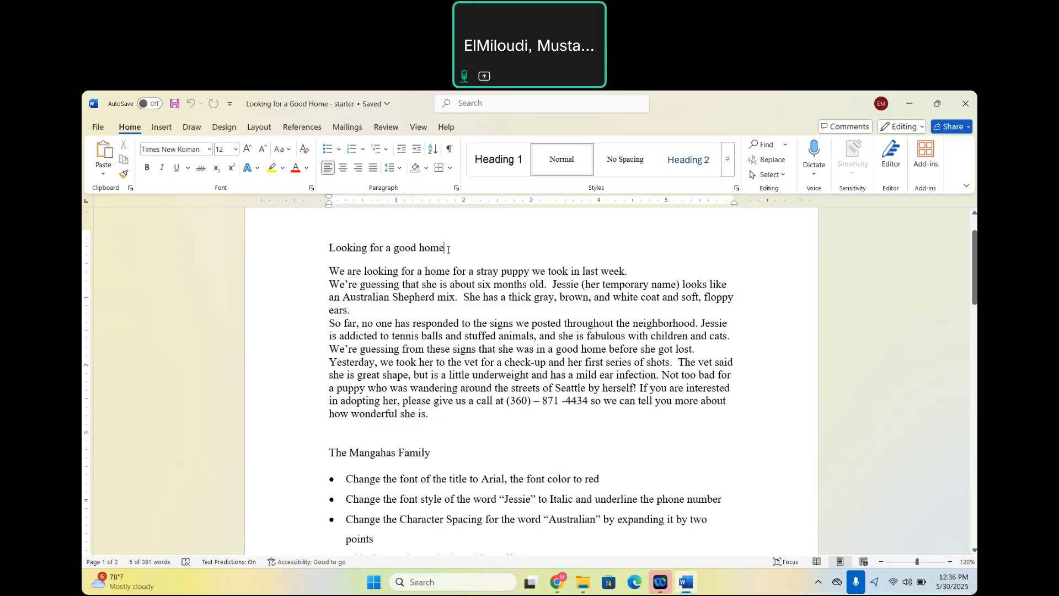
{"action": "left_click_drag", "start_coordinate": [447, 248], "coordinate": [329, 254]}
{"action": "left_click", "coordinate": [326, 255]}
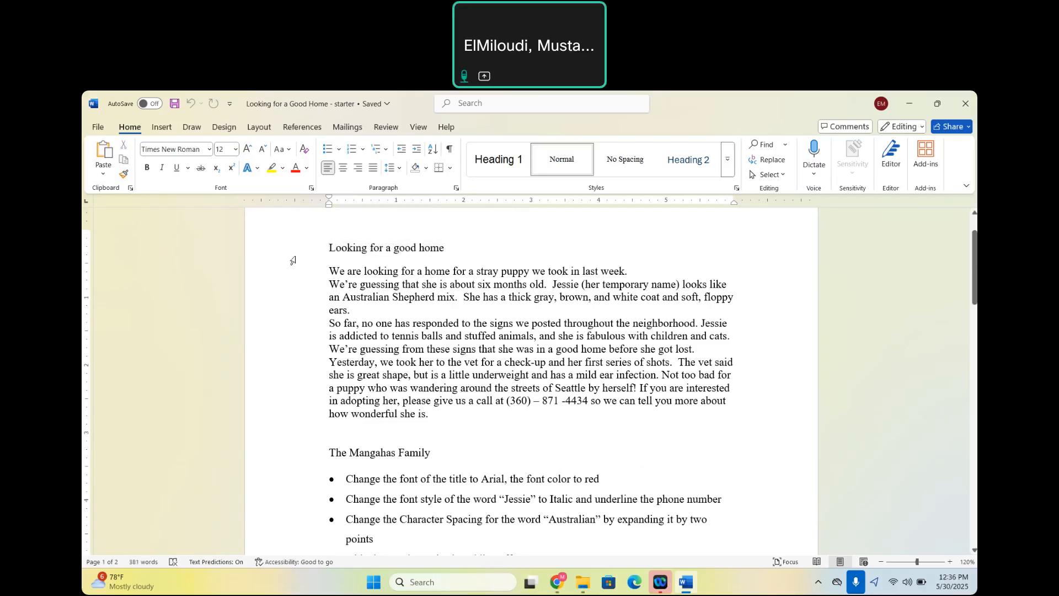
{"action": "left_click", "coordinate": [294, 259]}
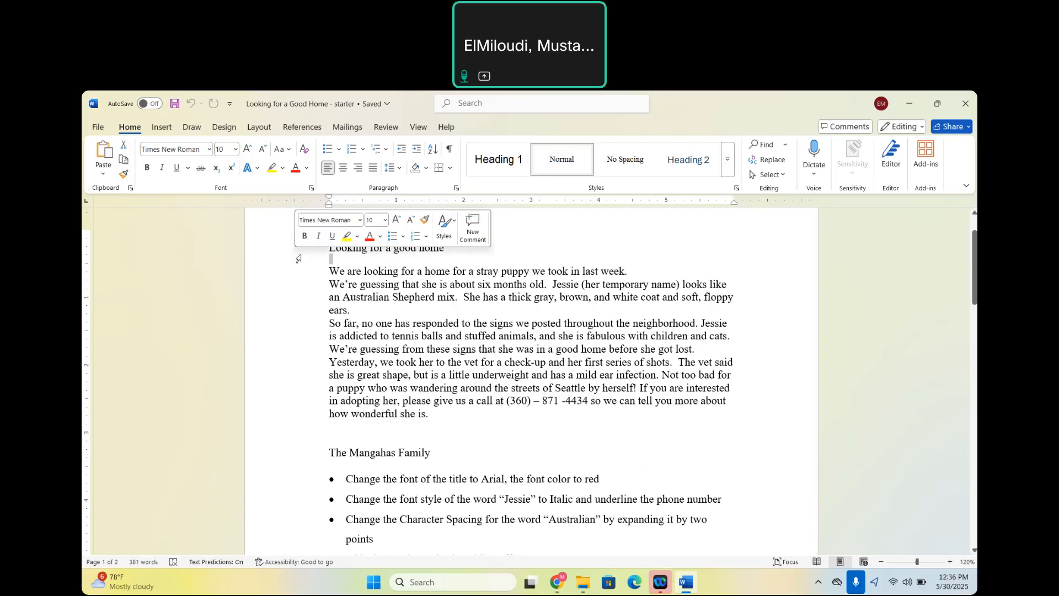
{"action": "double_click", "coordinate": [326, 248]}
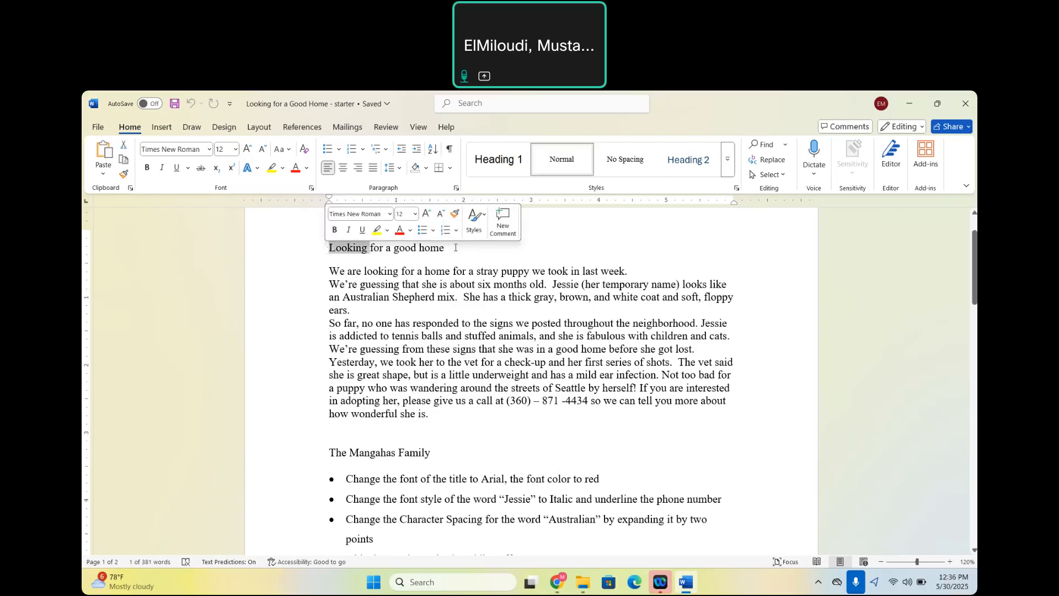
Set the title "Looking for a good home" in Arial with a red font color.
{"action": "left_click_drag", "start_coordinate": [456, 248], "coordinate": [341, 252]}
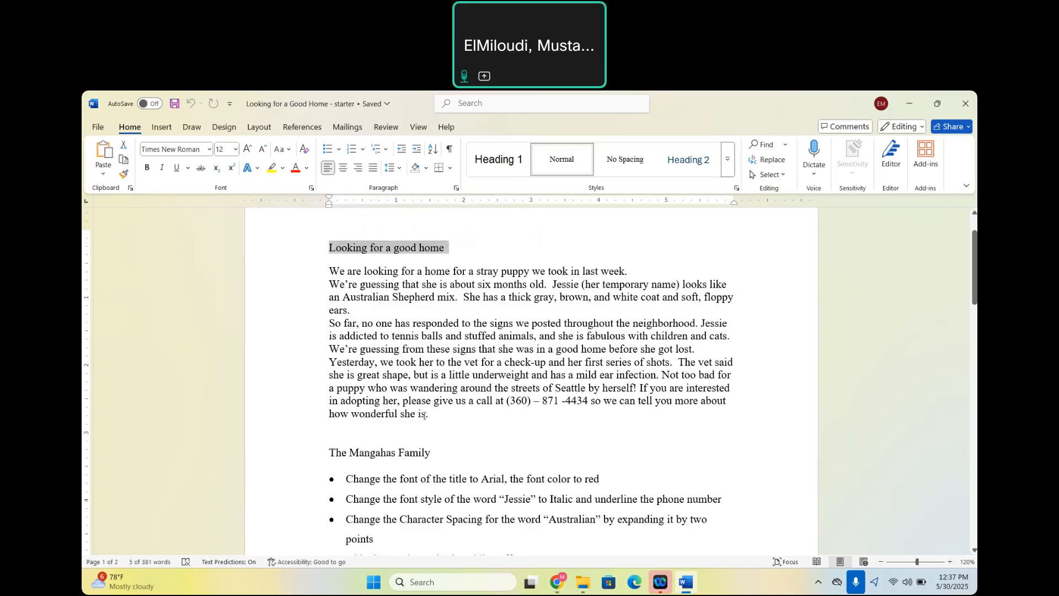
{"action": "left_click", "coordinate": [210, 149]}
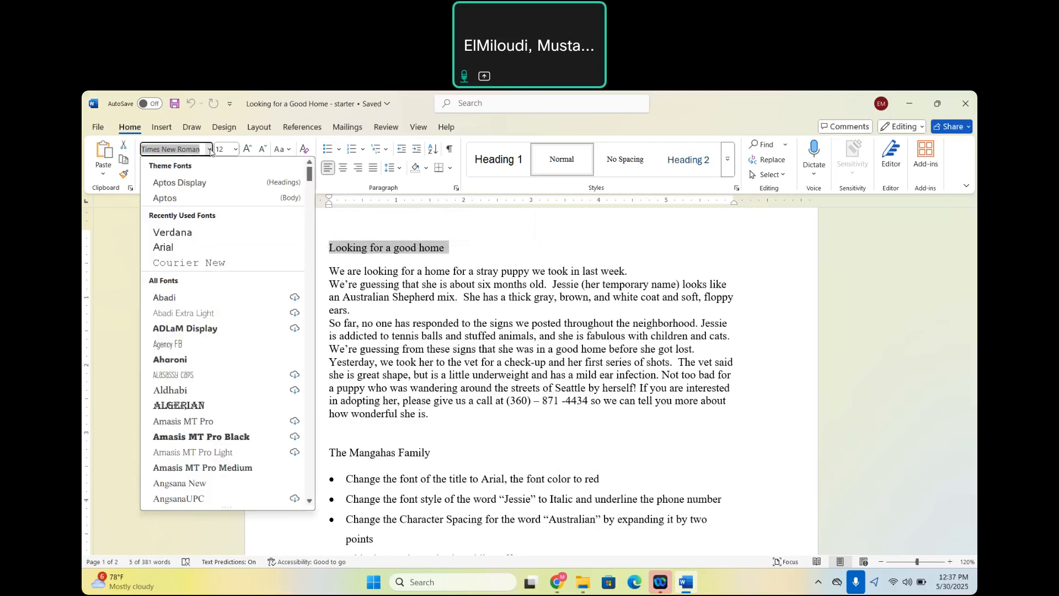
{"action": "left_click", "coordinate": [173, 249]}
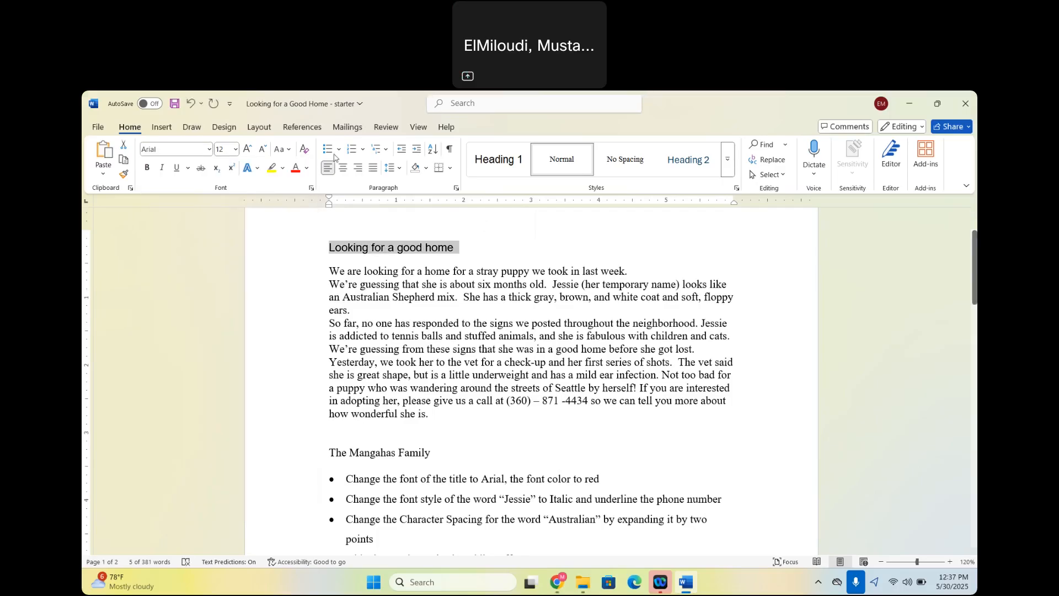
{"action": "left_click", "coordinate": [307, 168]}
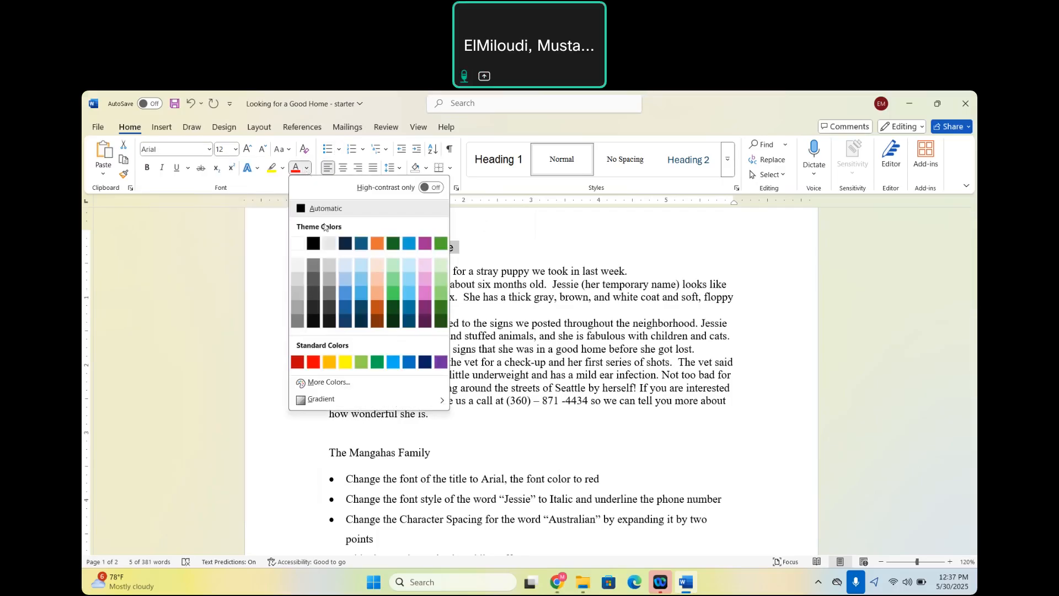
{"action": "left_click", "coordinate": [313, 364]}
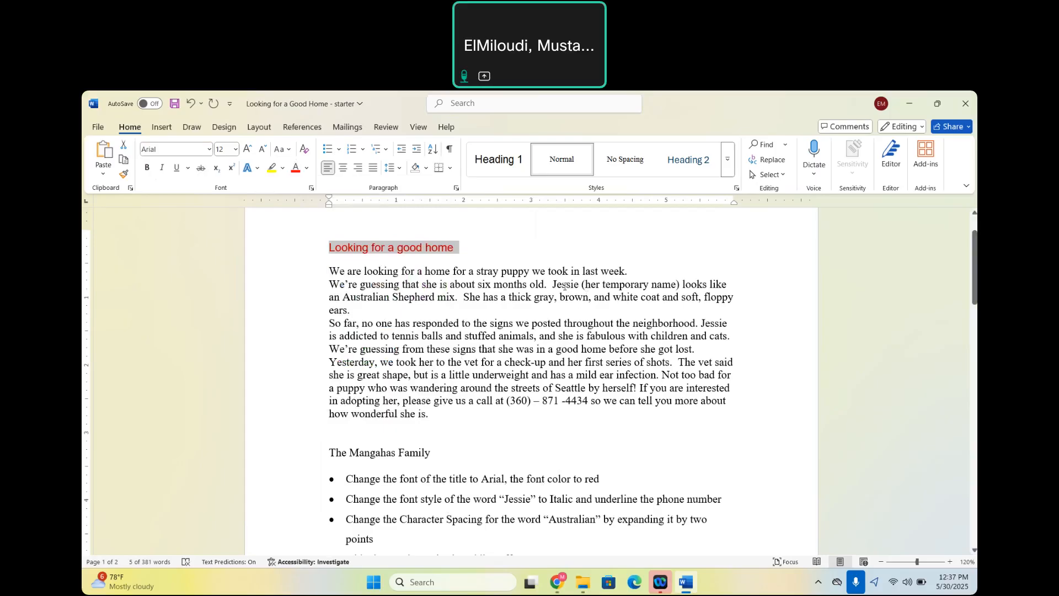
Italicize the first "Jessie" in the letter, just before "(her temporary name)".
{"action": "double_click", "coordinate": [564, 285]}
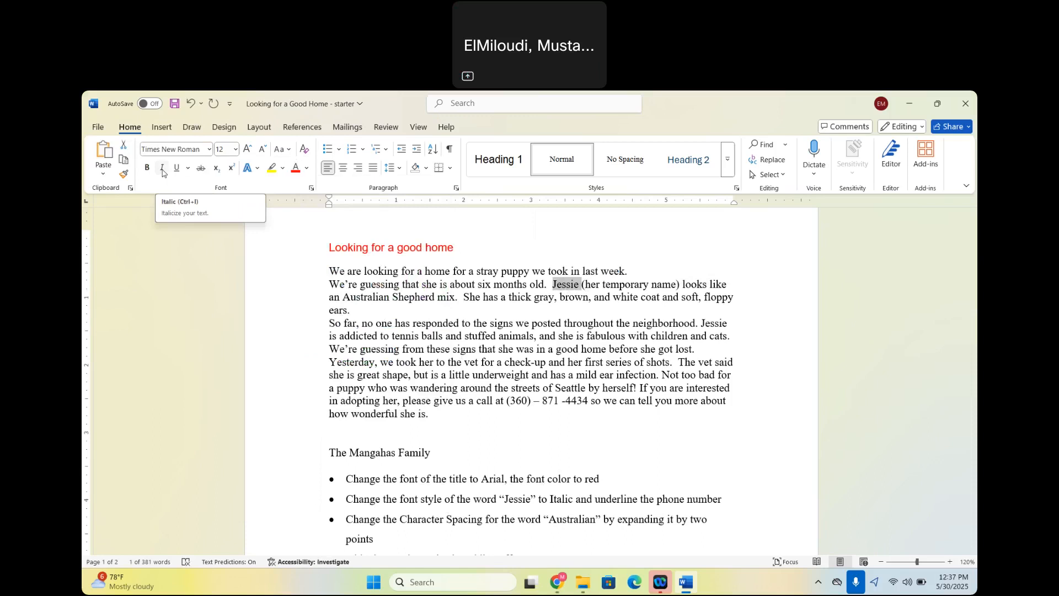
{"action": "left_click", "coordinate": [311, 188]}
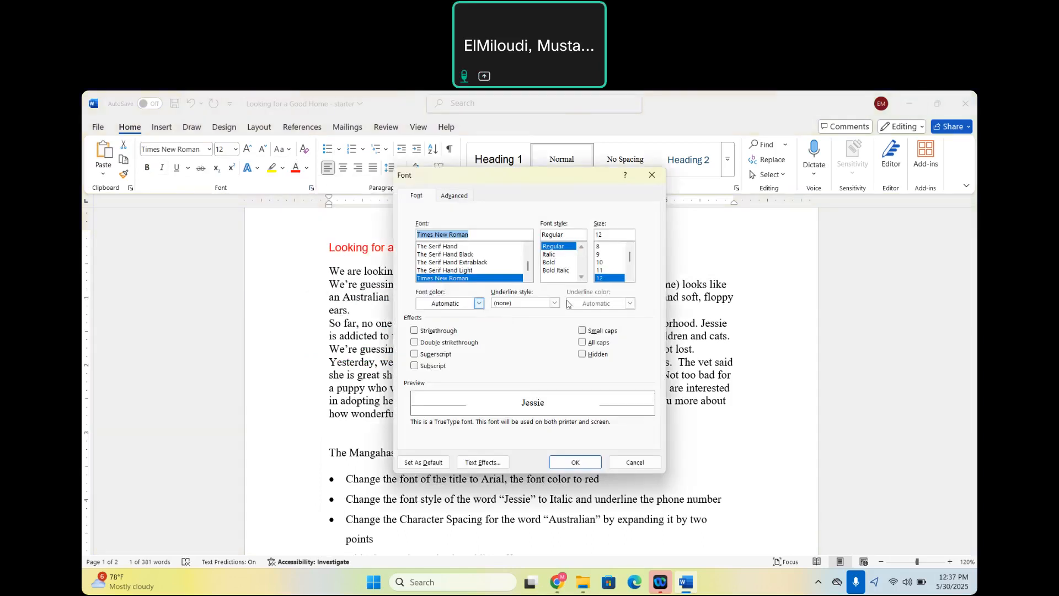
{"action": "left_click", "coordinate": [652, 176]}
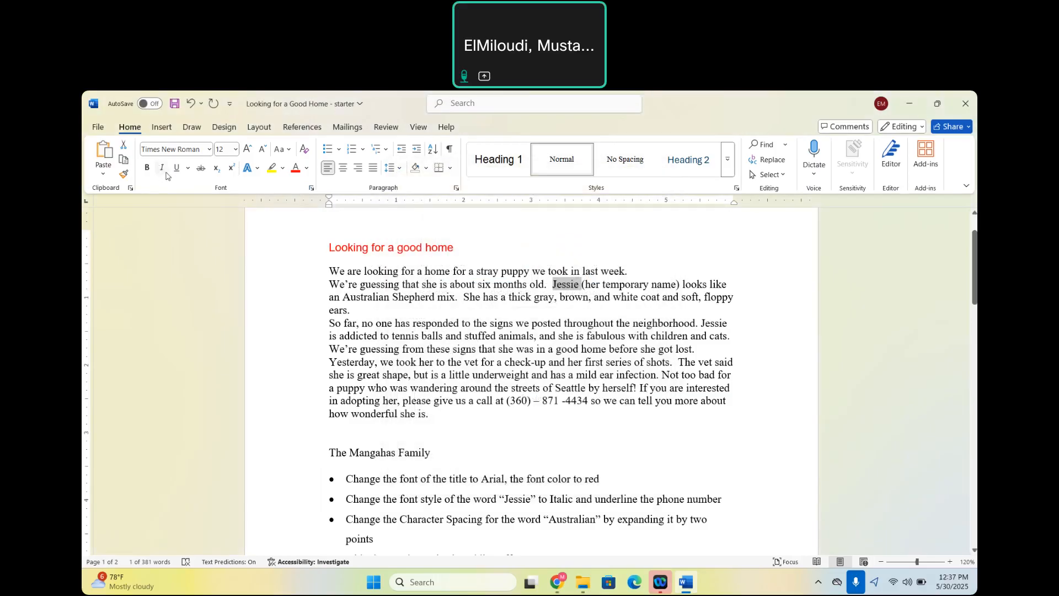
{"action": "left_click", "coordinate": [164, 173]}
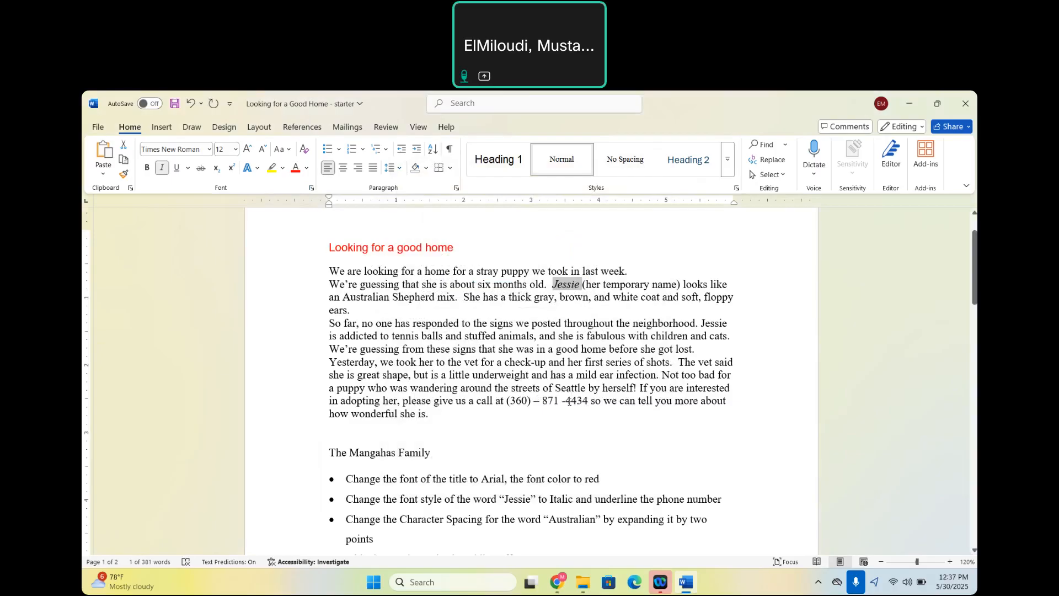
Add a space after the phone number's last hyphen and underline the whole phone number in the letter's last paragraph.
{"action": "left_click", "coordinate": [568, 401]}
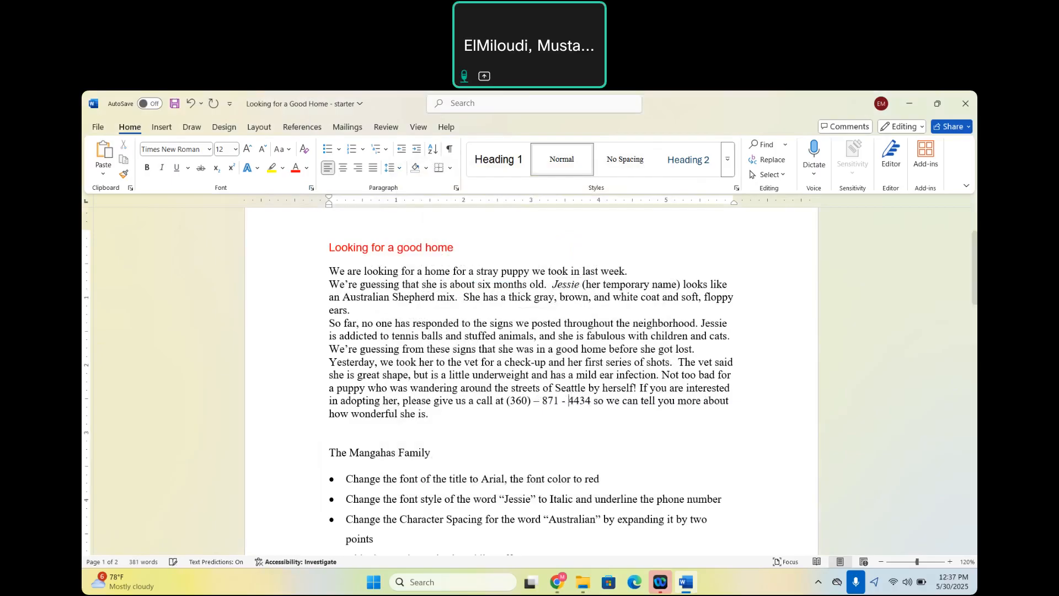
{"action": "left_click_drag", "start_coordinate": [591, 401], "coordinate": [507, 401]}
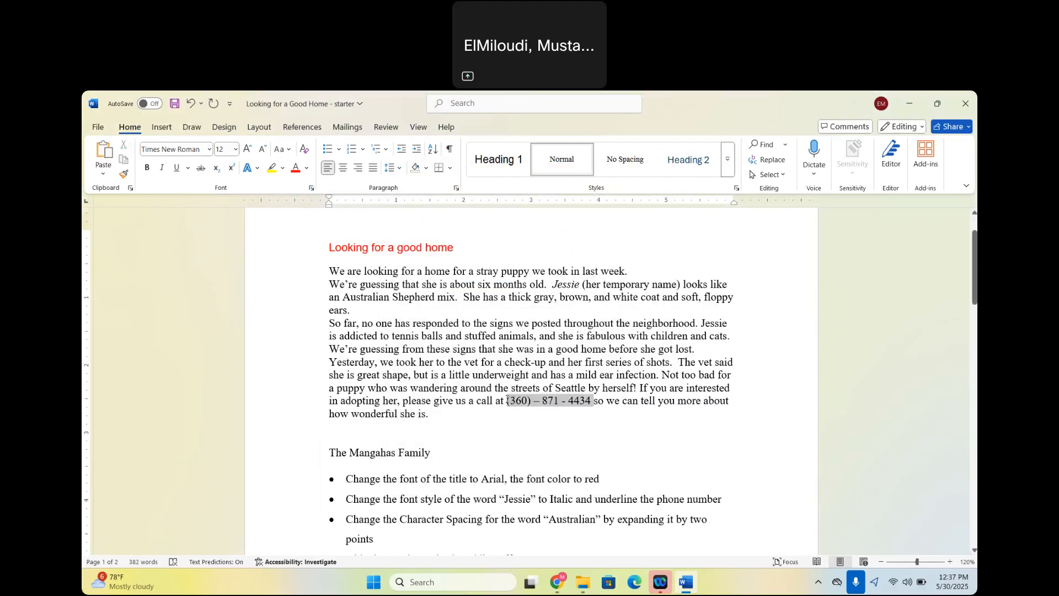
{"action": "left_click", "coordinate": [177, 169]}
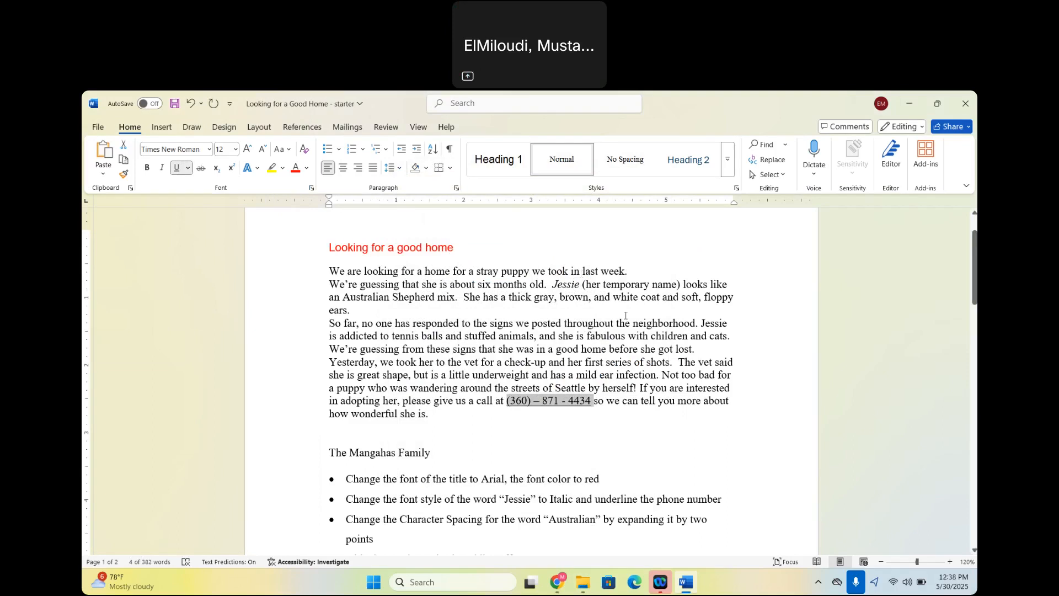
{"action": "left_click", "coordinate": [528, 313]}
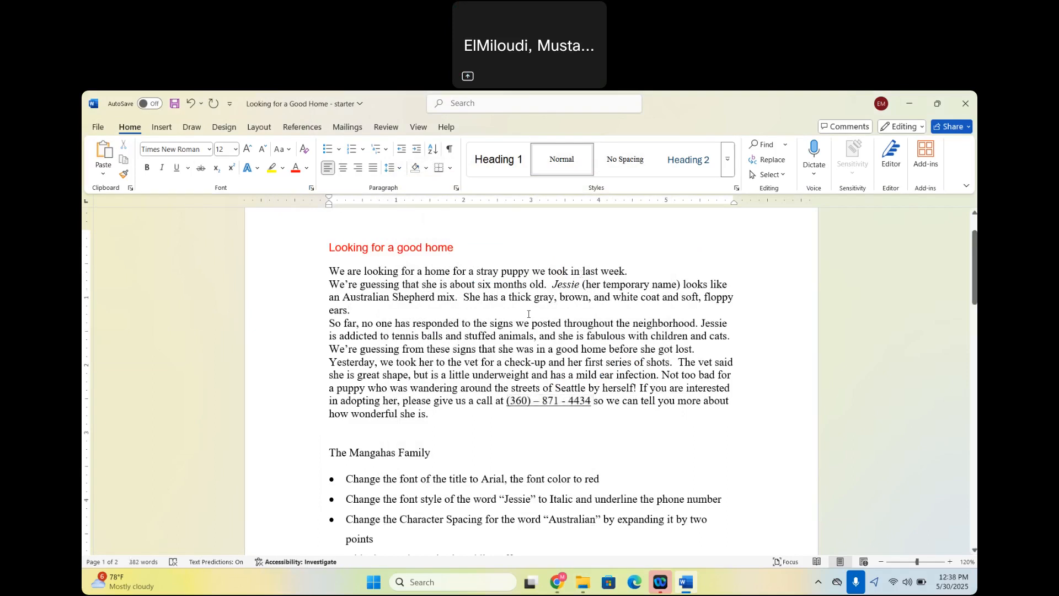
Expand the character spacing of the word "Australian" in the letter by 2 pt.
{"action": "double_click", "coordinate": [364, 298]}
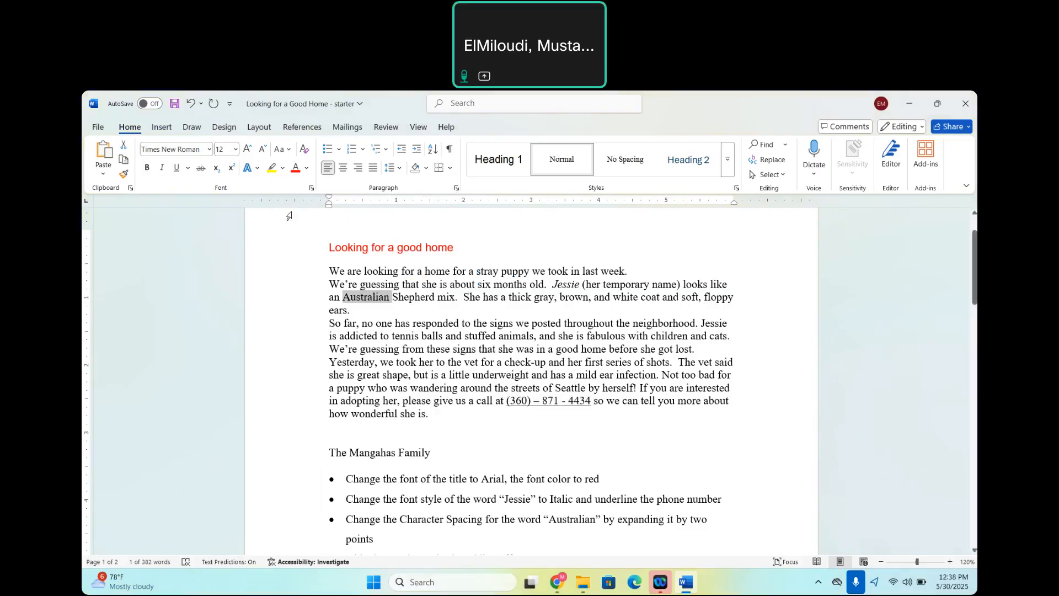
{"action": "left_click", "coordinate": [312, 189]}
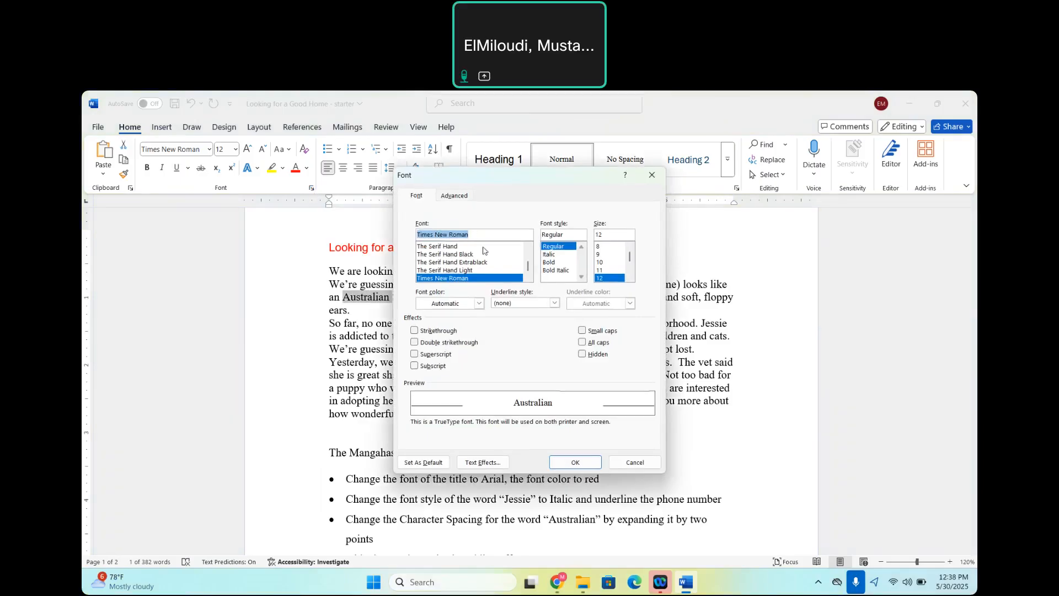
{"action": "left_click", "coordinate": [460, 196]}
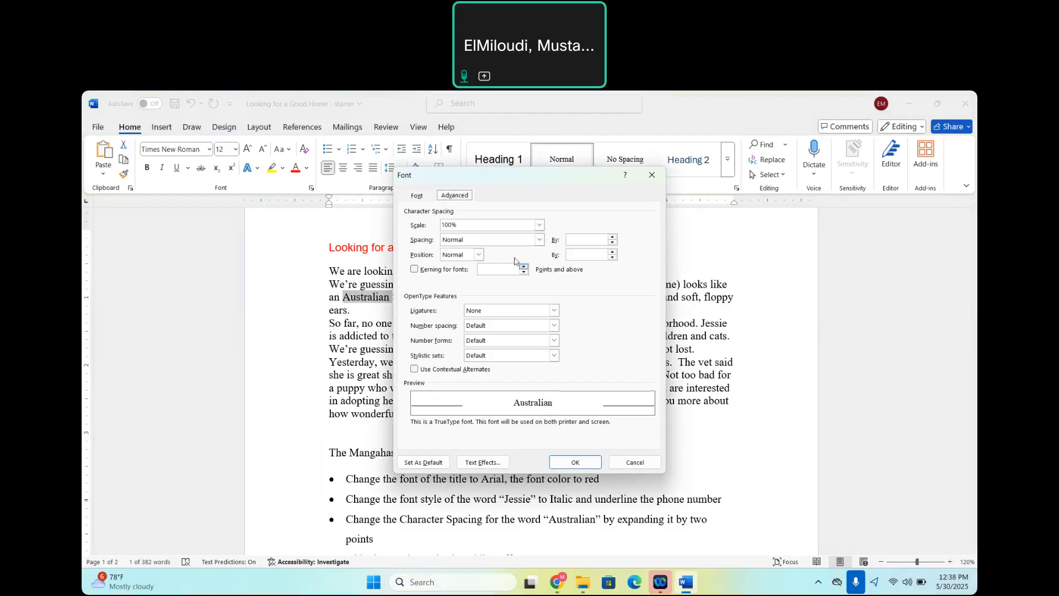
{"action": "left_click", "coordinate": [541, 241]}
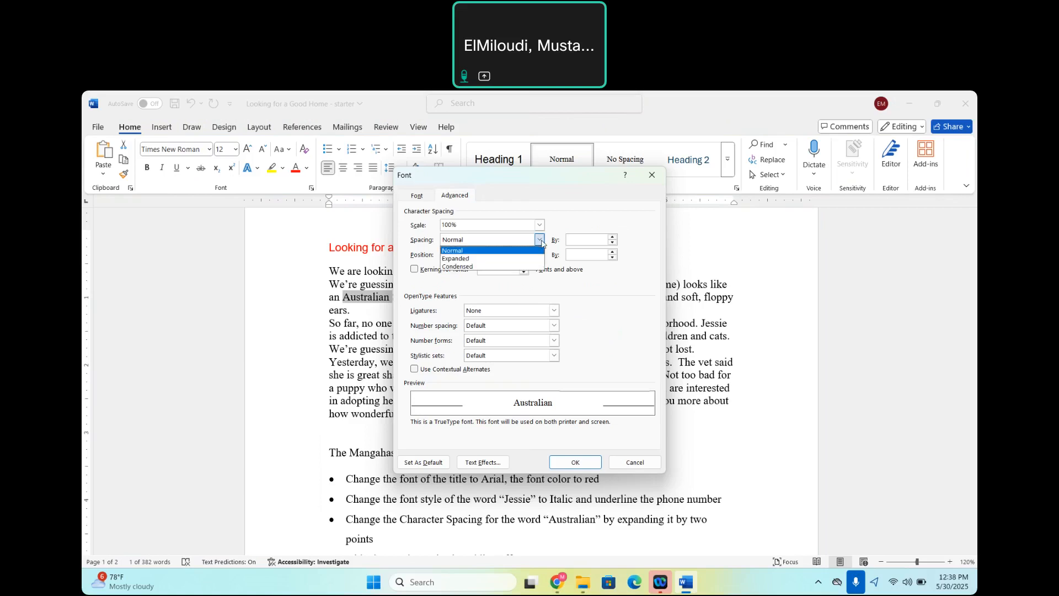
{"action": "left_click", "coordinate": [462, 260]}
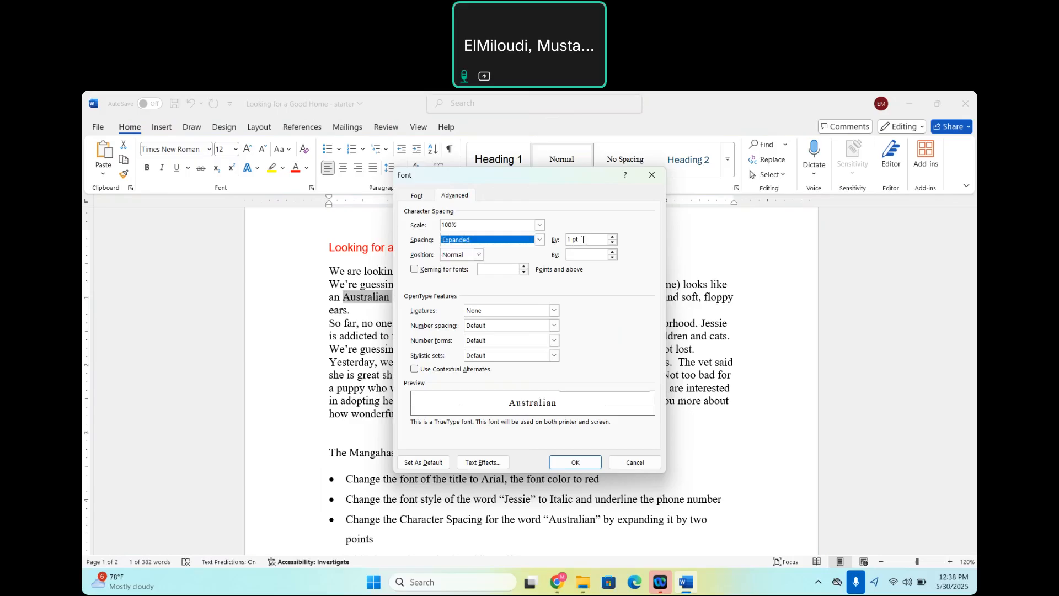
{"action": "left_click", "coordinate": [612, 237]}
{"action": "left_click", "coordinate": [613, 238]}
{"action": "left_click", "coordinate": [613, 237]}
{"action": "left_click", "coordinate": [613, 237]}
{"action": "left_click", "coordinate": [613, 238]}
{"action": "left_click", "coordinate": [613, 238]}
{"action": "left_click", "coordinate": [613, 238]}
{"action": "left_click", "coordinate": [613, 237]}
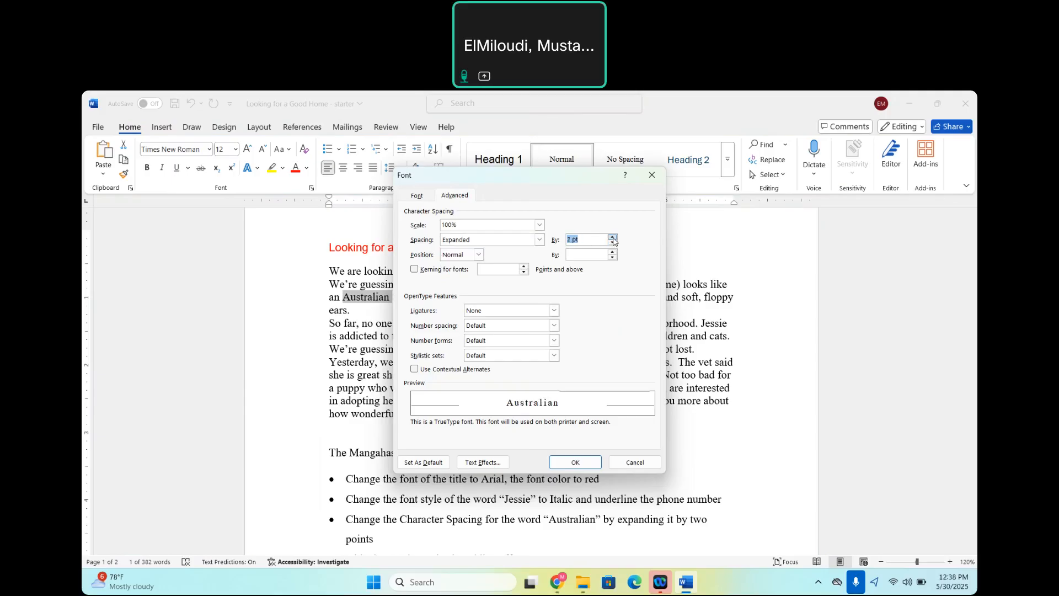
{"action": "left_click", "coordinate": [573, 463]}
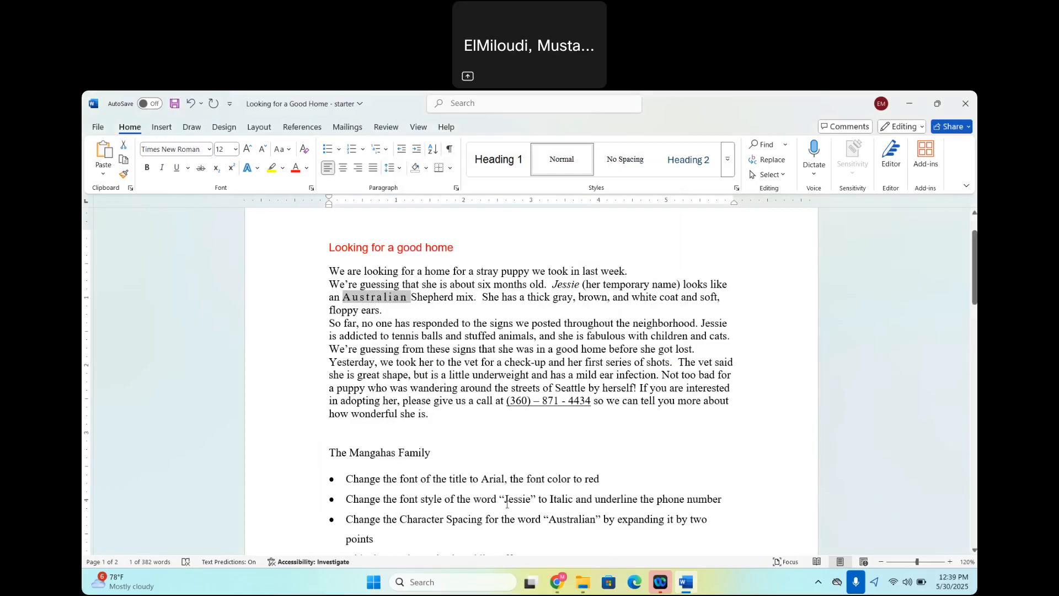
Apply the Hidden font effect to the italic word "Jessie" before "(her temporary name)".
{"action": "scroll", "coordinate": [487, 533], "scroll_direction": "down", "scroll_amount": 3}
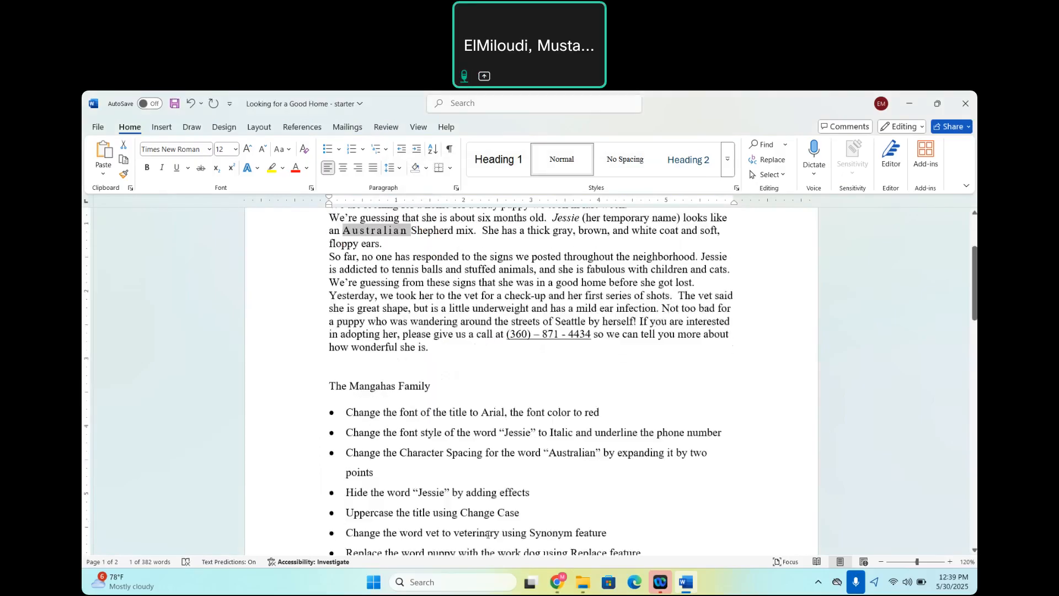
{"action": "scroll", "coordinate": [488, 533], "scroll_direction": "down", "scroll_amount": 1}
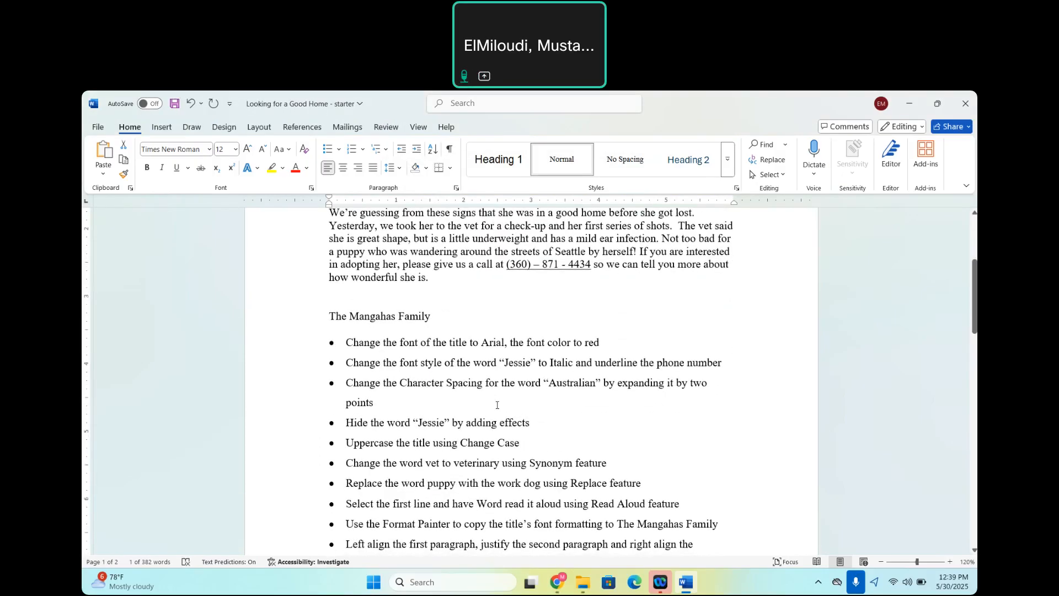
{"action": "scroll", "coordinate": [496, 405], "scroll_direction": "up", "scroll_amount": 2}
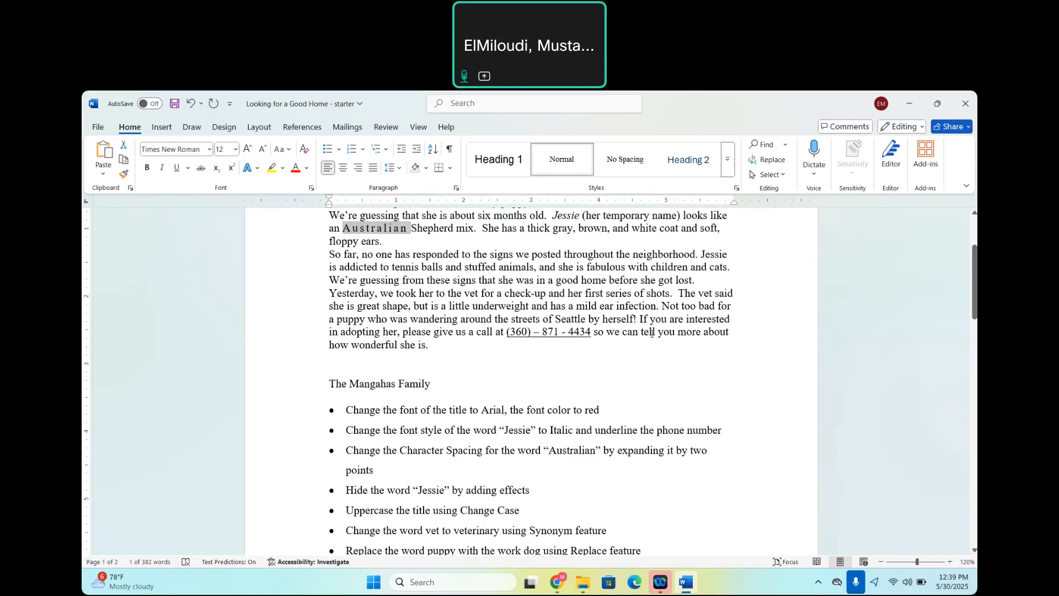
{"action": "double_click", "coordinate": [562, 216]}
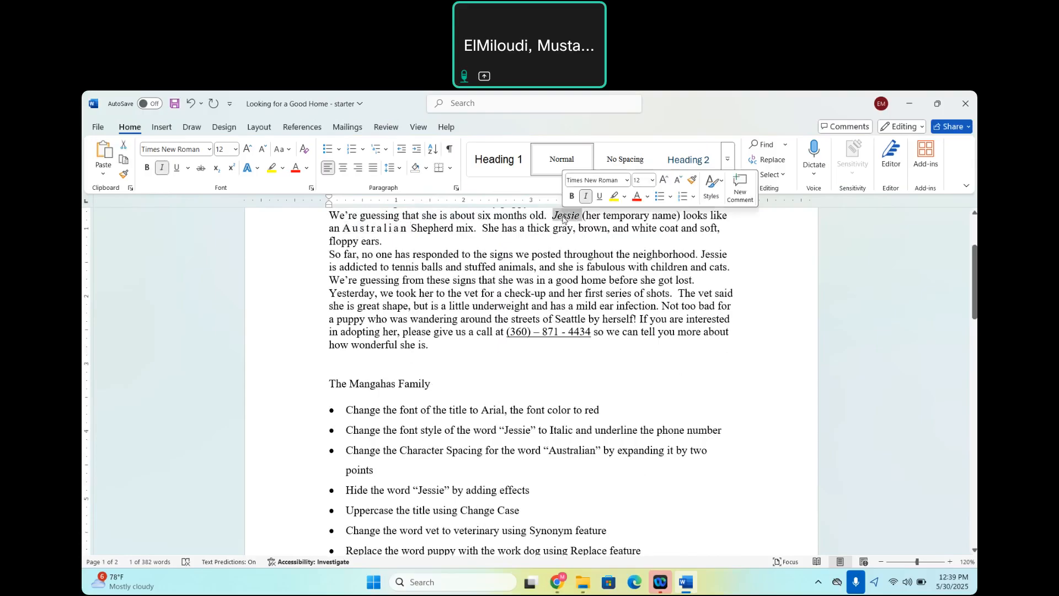
{"action": "left_click", "coordinate": [311, 188]}
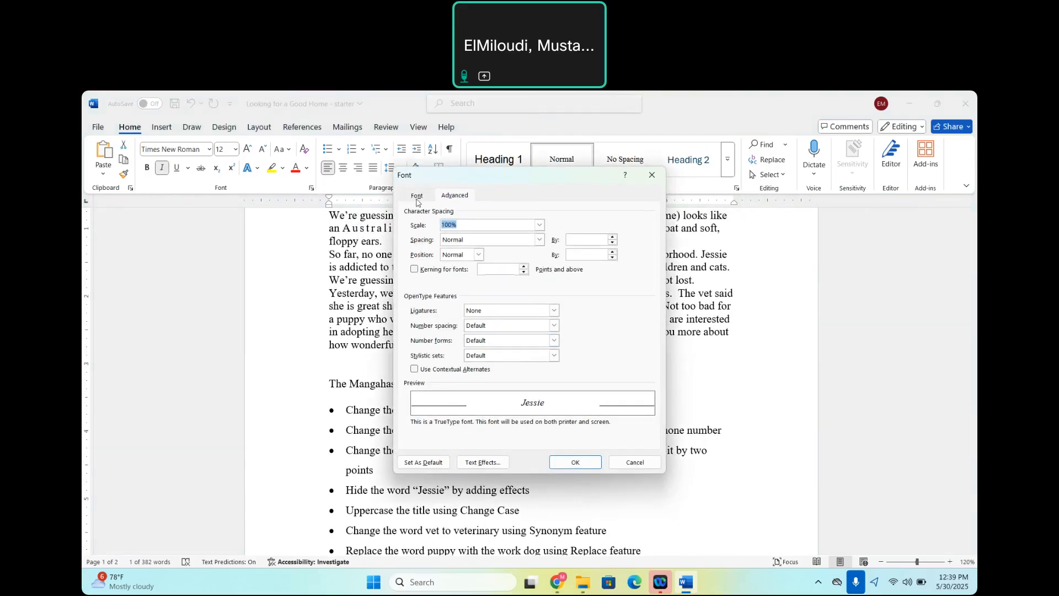
{"action": "left_click", "coordinate": [417, 198]}
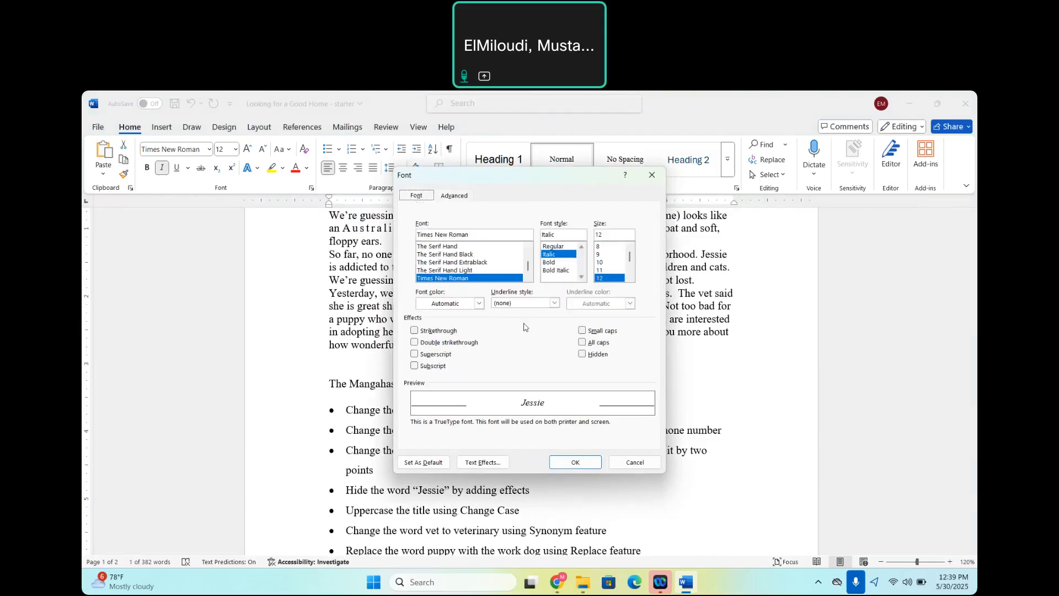
{"action": "left_click", "coordinate": [583, 355]}
{"action": "left_click", "coordinate": [575, 463]}
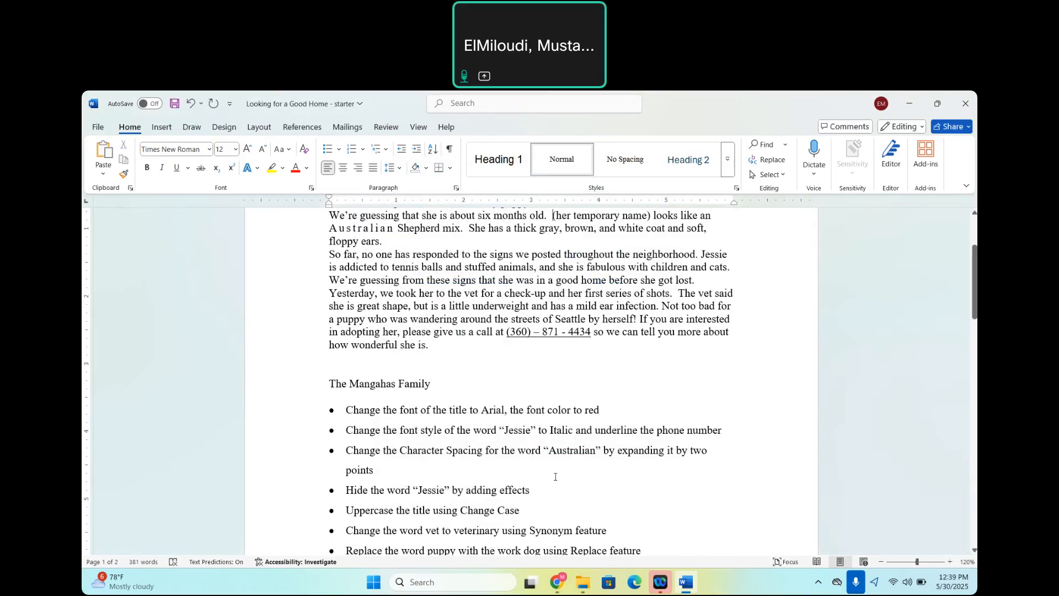
Convert the title "Looking for a good home" to uppercase with Change Case.
{"action": "scroll", "coordinate": [555, 477], "scroll_direction": "up", "scroll_amount": 3}
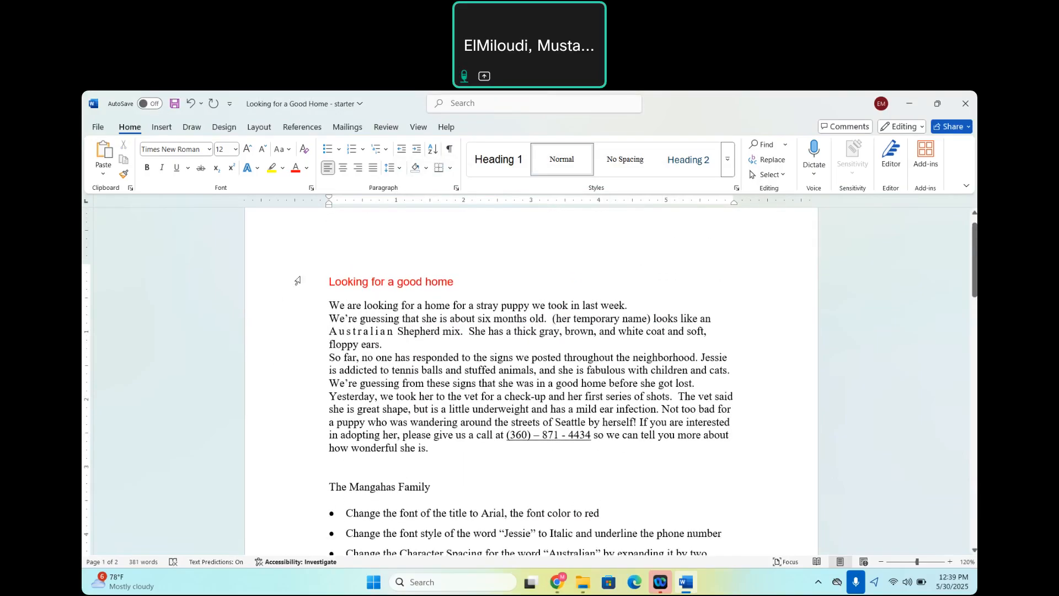
{"action": "left_click", "coordinate": [304, 290]}
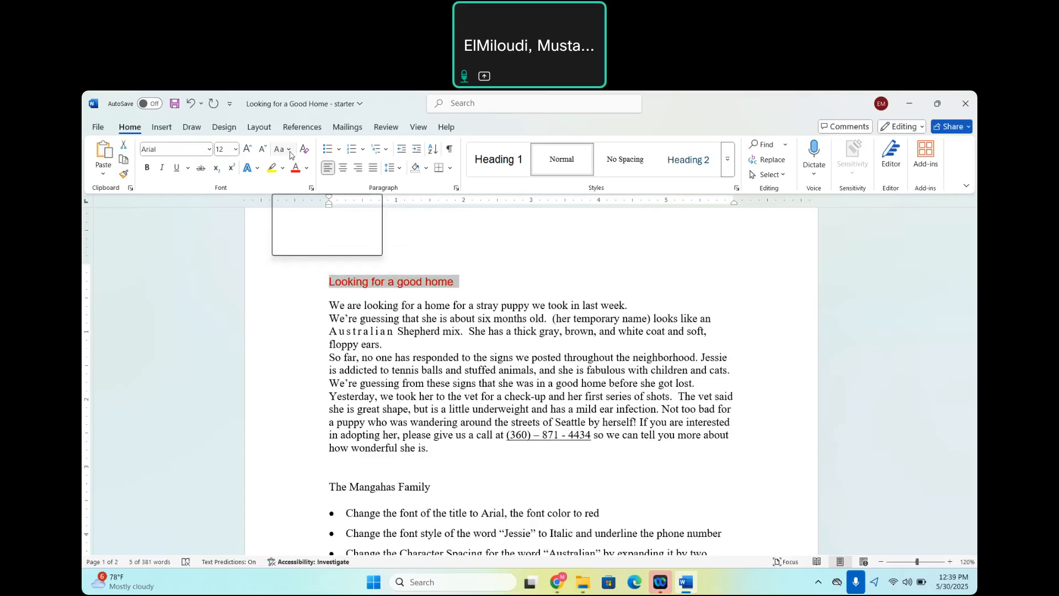
{"action": "left_click", "coordinate": [289, 152]}
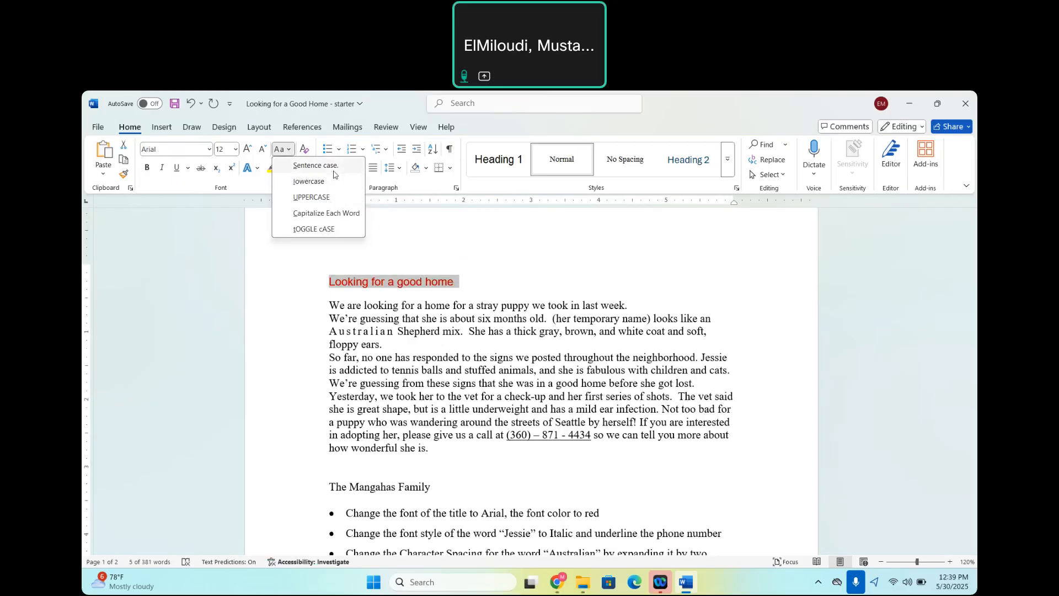
{"action": "left_click", "coordinate": [312, 197]}
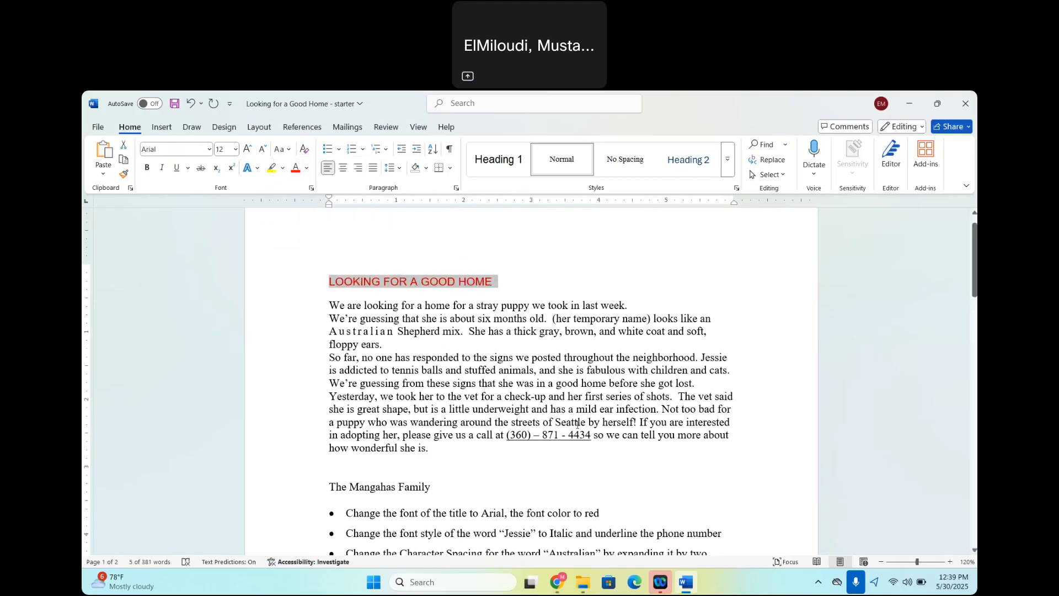
Replace every occurrence of "vet" with "veterinary" throughout the document and check the replaced words in the letter.
{"action": "scroll", "coordinate": [565, 452], "scroll_direction": "down", "scroll_amount": 5}
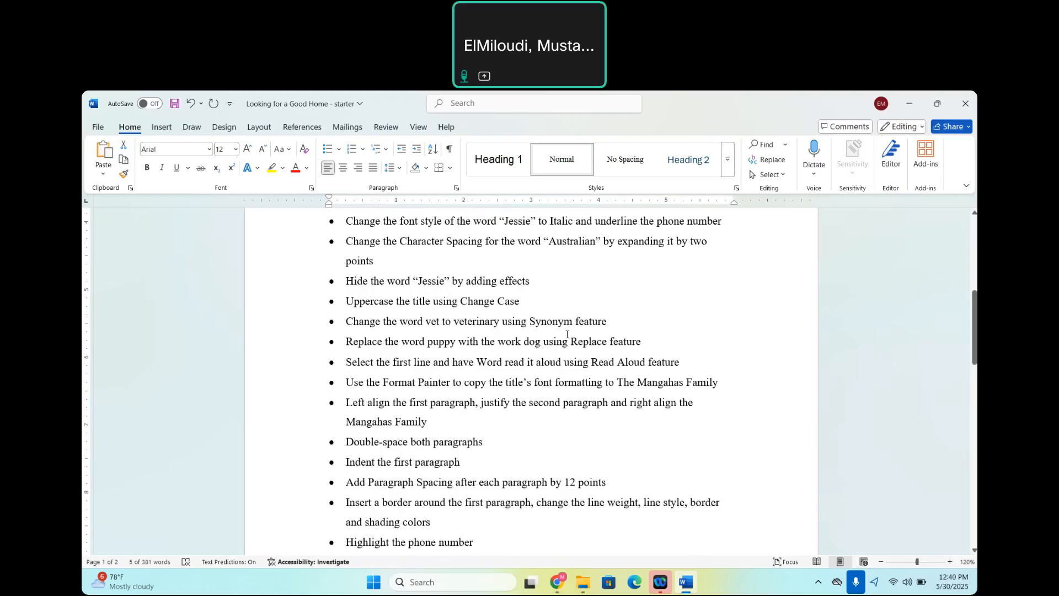
{"action": "scroll", "coordinate": [566, 335], "scroll_direction": "up", "scroll_amount": 2}
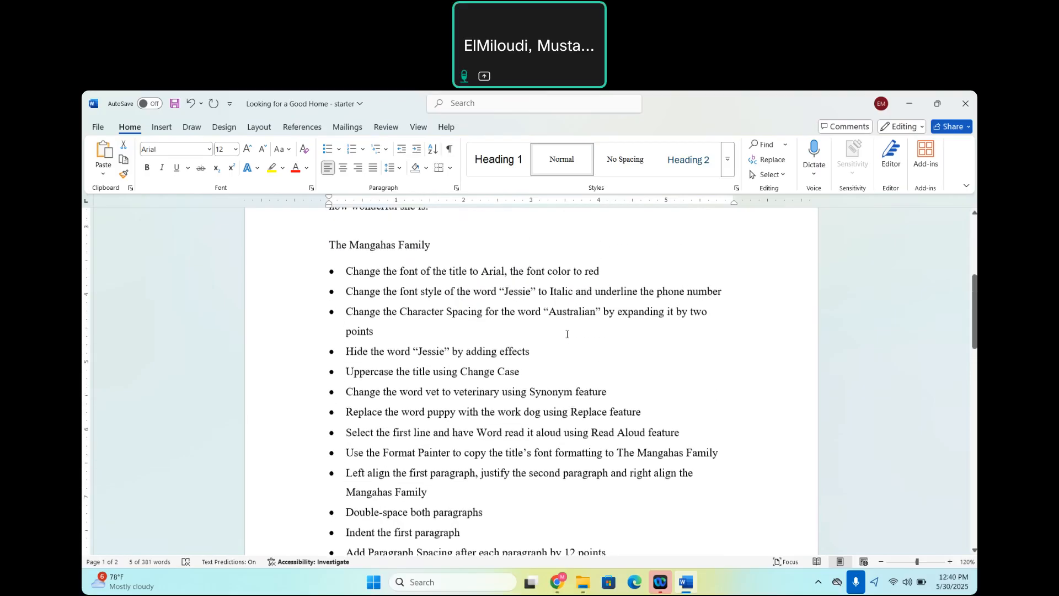
{"action": "scroll", "coordinate": [566, 334], "scroll_direction": "up", "scroll_amount": 7}
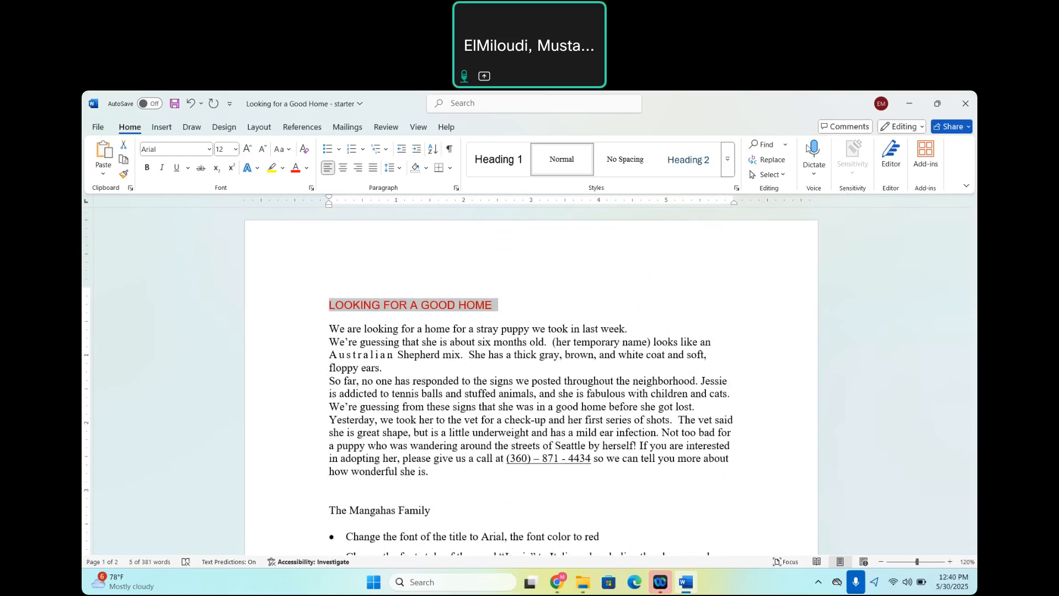
{"action": "left_click_drag", "start_coordinate": [806, 147], "coordinate": [834, 250]}
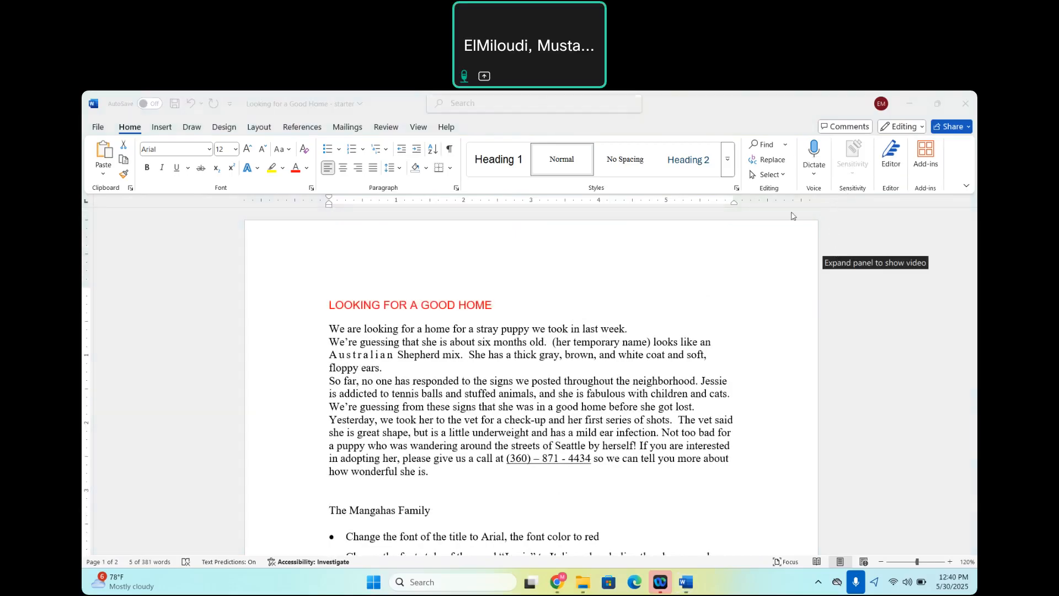
{"action": "left_click", "coordinate": [774, 165]}
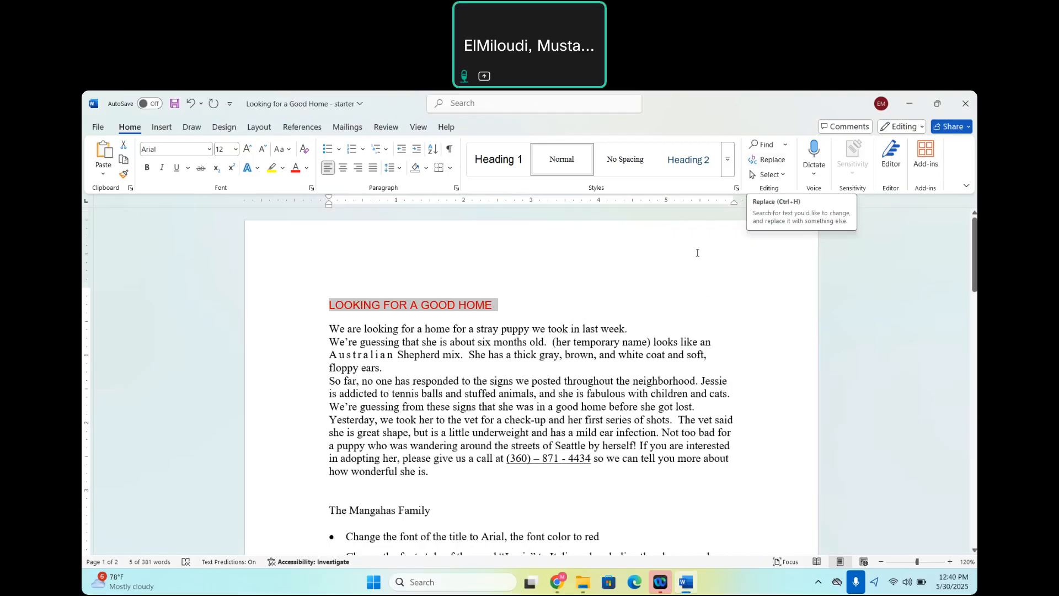
{"action": "left_click", "coordinate": [777, 162]}
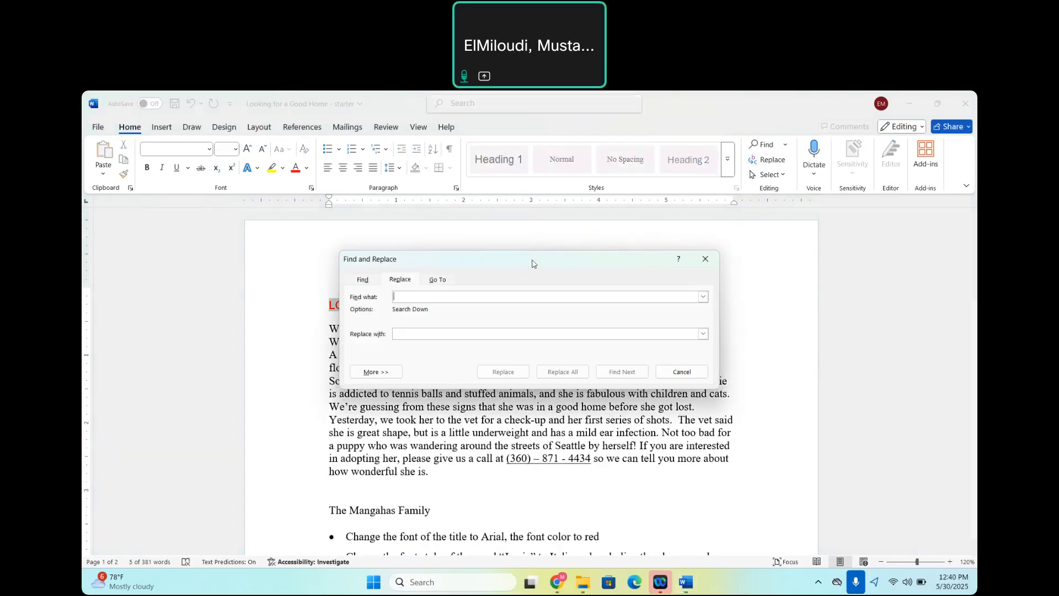
{"action": "type", "text": "vet"}
{"action": "type", "text": "ve"}
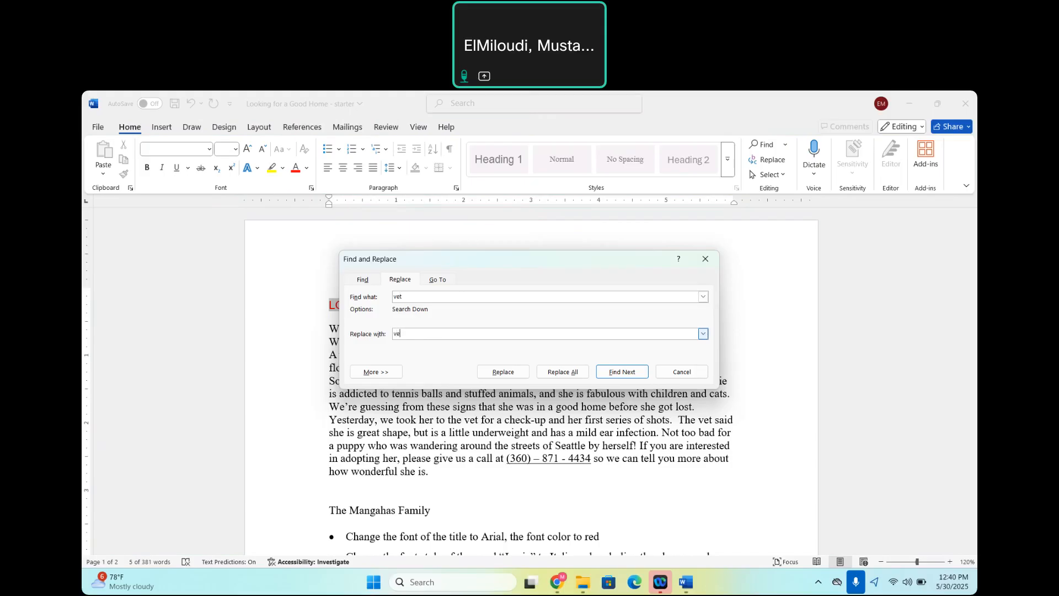
{"action": "type", "text": "terinary"}
{"action": "left_click", "coordinate": [568, 377]}
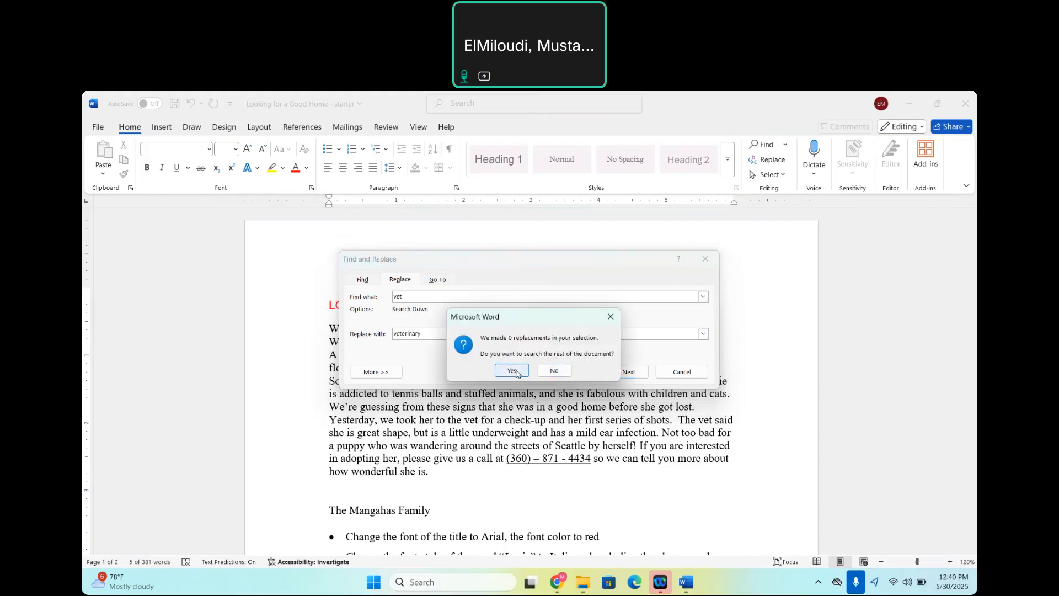
{"action": "left_click", "coordinate": [512, 371]}
{"action": "left_click", "coordinate": [519, 371]}
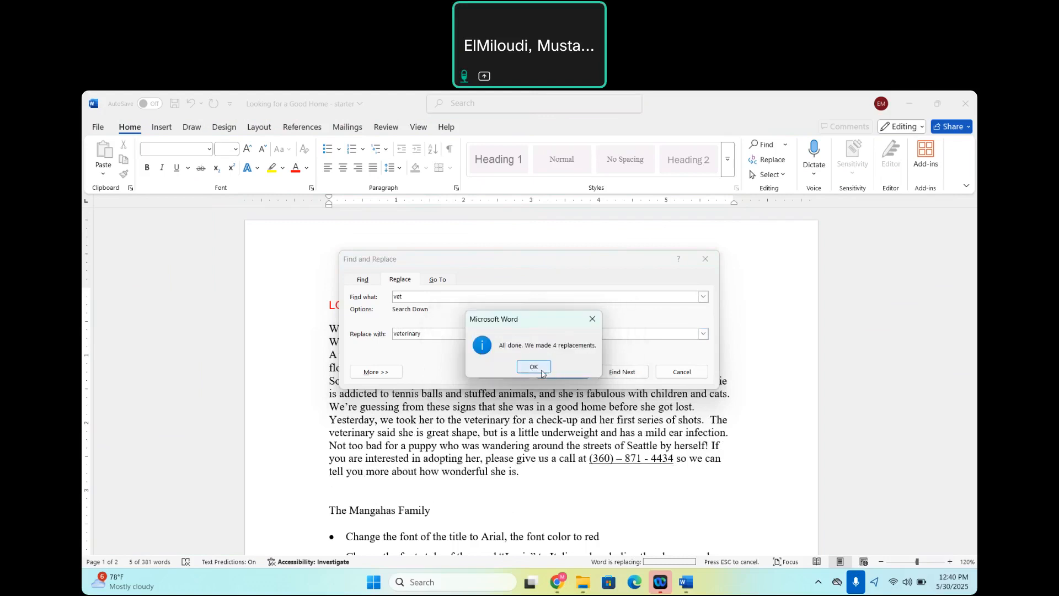
{"action": "left_click", "coordinate": [534, 367]}
{"action": "left_click", "coordinate": [705, 258]}
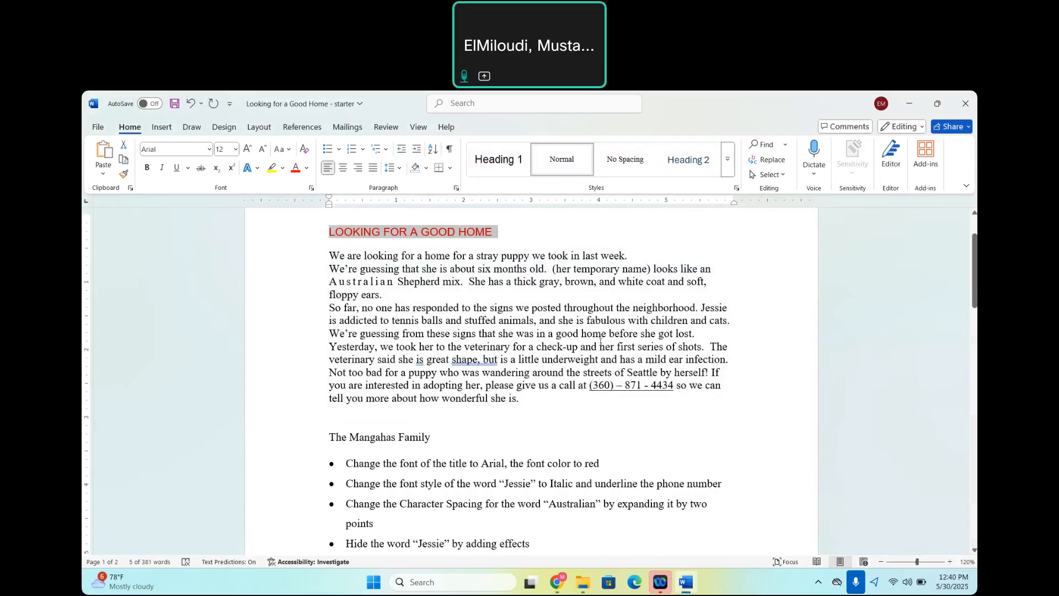
{"action": "double_click", "coordinate": [483, 346]}
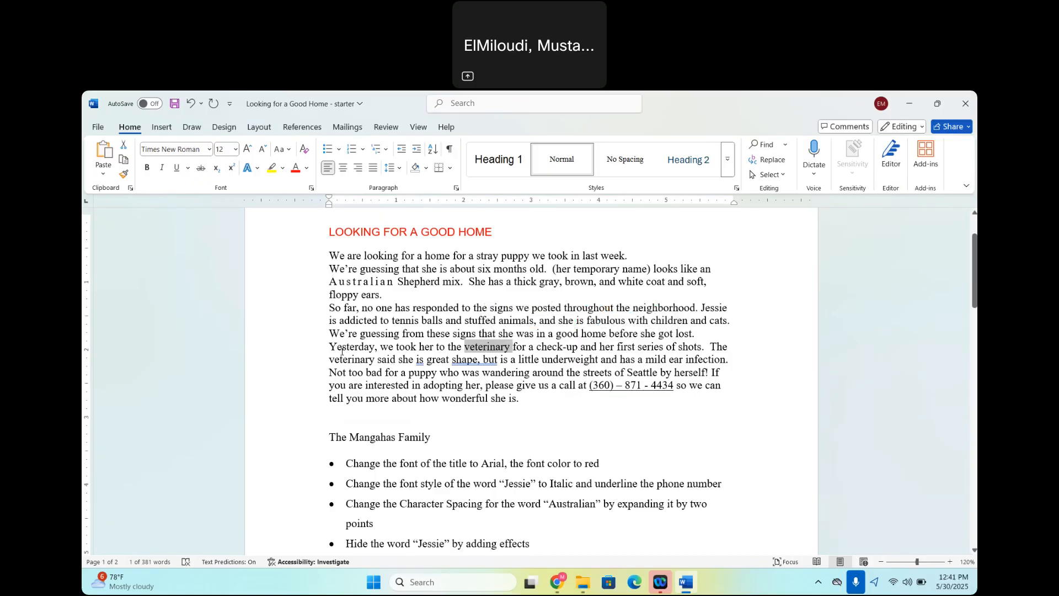
{"action": "double_click", "coordinate": [345, 358]}
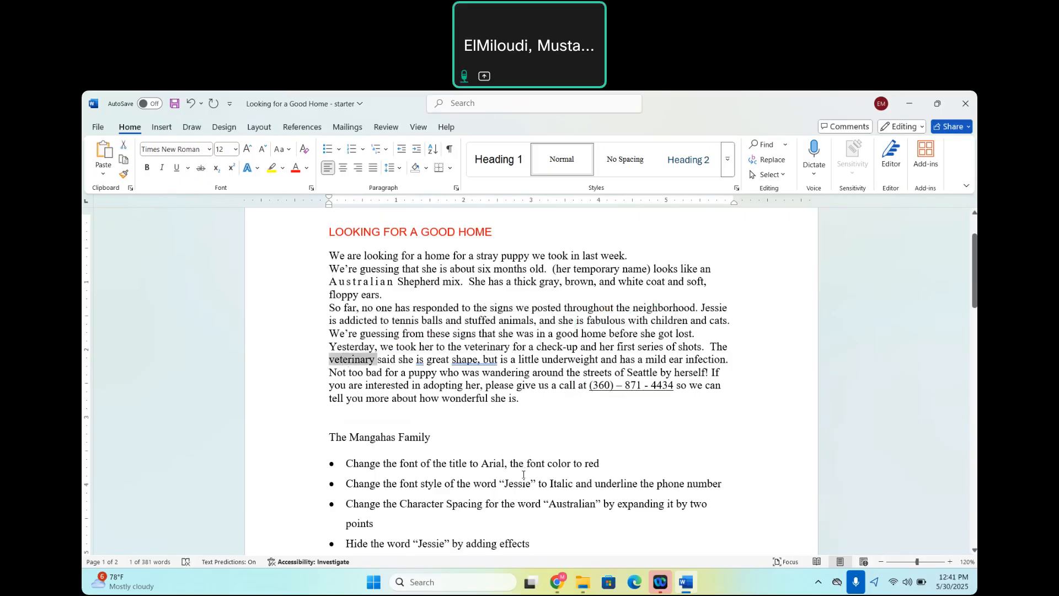
Correct the garbled word "veterinaryerinary" in the Synonym feature bullet to "vet to veterinary".
{"action": "scroll", "coordinate": [523, 474], "scroll_direction": "down", "scroll_amount": 5}
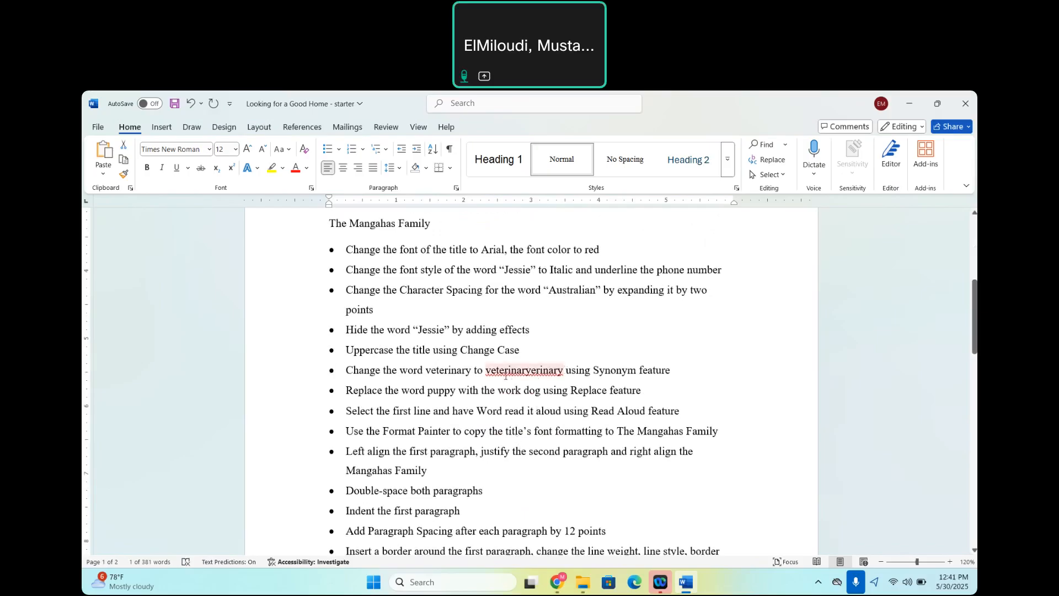
{"action": "left_click", "coordinate": [562, 373]}
{"action": "key", "text": "BackSpace"}
{"action": "key", "text": "BackSpace"}
{"action": "key", "text": "BackSpace"}
{"action": "key", "text": "BackSpace"}
{"action": "key", "text": "BackSpace"}
{"action": "key", "text": "BackSpace"}
{"action": "key", "text": "BackSpace"}
{"action": "key", "text": "BackSpace"}
{"action": "key", "text": "BackSpace"}
{"action": "key", "text": "BackSpace"}
{"action": "key", "text": "BackSpace"}
{"action": "key", "text": "BackSpace"}
{"action": "key", "text": "BackSpace"}
{"action": "key", "text": "BackSpace"}
{"action": "type", "text": "to veterinary"}
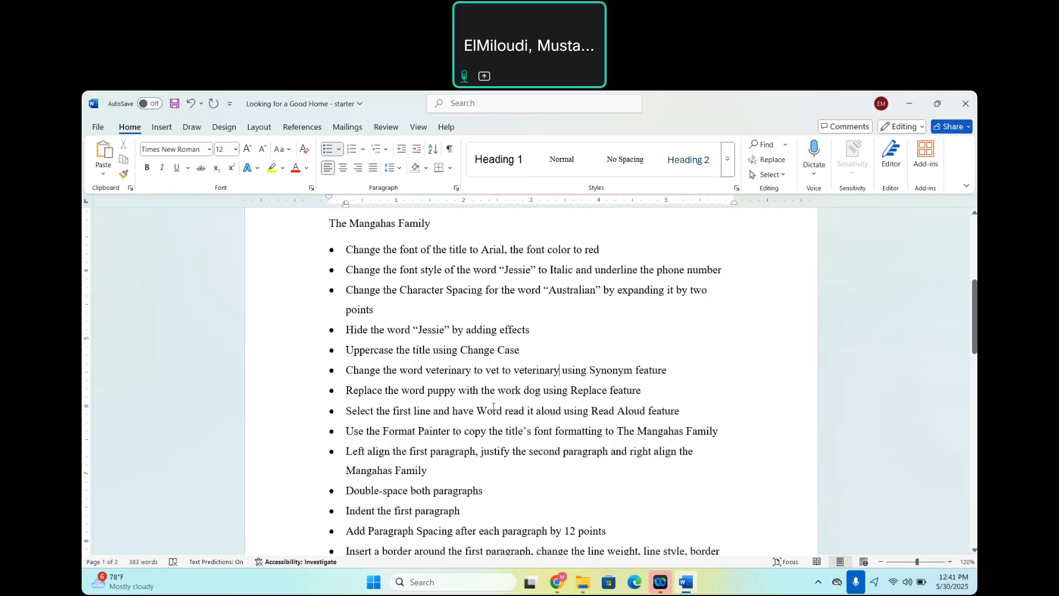
Correct "work" to "word" in the bullet about replacing puppy with dog.
{"action": "left_click", "coordinate": [520, 391]}
{"action": "key", "text": "BackSpace"}
{"action": "type", "text": "d puppy with the word"}
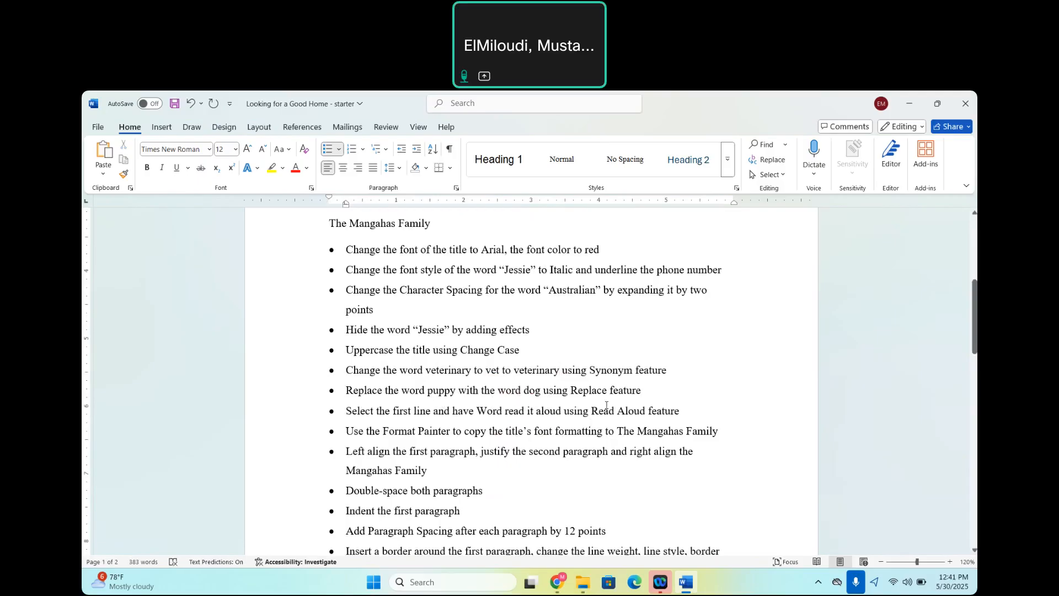
{"action": "left_click", "coordinate": [772, 165]}
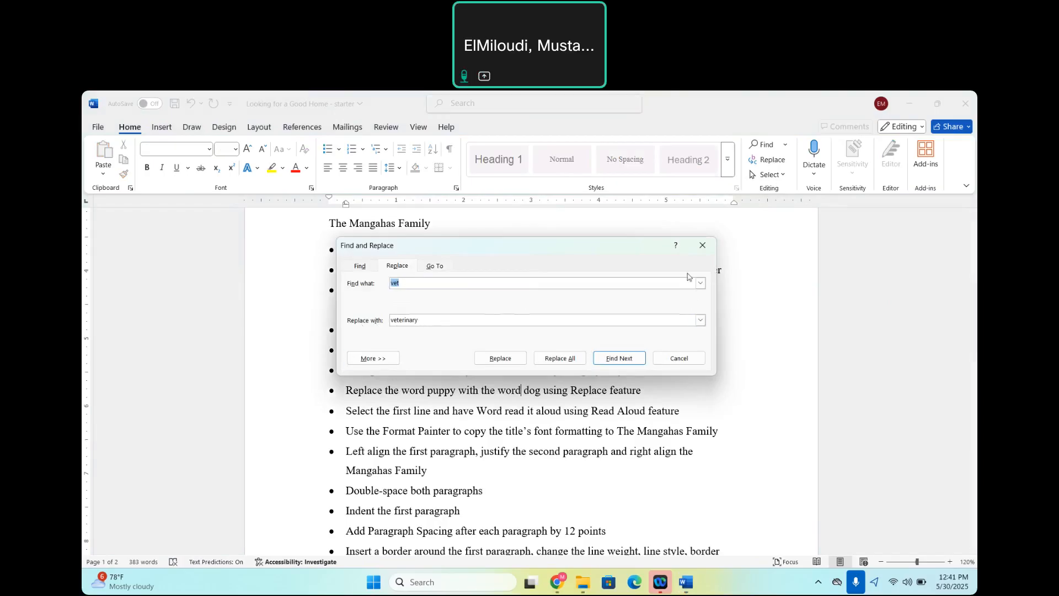
{"action": "left_click", "coordinate": [703, 246]}
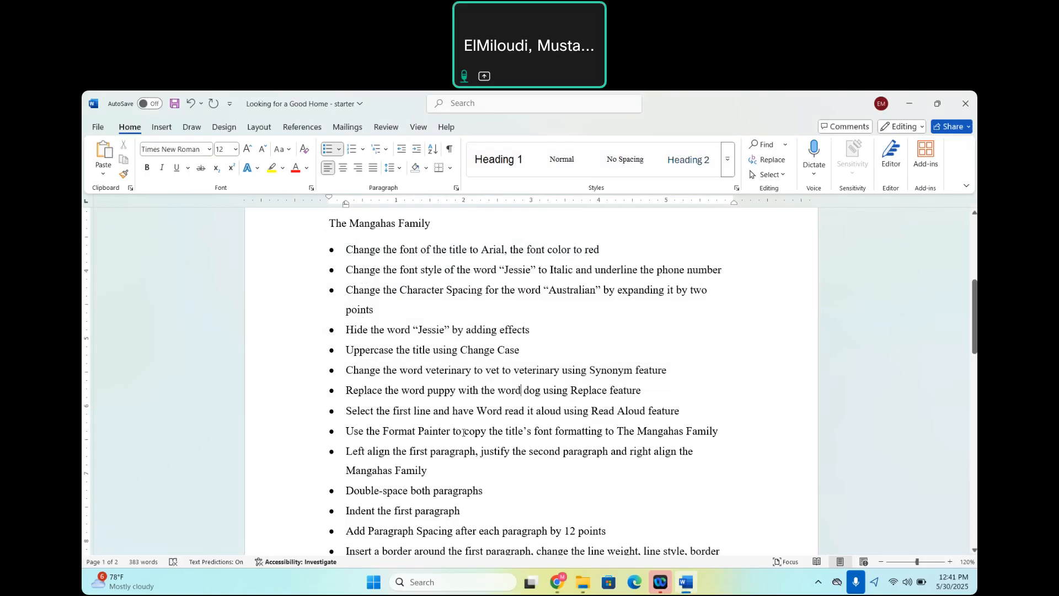
Select the letter's first line below the title, have it read with Read Aloud, and pause the reading after that line.
{"action": "scroll", "coordinate": [464, 432], "scroll_direction": "up", "scroll_amount": 5}
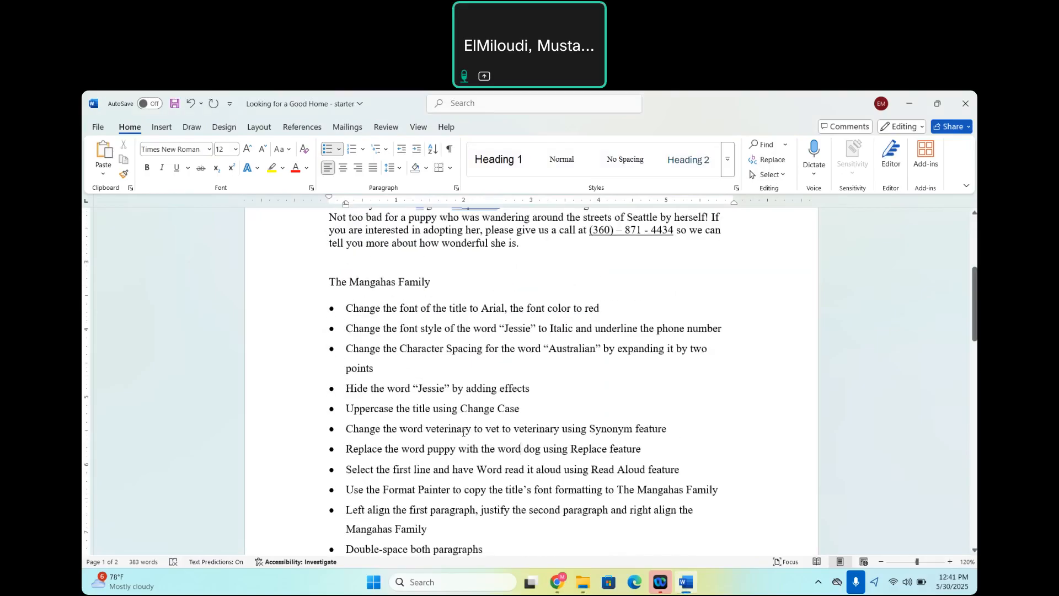
{"action": "scroll", "coordinate": [464, 431], "scroll_direction": "up", "scroll_amount": 1}
{"action": "scroll", "coordinate": [463, 432], "scroll_direction": "down", "scroll_amount": 1}
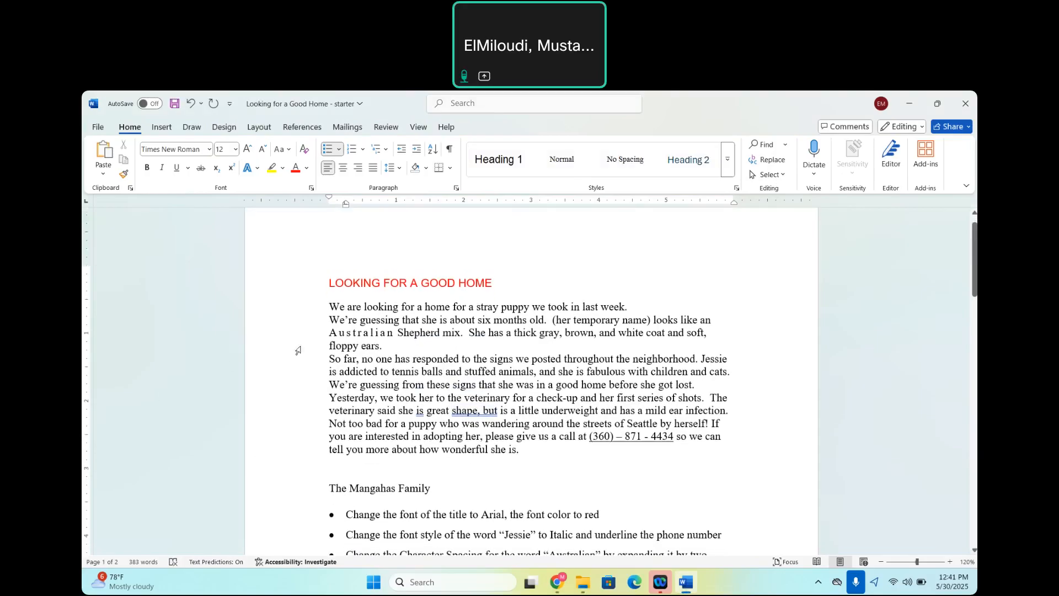
{"action": "left_click", "coordinate": [313, 313]}
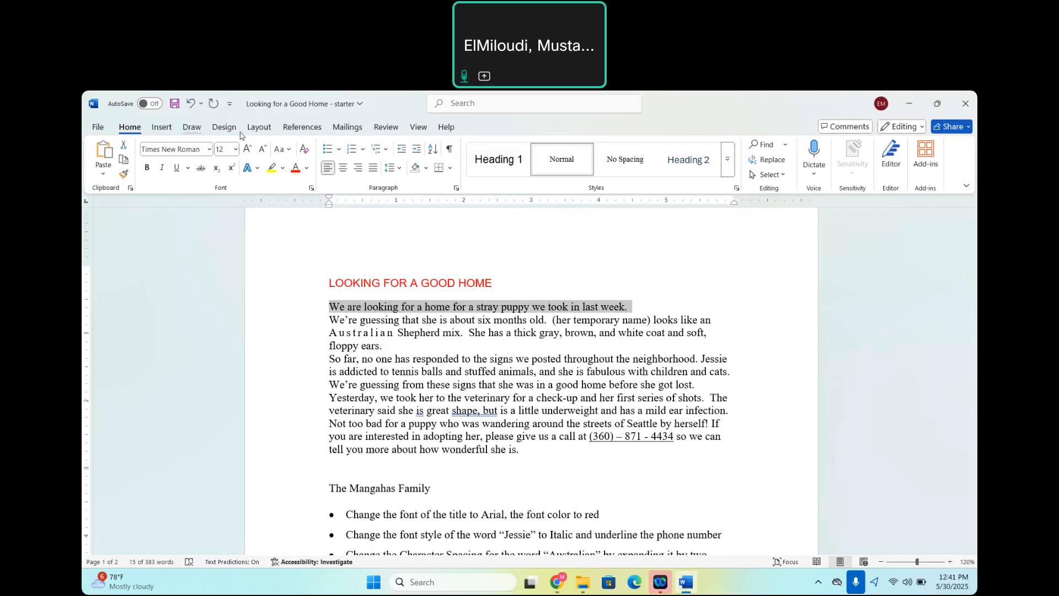
{"action": "left_click", "coordinate": [385, 128]}
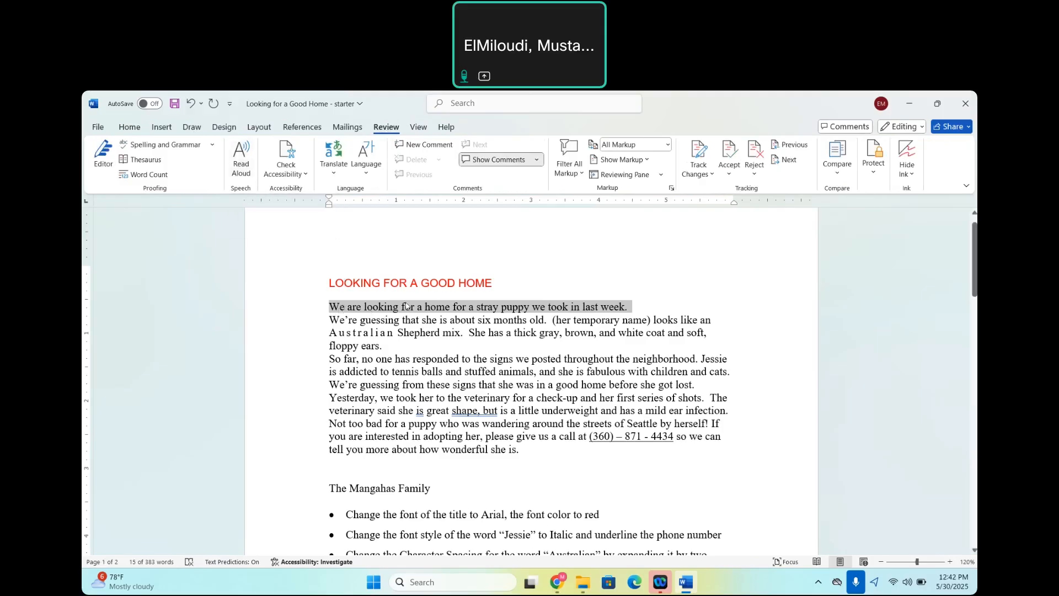
{"action": "left_click", "coordinate": [243, 163]}
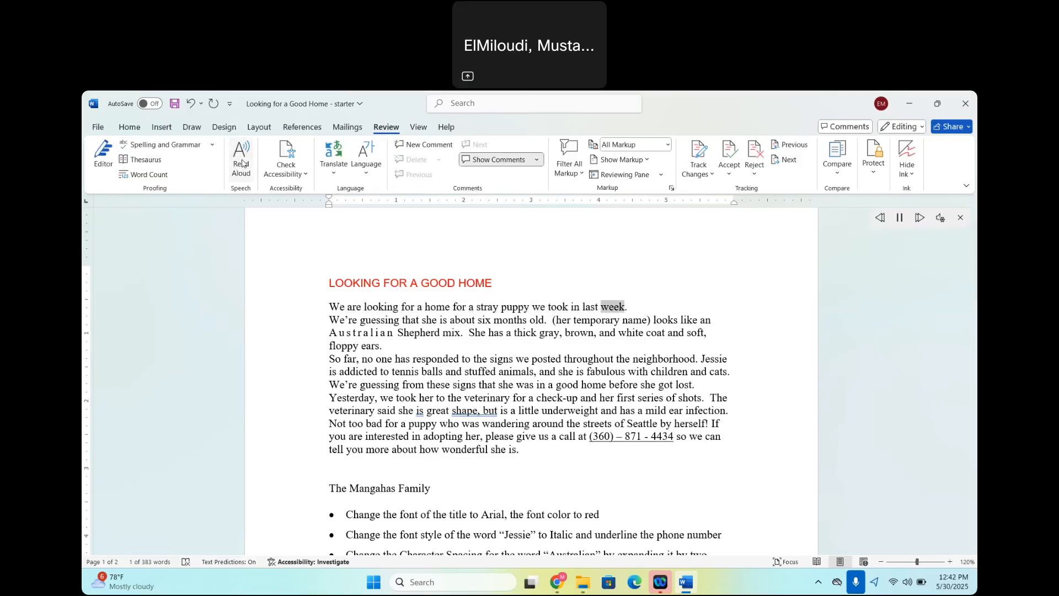
{"action": "left_click", "coordinate": [243, 163]}
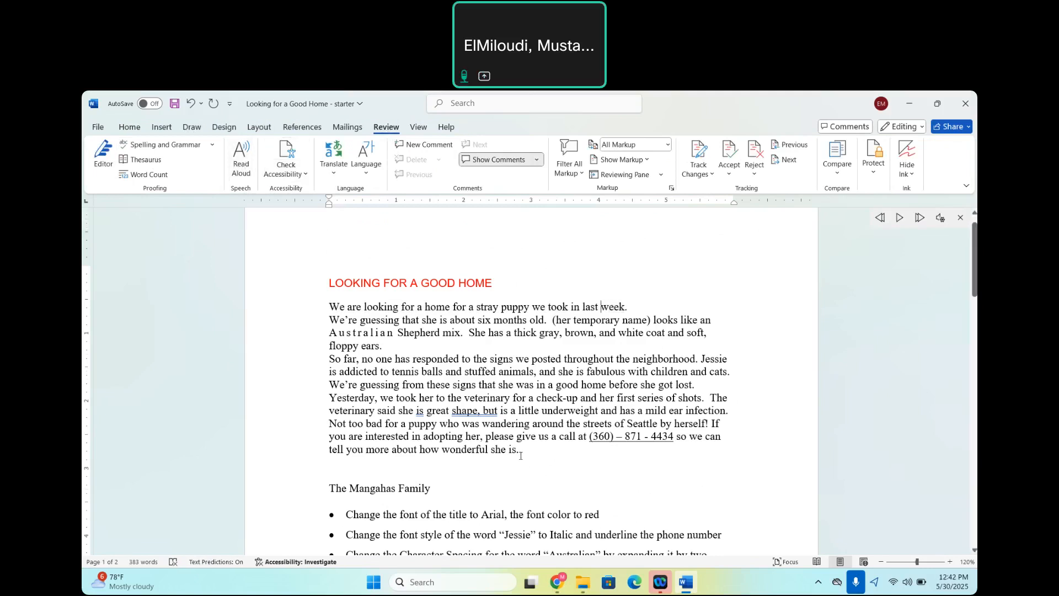
Copy the title's font formatting to the family signature line below the letter with Format Painter.
{"action": "scroll", "coordinate": [521, 455], "scroll_direction": "down", "scroll_amount": 5}
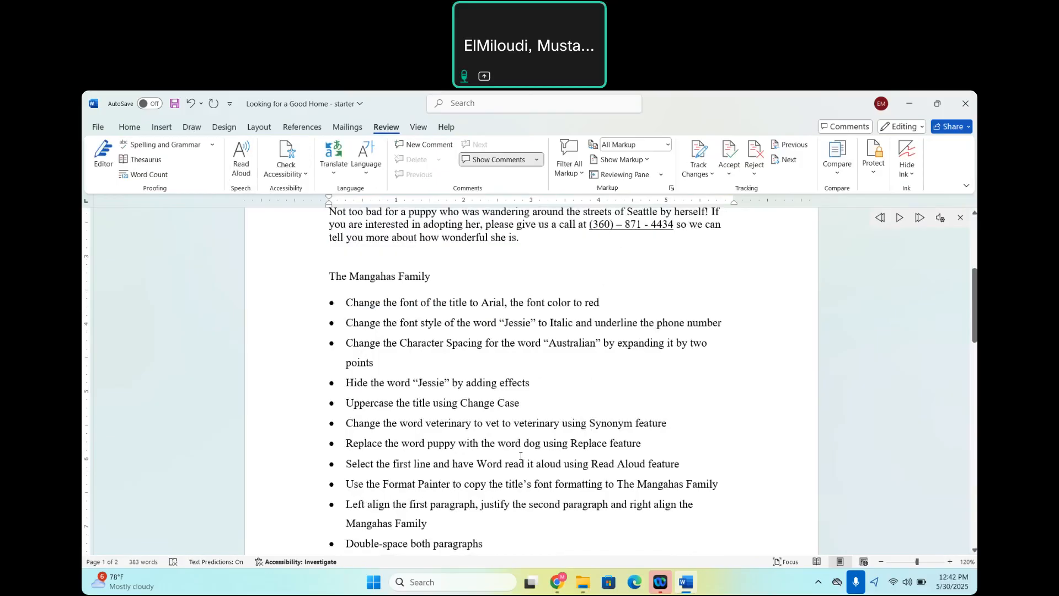
{"action": "scroll", "coordinate": [520, 456], "scroll_direction": "down", "scroll_amount": 1}
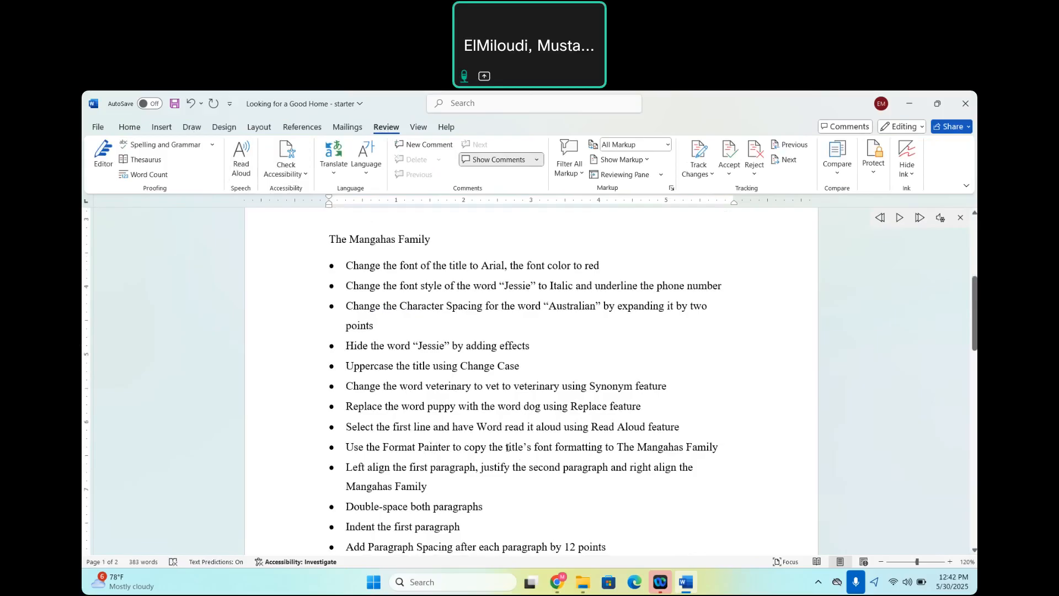
{"action": "scroll", "coordinate": [447, 481], "scroll_direction": "down", "scroll_amount": 1}
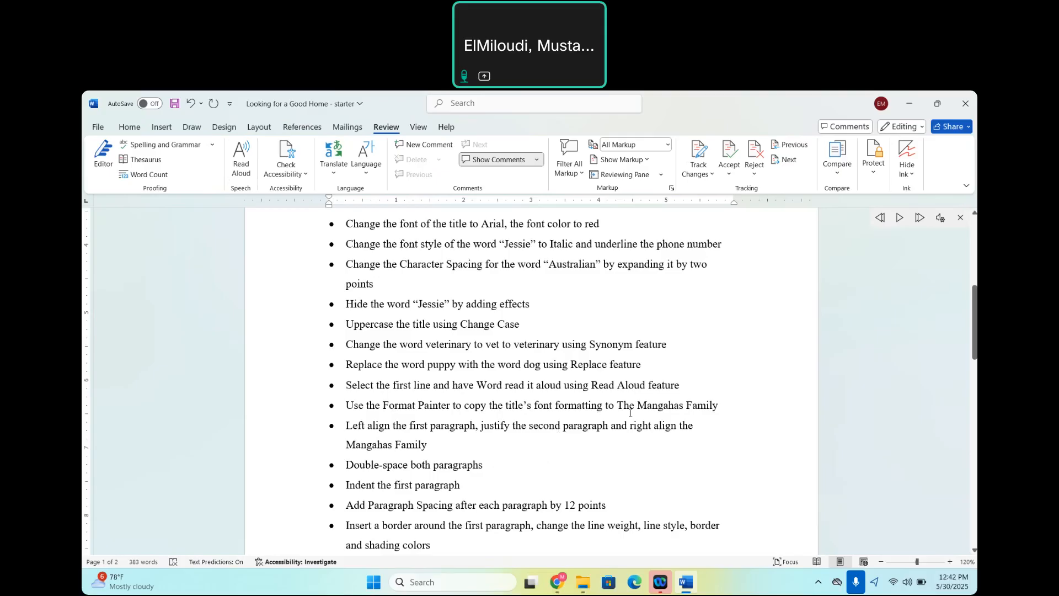
{"action": "scroll", "coordinate": [630, 412], "scroll_direction": "up", "scroll_amount": 6}
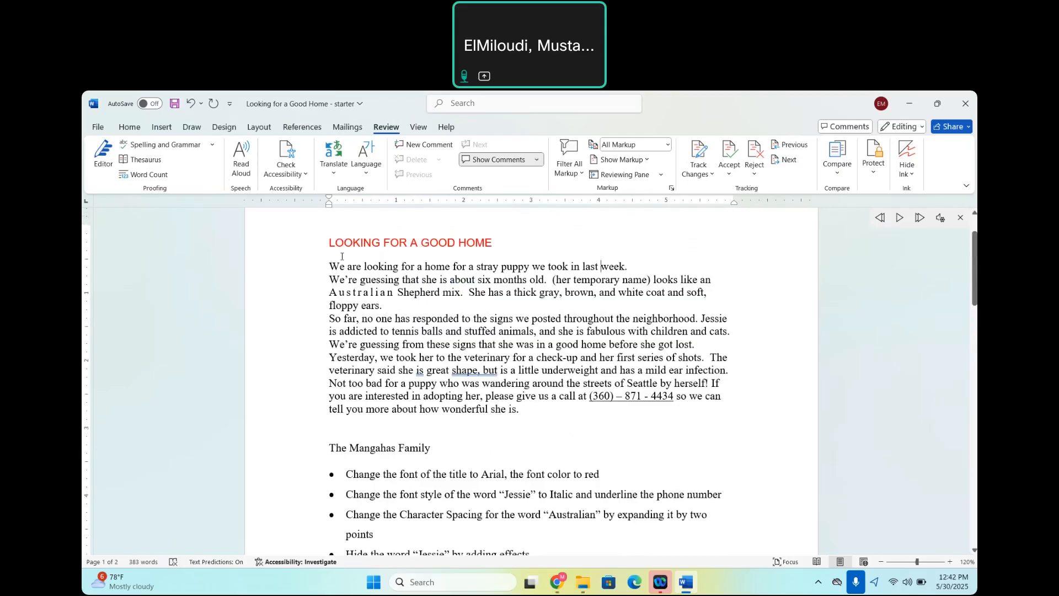
{"action": "left_click", "coordinate": [129, 127]}
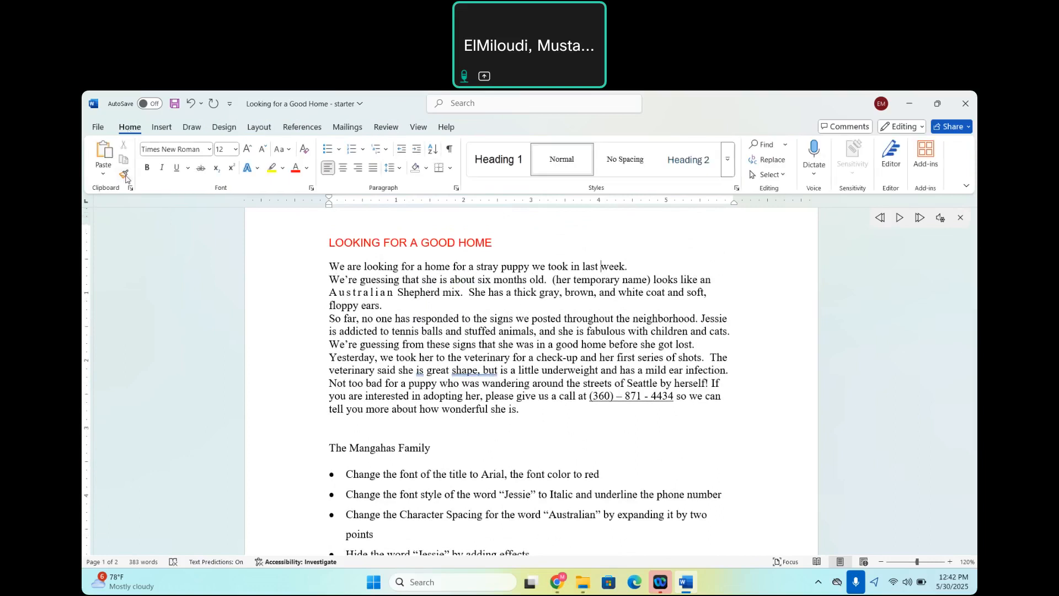
{"action": "left_click", "coordinate": [308, 248]}
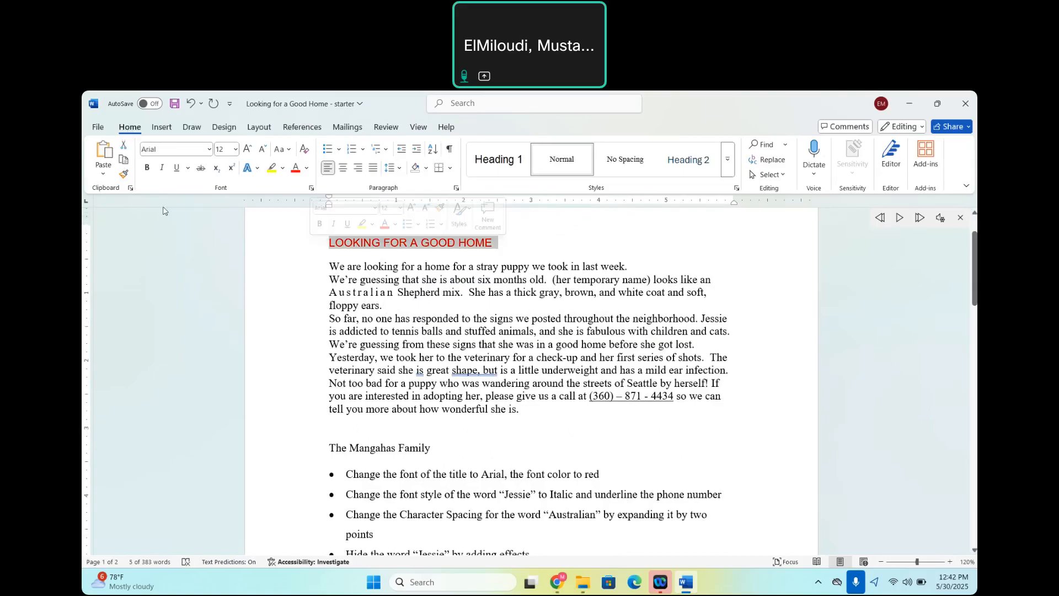
{"action": "left_click", "coordinate": [125, 175]}
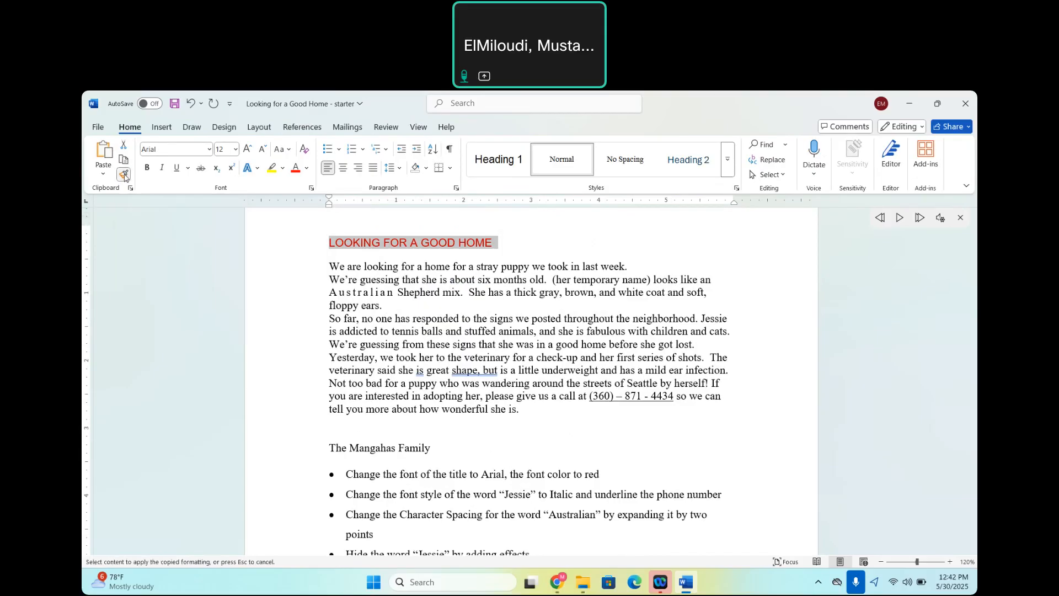
{"action": "left_click", "coordinate": [298, 457]}
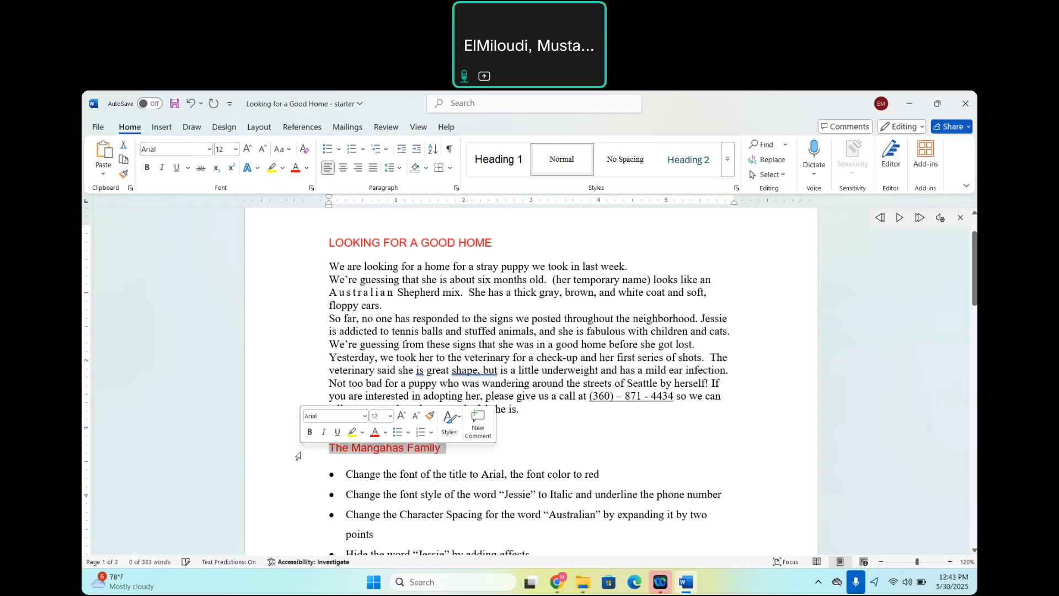
{"action": "left_click", "coordinate": [520, 462]}
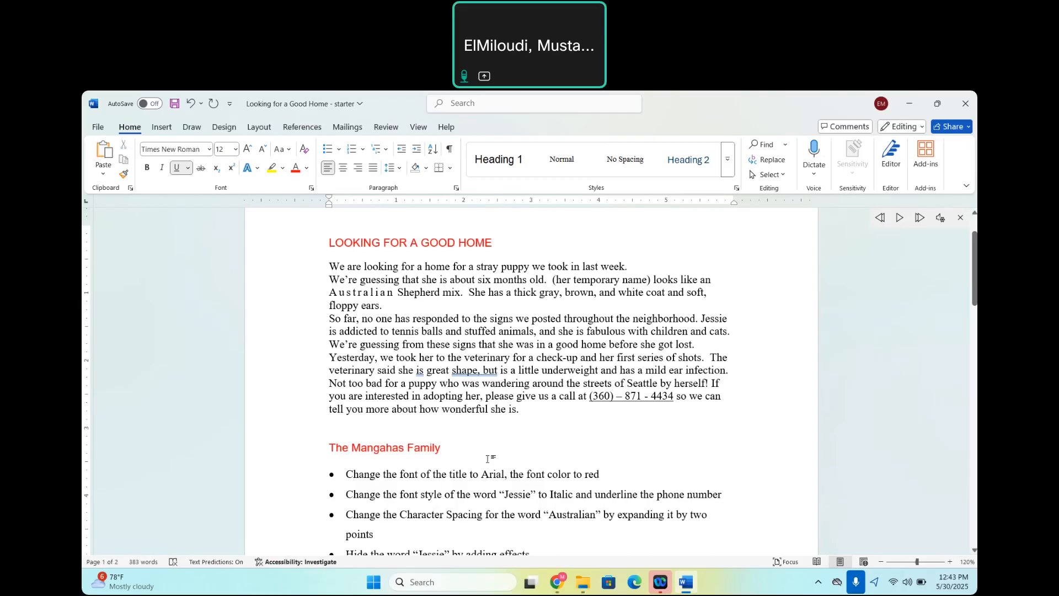
{"action": "scroll", "coordinate": [506, 459], "scroll_direction": "down", "scroll_amount": 6}
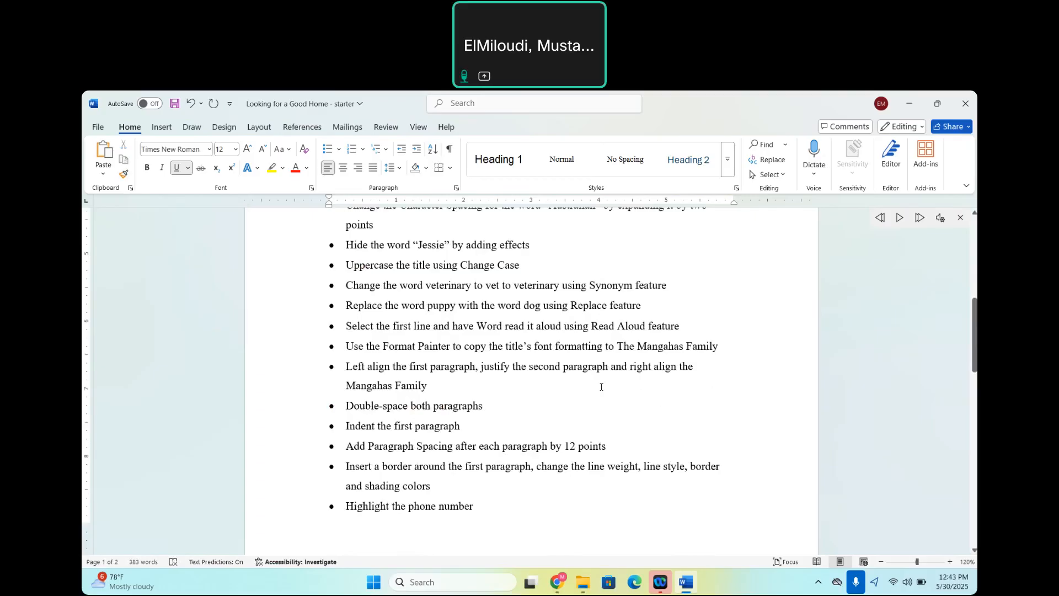
{"action": "scroll", "coordinate": [601, 386], "scroll_direction": "up", "scroll_amount": 6}
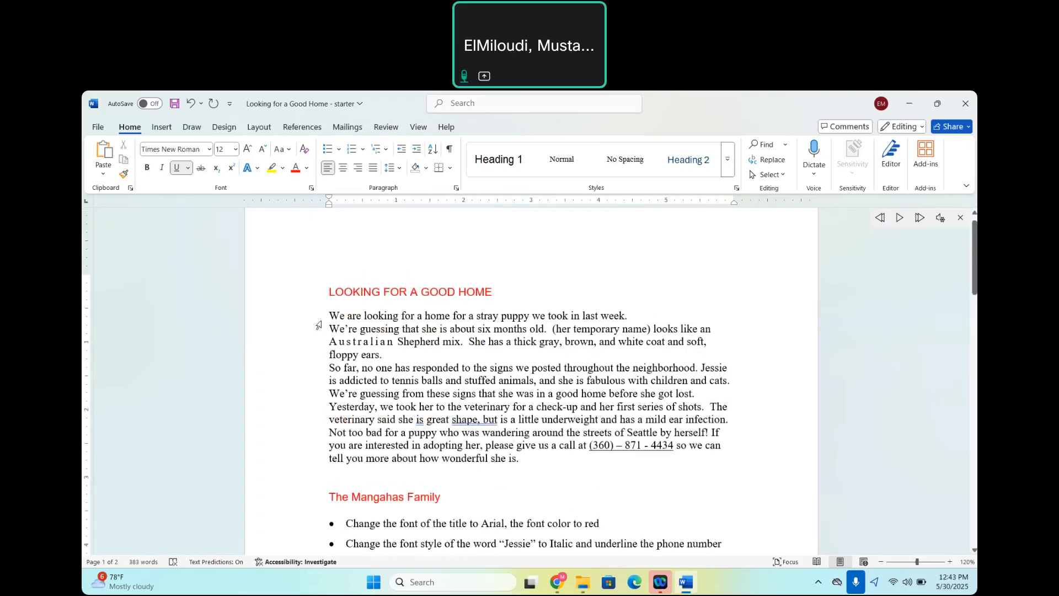
Left-align the letter's opening paragraph, from "We are looking for a home" through "floppy ears.".
{"action": "left_click_drag", "start_coordinate": [331, 314], "coordinate": [388, 354]}
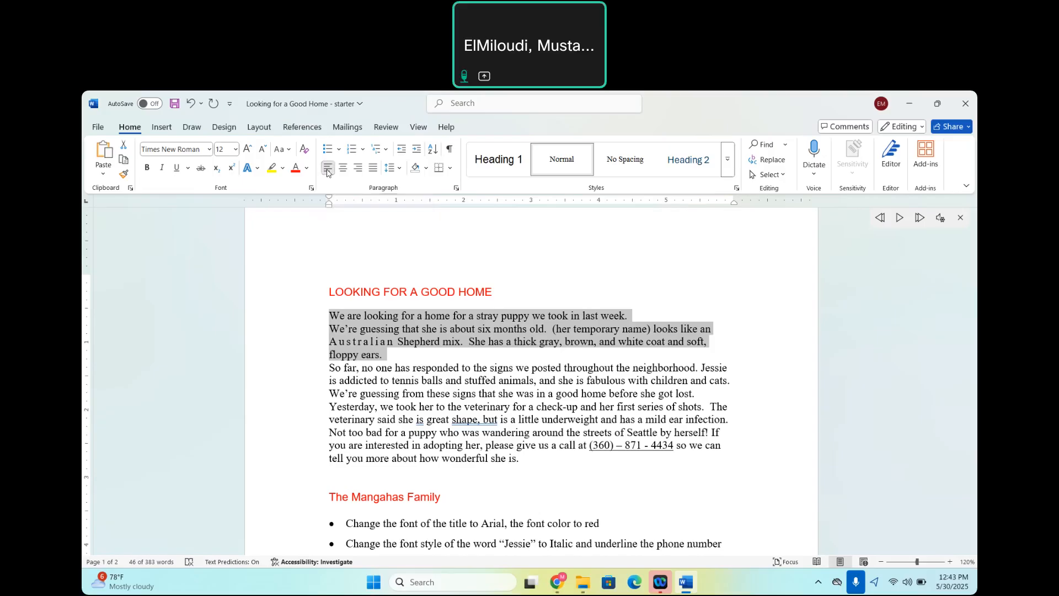
{"action": "key", "text": "ctrl+j"}
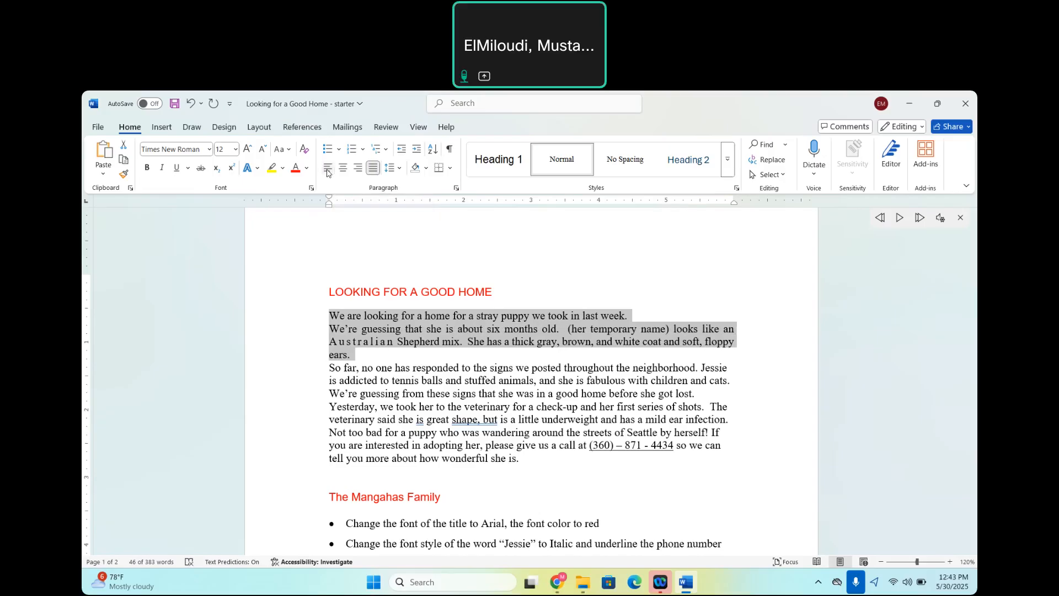
{"action": "left_click", "coordinate": [328, 168]}
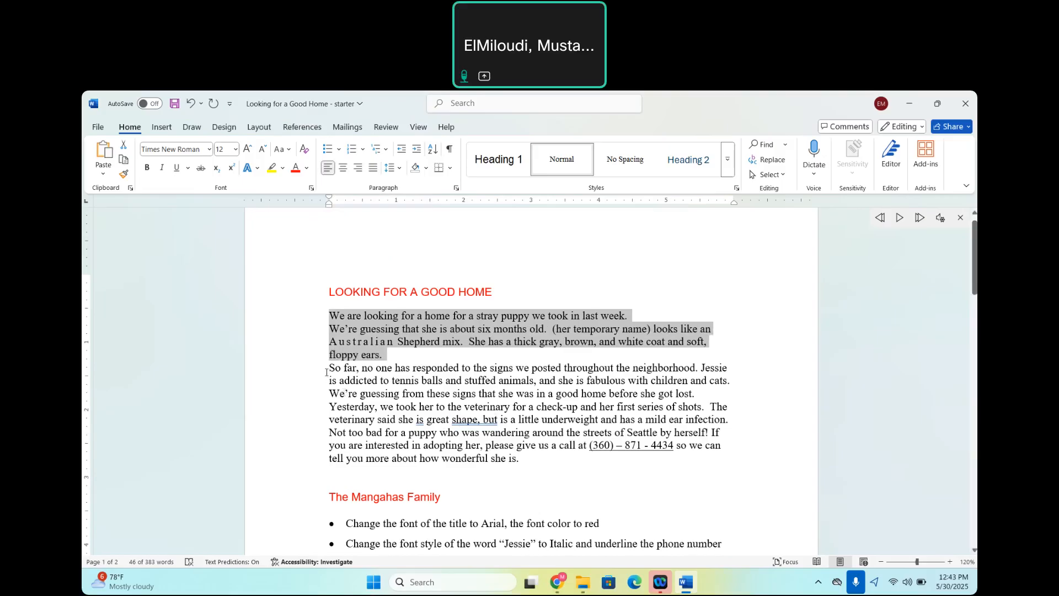
Justify the second paragraph, from "So far, no one has responded" through "before she got lost.".
{"action": "left_click_drag", "start_coordinate": [326, 369], "coordinate": [696, 392]}
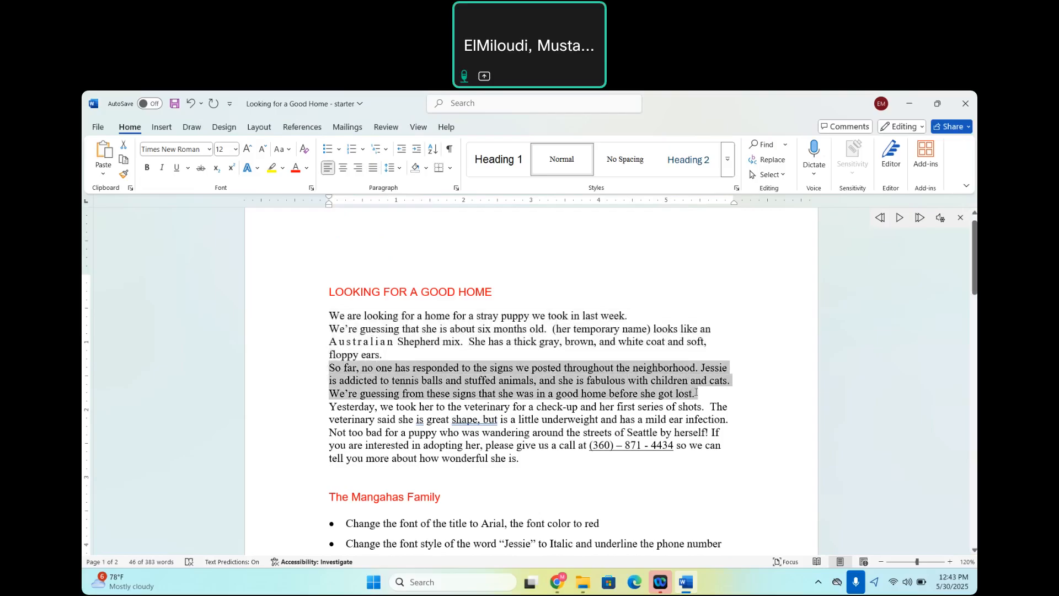
{"action": "scroll", "coordinate": [644, 499], "scroll_direction": "down", "scroll_amount": 5}
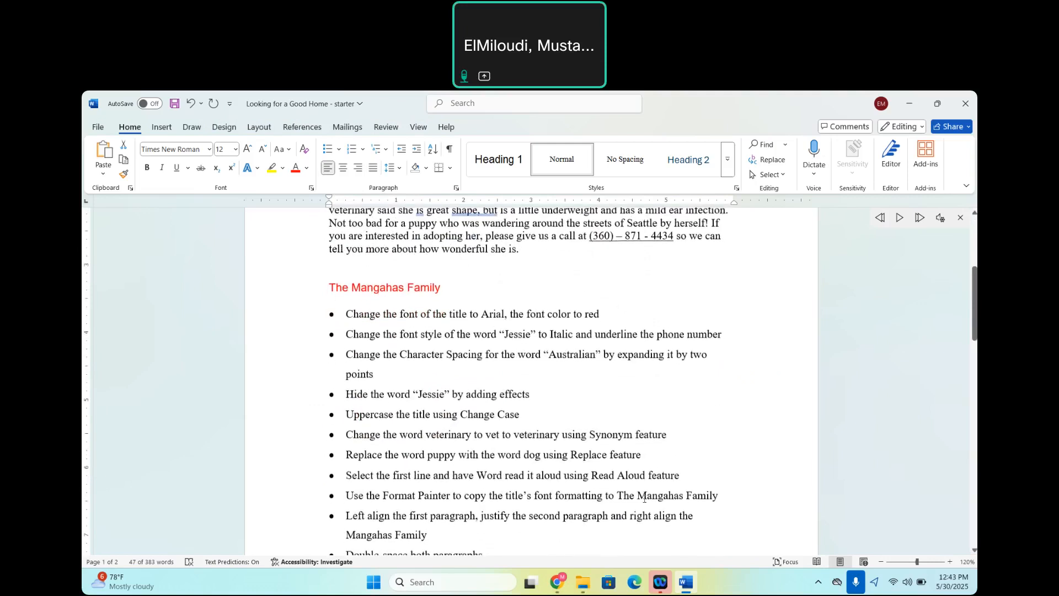
{"action": "scroll", "coordinate": [493, 364], "scroll_direction": "up", "scroll_amount": 4}
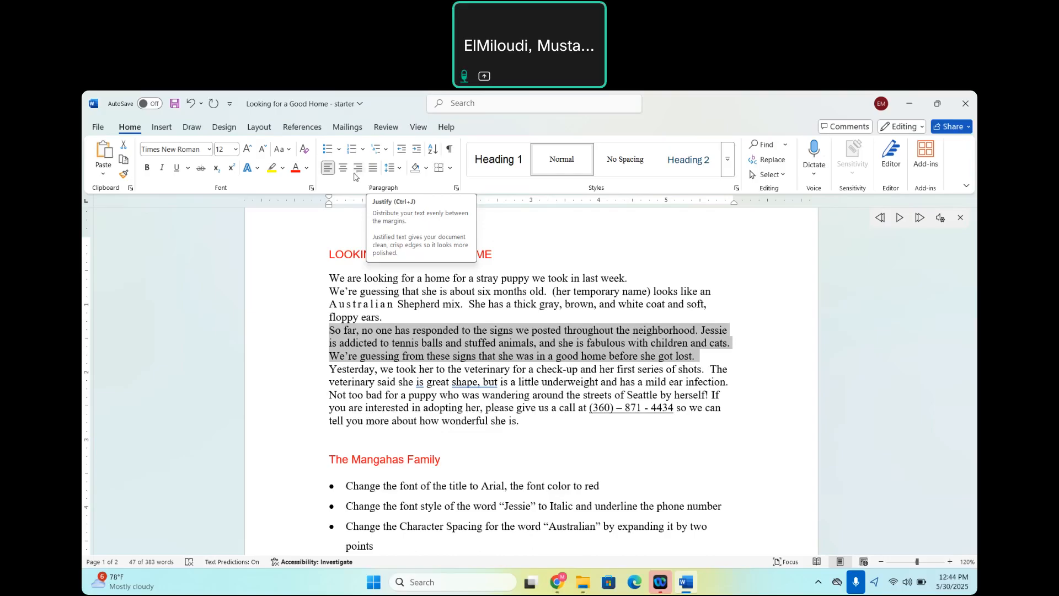
{"action": "left_click", "coordinate": [374, 168]}
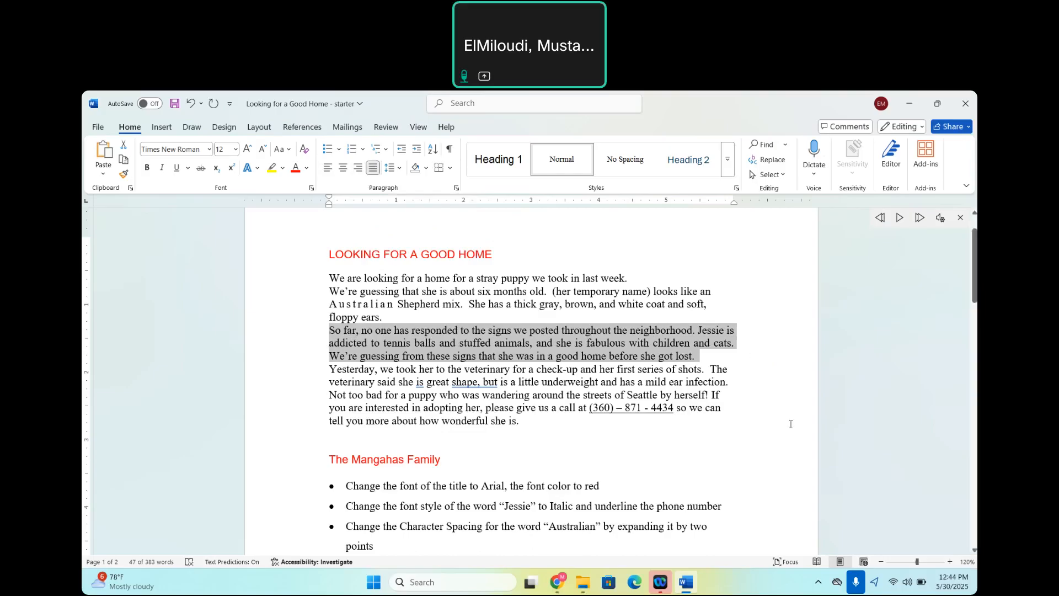
Right-align the family signature line below the letter.
{"action": "scroll", "coordinate": [749, 427], "scroll_direction": "down", "scroll_amount": 1}
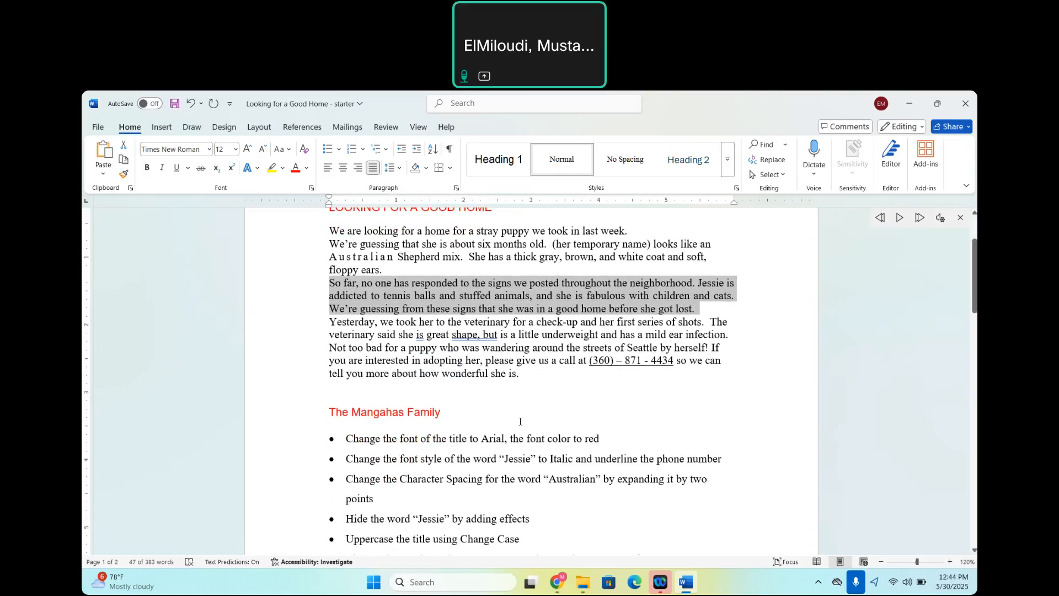
{"action": "left_click_drag", "start_coordinate": [326, 412], "coordinate": [461, 422]}
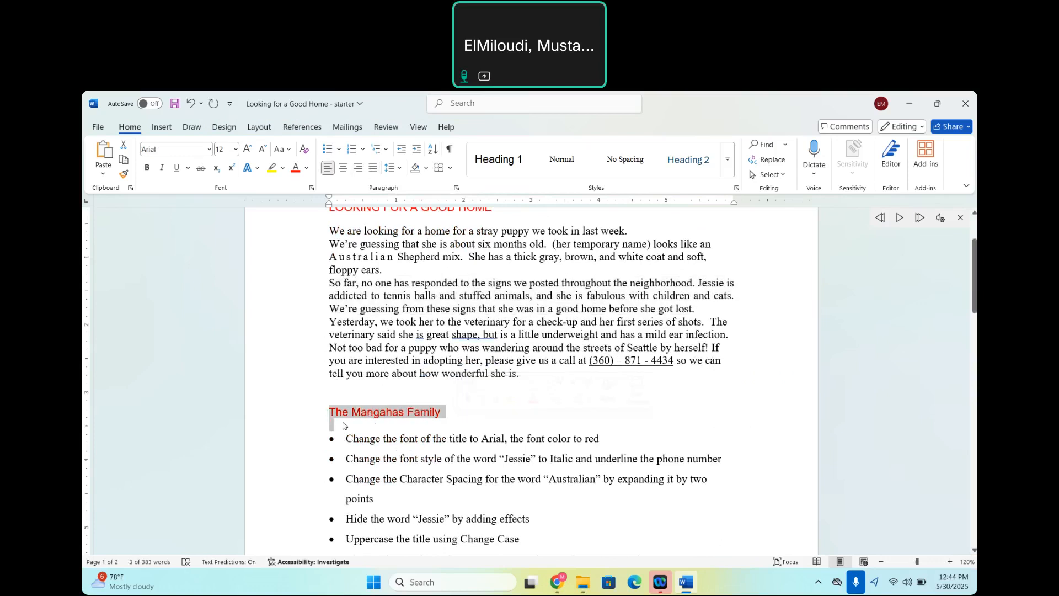
{"action": "left_click", "coordinate": [297, 429]}
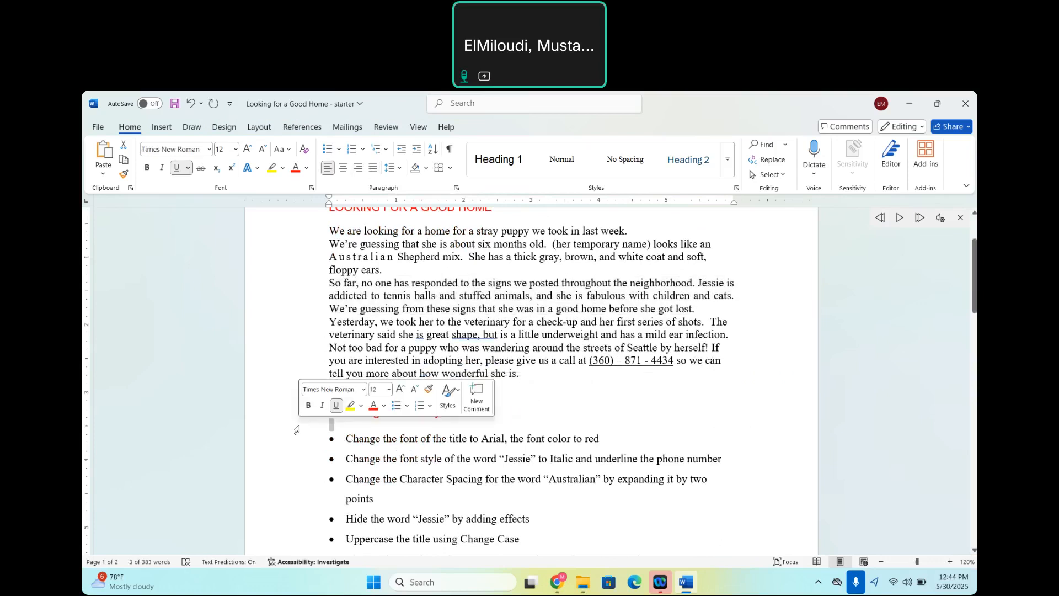
{"action": "left_click", "coordinate": [363, 425]}
{"action": "left_click", "coordinate": [303, 419]}
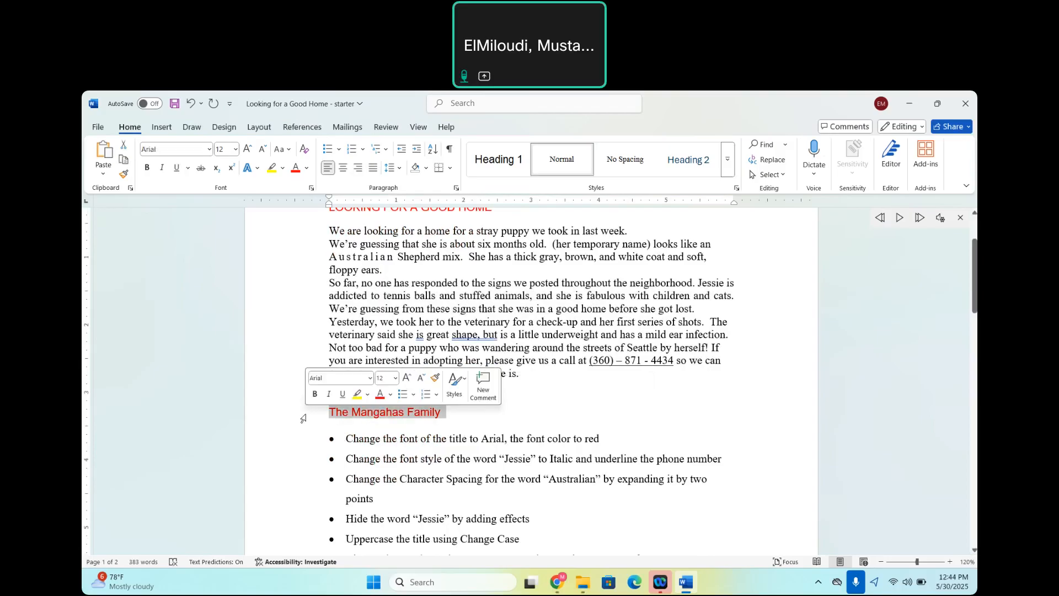
{"action": "left_click", "coordinate": [359, 168]}
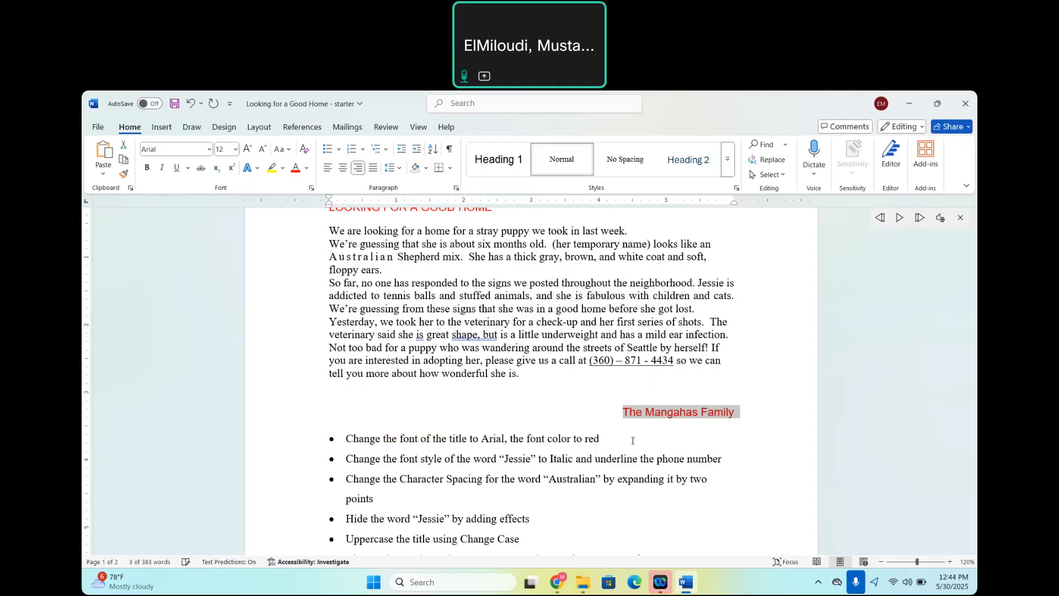
Set the line spacing of all the letter's body paragraphs between the title and the signature to 1.5 lines.
{"action": "left_click", "coordinate": [618, 486]}
{"action": "scroll", "coordinate": [618, 485], "scroll_direction": "down", "scroll_amount": 5}
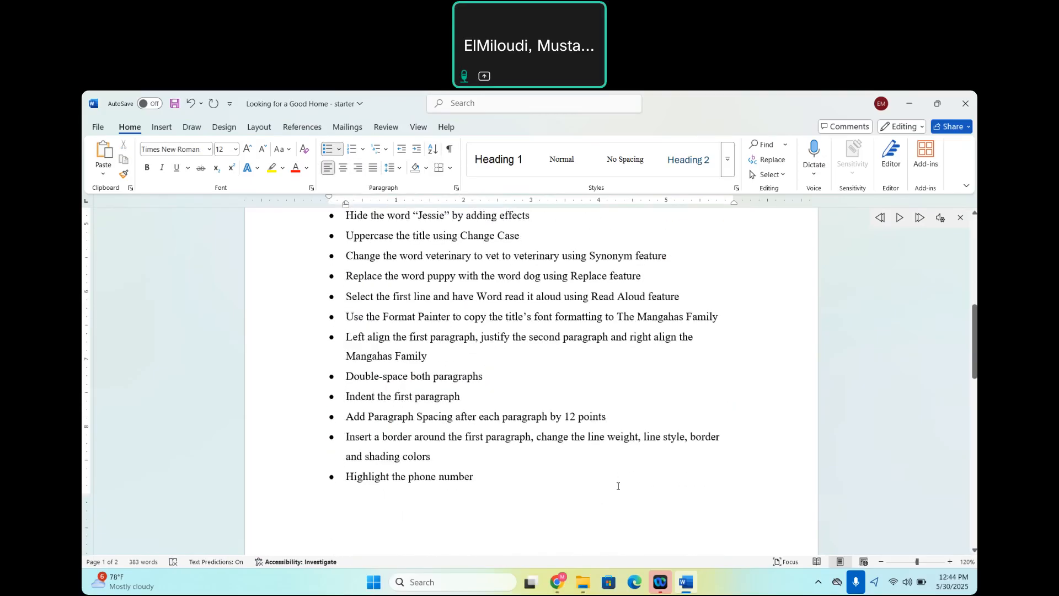
{"action": "scroll", "coordinate": [577, 425], "scroll_direction": "up", "scroll_amount": 6}
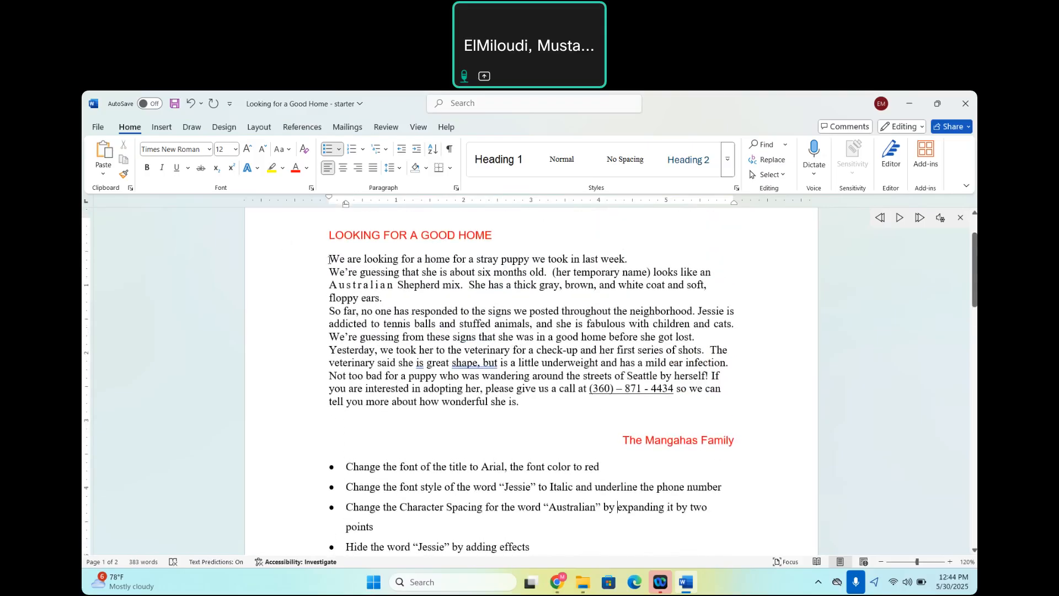
{"action": "left_click_drag", "start_coordinate": [330, 259], "coordinate": [522, 405]}
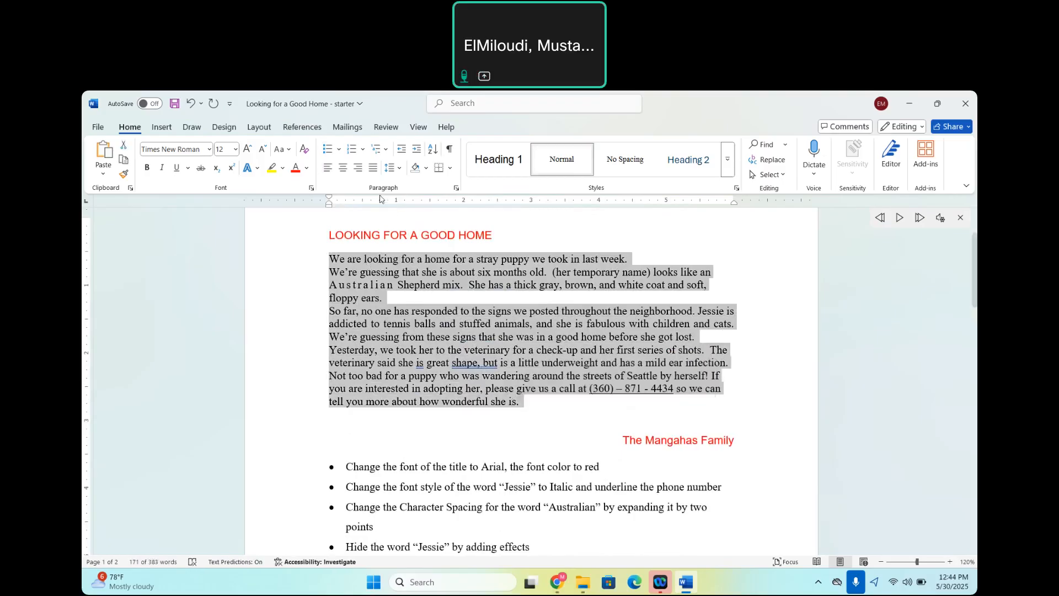
{"action": "left_click", "coordinate": [456, 190]}
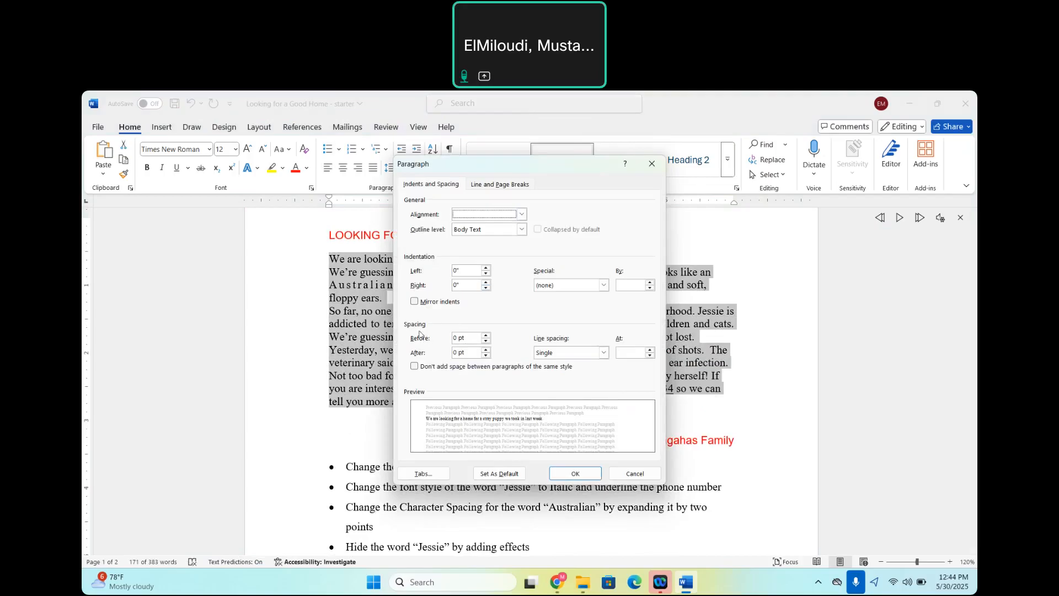
{"action": "left_click", "coordinate": [604, 353]}
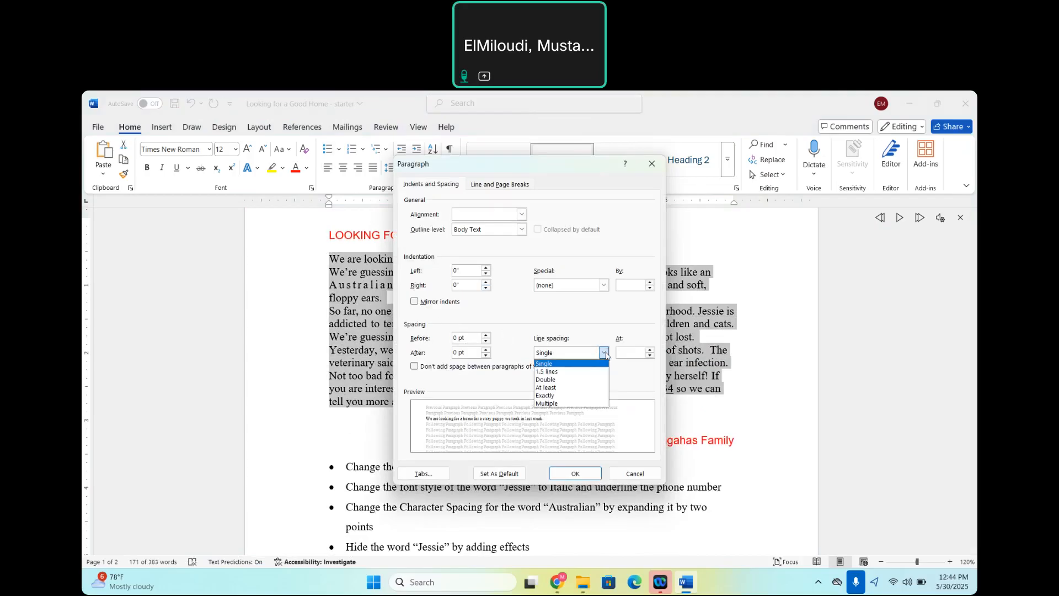
{"action": "left_click", "coordinate": [557, 372]}
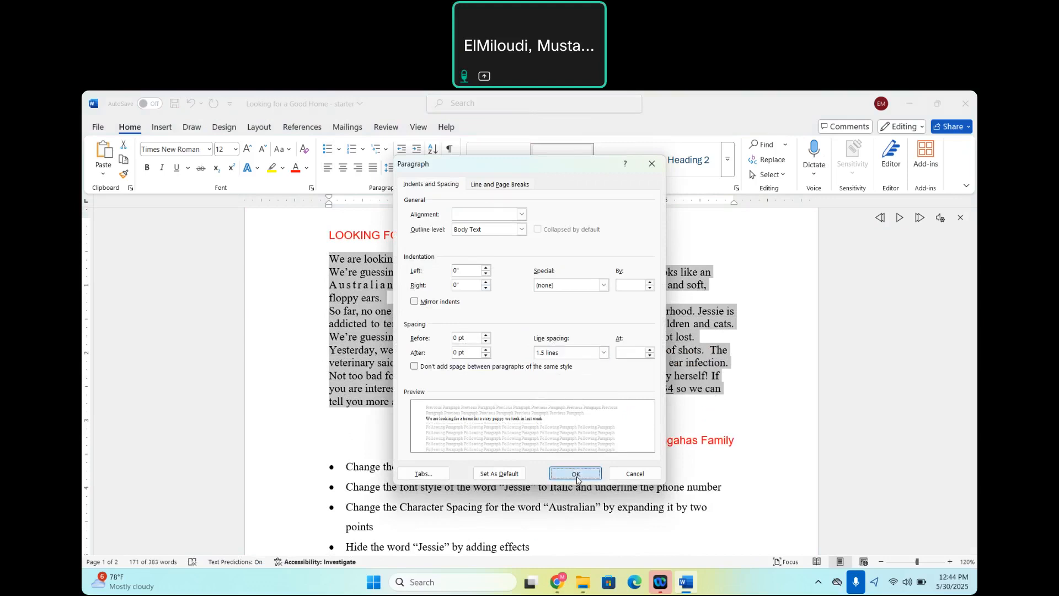
{"action": "left_click", "coordinate": [576, 476]}
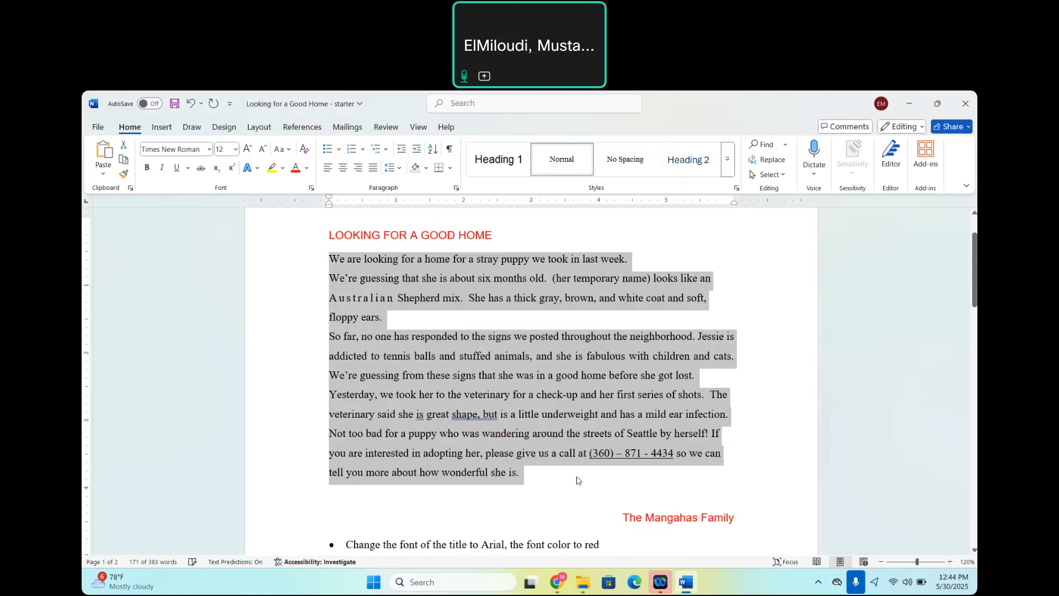
{"action": "left_click", "coordinate": [766, 459]}
Indent the opening paragraph, from "We are looking" through "floppy ears," by 0.5 inch from the left margin.
{"action": "scroll", "coordinate": [767, 459], "scroll_direction": "down", "scroll_amount": 1}
{"action": "scroll", "coordinate": [766, 459], "scroll_direction": "up", "scroll_amount": 1}
{"action": "scroll", "coordinate": [767, 459], "scroll_direction": "down", "scroll_amount": 1}
{"action": "scroll", "coordinate": [766, 459], "scroll_direction": "down", "scroll_amount": 6}
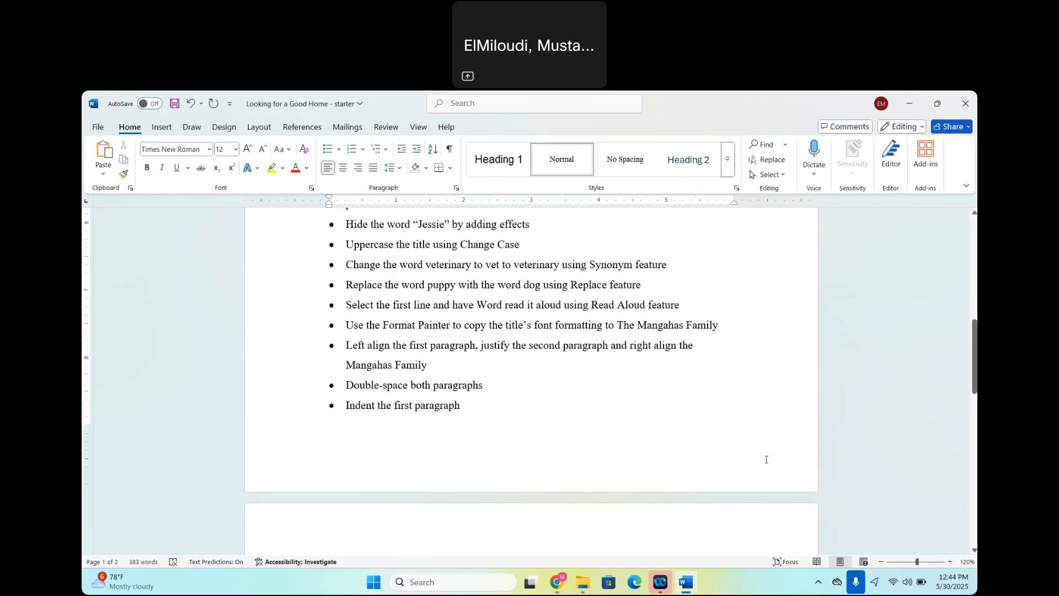
{"action": "scroll", "coordinate": [767, 459], "scroll_direction": "down", "scroll_amount": 1}
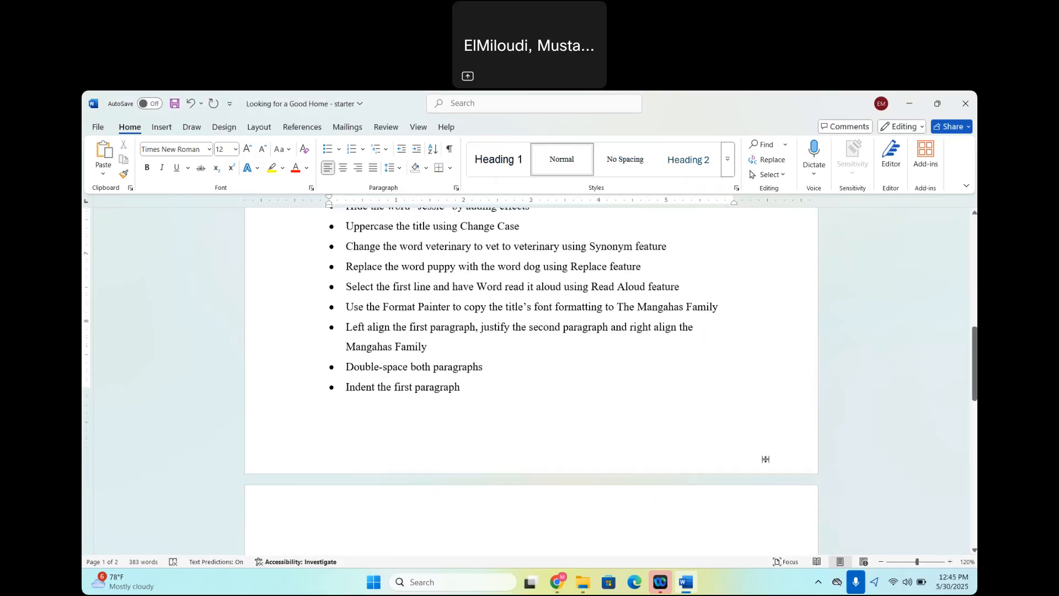
{"action": "scroll", "coordinate": [767, 459], "scroll_direction": "up", "scroll_amount": 8}
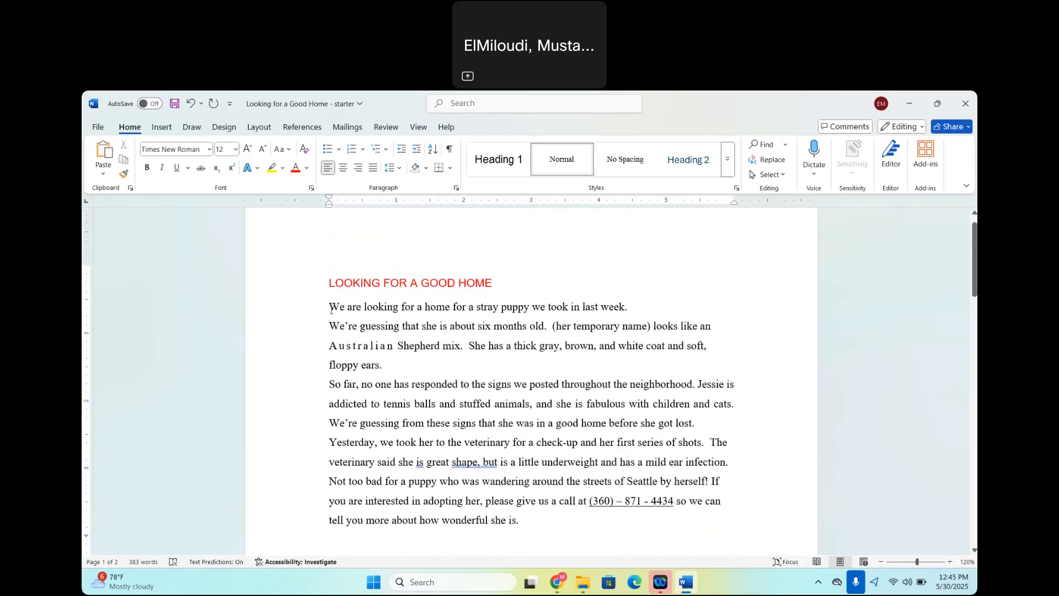
{"action": "left_click_drag", "start_coordinate": [331, 309], "coordinate": [390, 364]}
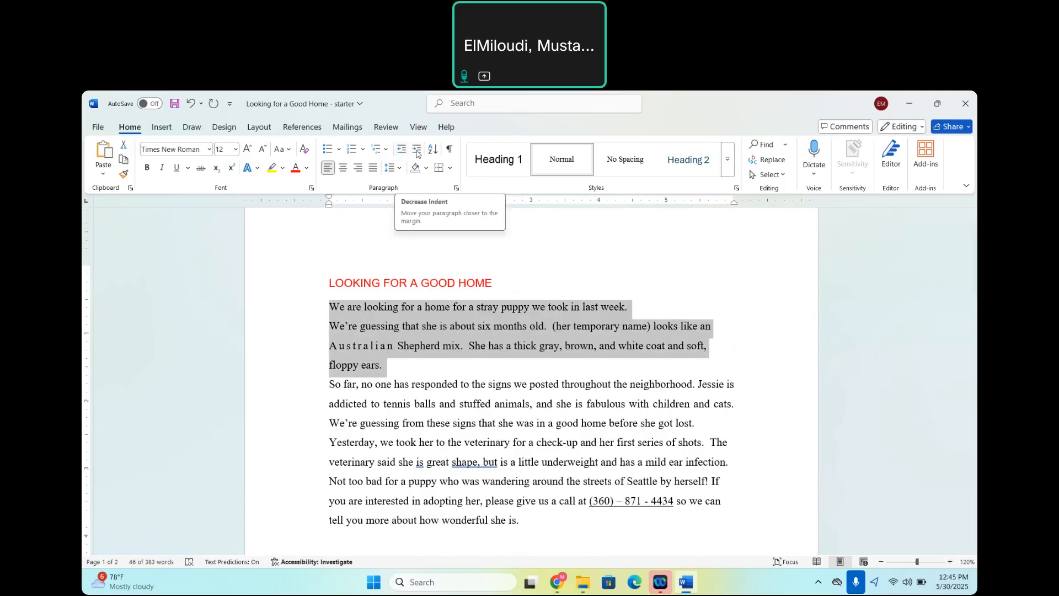
{"action": "left_click", "coordinate": [418, 152]}
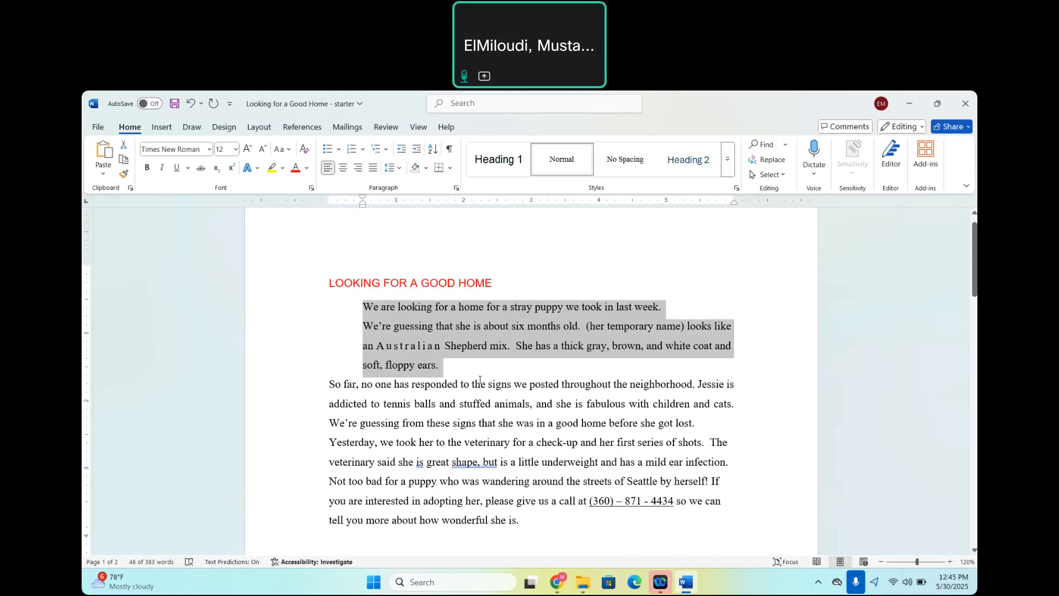
Set the spacing after the indented opening paragraph to 12 pt.
{"action": "scroll", "coordinate": [518, 448], "scroll_direction": "down", "scroll_amount": 10}
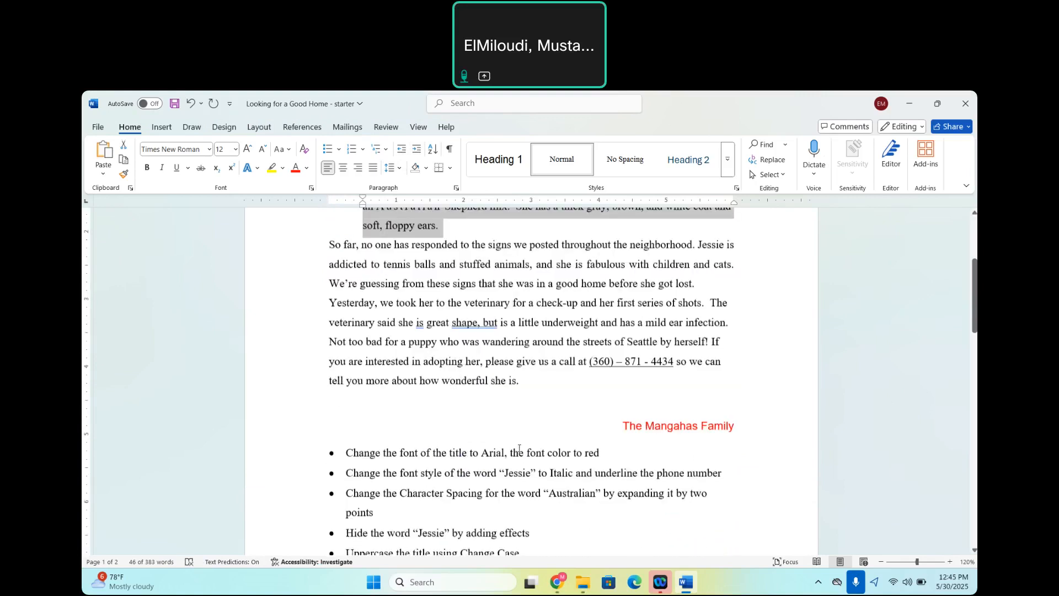
{"action": "scroll", "coordinate": [518, 448], "scroll_direction": "down", "scroll_amount": 5}
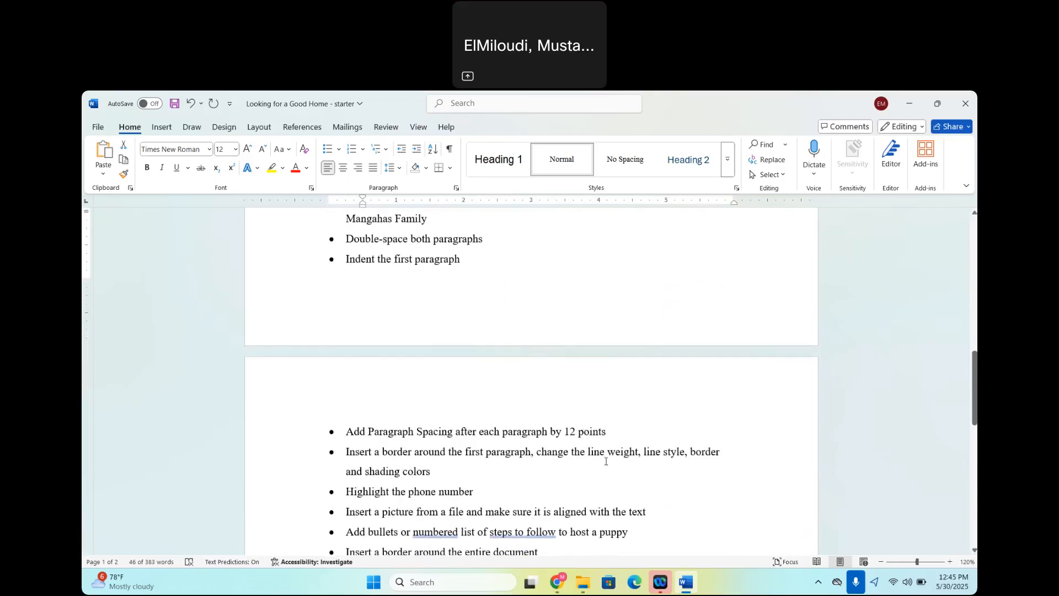
{"action": "scroll", "coordinate": [606, 461], "scroll_direction": "up", "scroll_amount": 12}
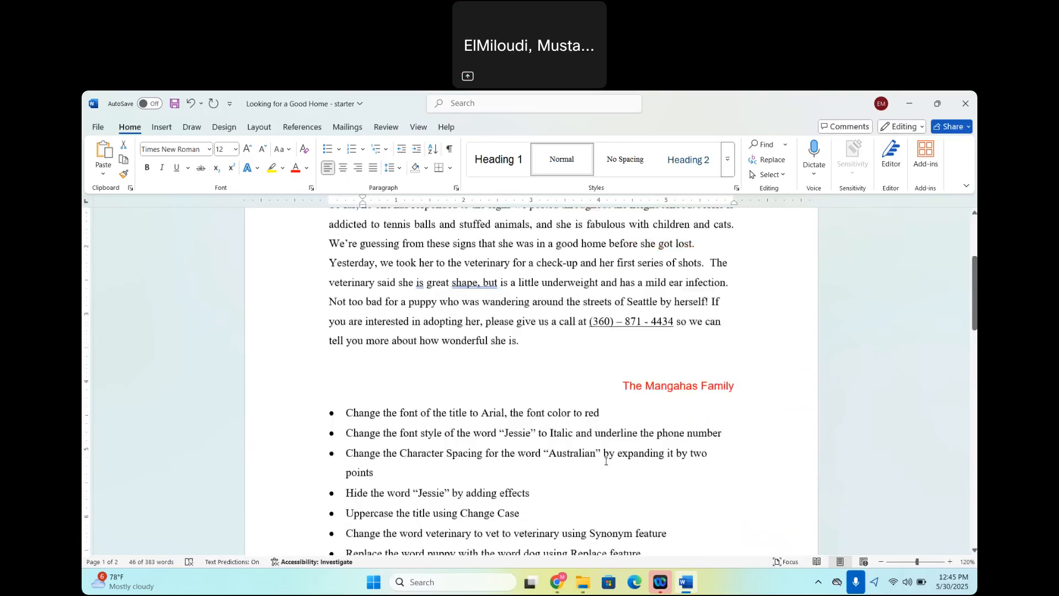
{"action": "left_click", "coordinate": [526, 339]}
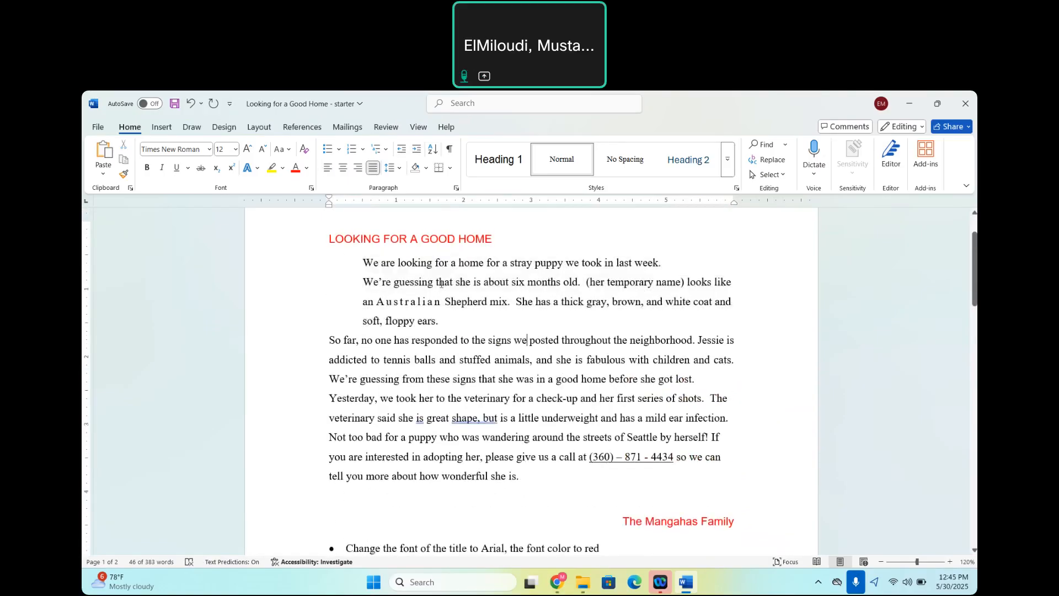
{"action": "left_click_drag", "start_coordinate": [360, 263], "coordinate": [448, 318]}
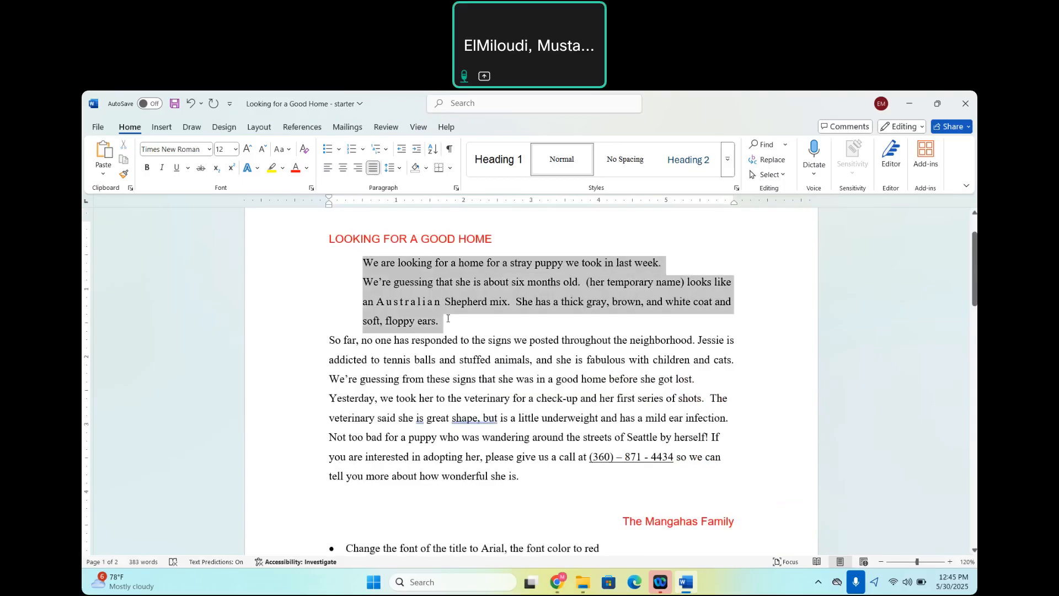
{"action": "left_click", "coordinate": [456, 189]}
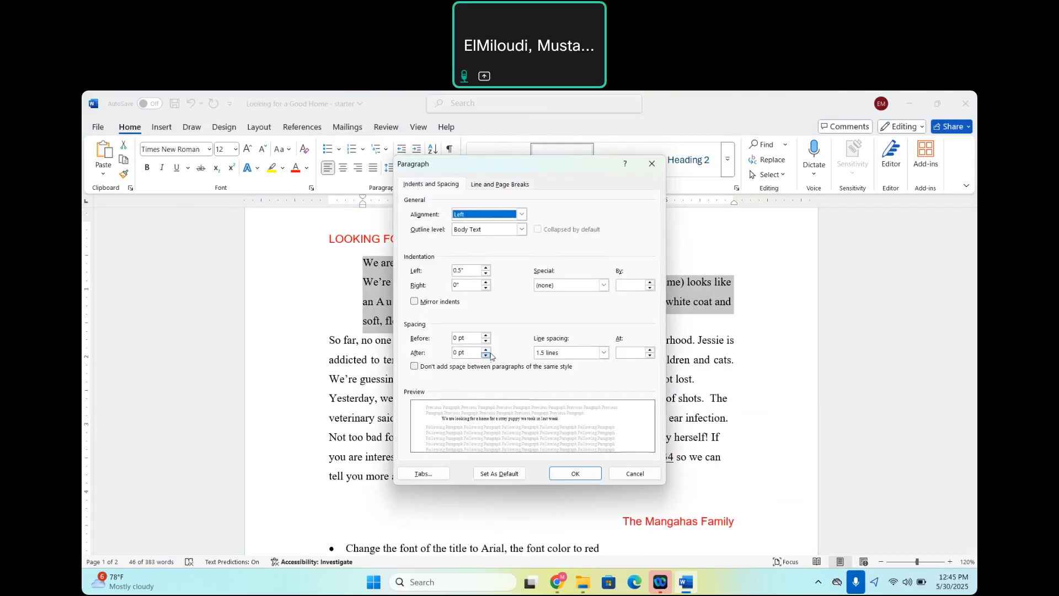
{"action": "left_click", "coordinate": [486, 349]}
{"action": "left_click", "coordinate": [486, 349]}
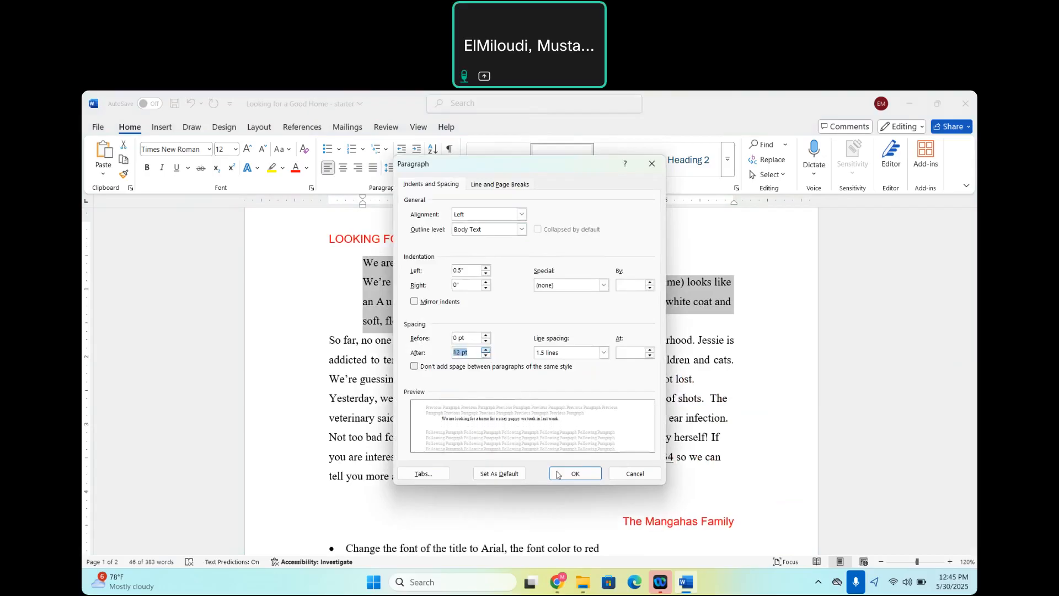
{"action": "left_click", "coordinate": [562, 472]}
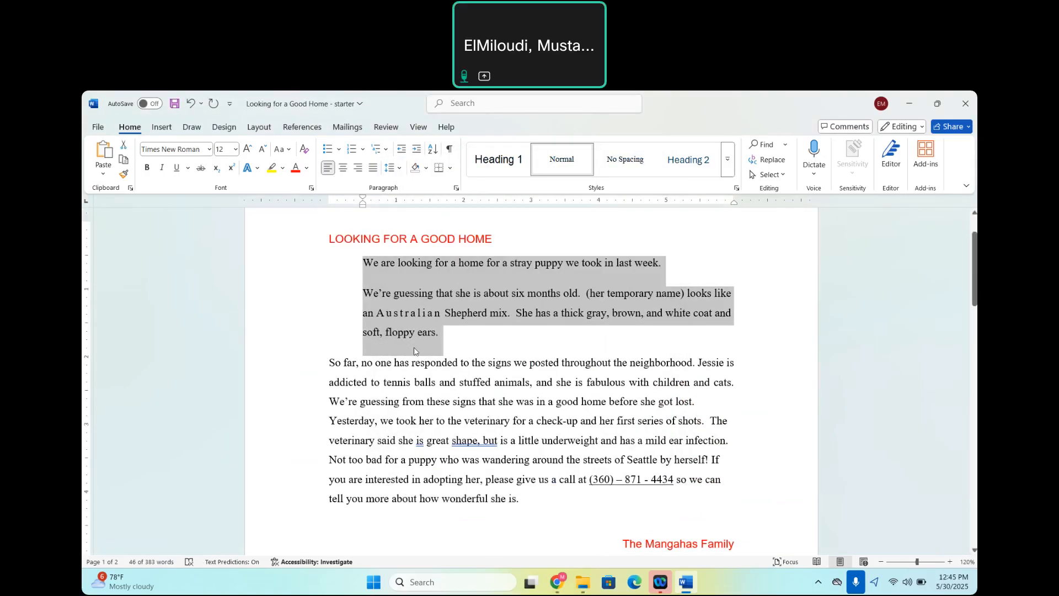
Set the spacing after the "So far, no one has responded" paragraph to 12 pt.
{"action": "left_click_drag", "start_coordinate": [327, 360], "coordinate": [710, 402]}
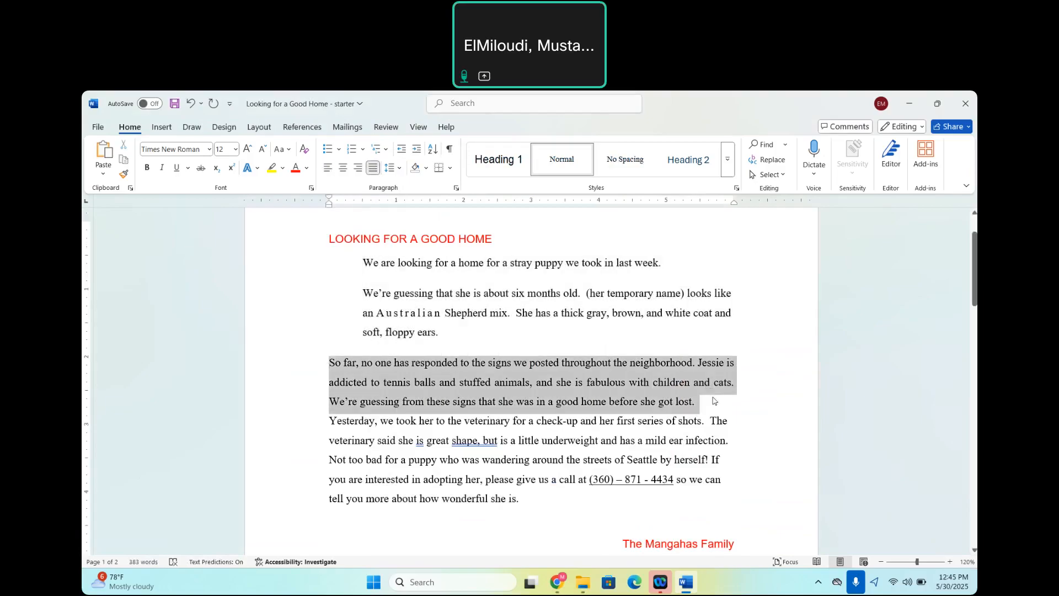
{"action": "left_click", "coordinate": [456, 188]}
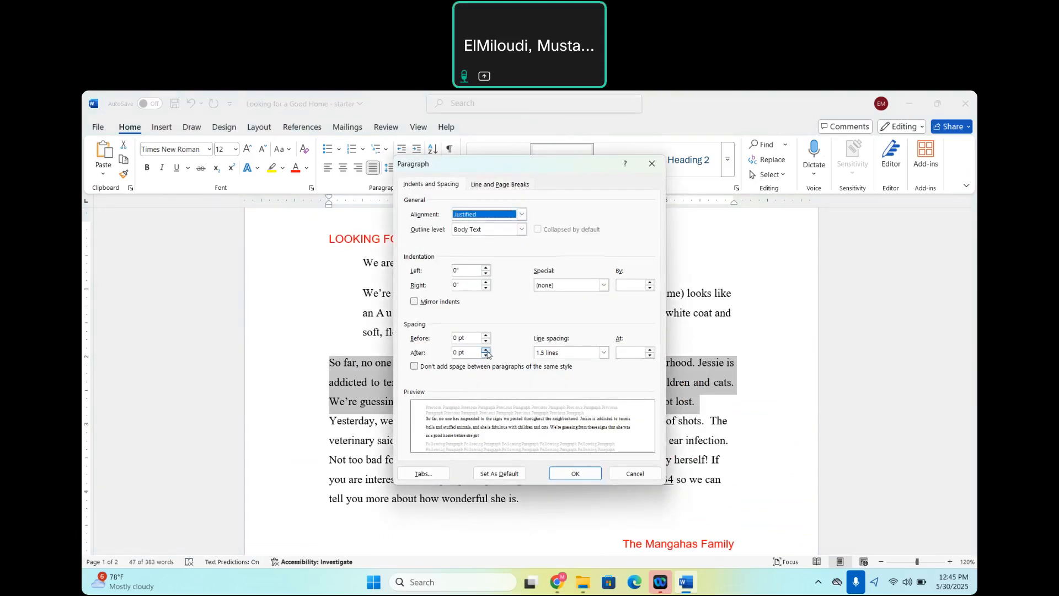
{"action": "left_click", "coordinate": [485, 349]}
{"action": "left_click", "coordinate": [486, 349]}
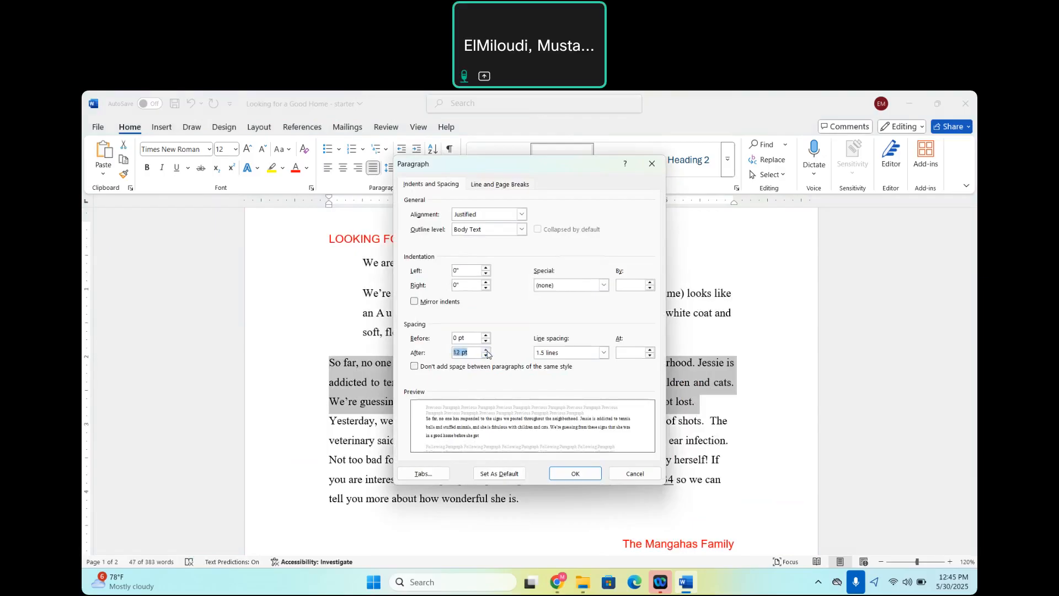
{"action": "left_click", "coordinate": [576, 473]}
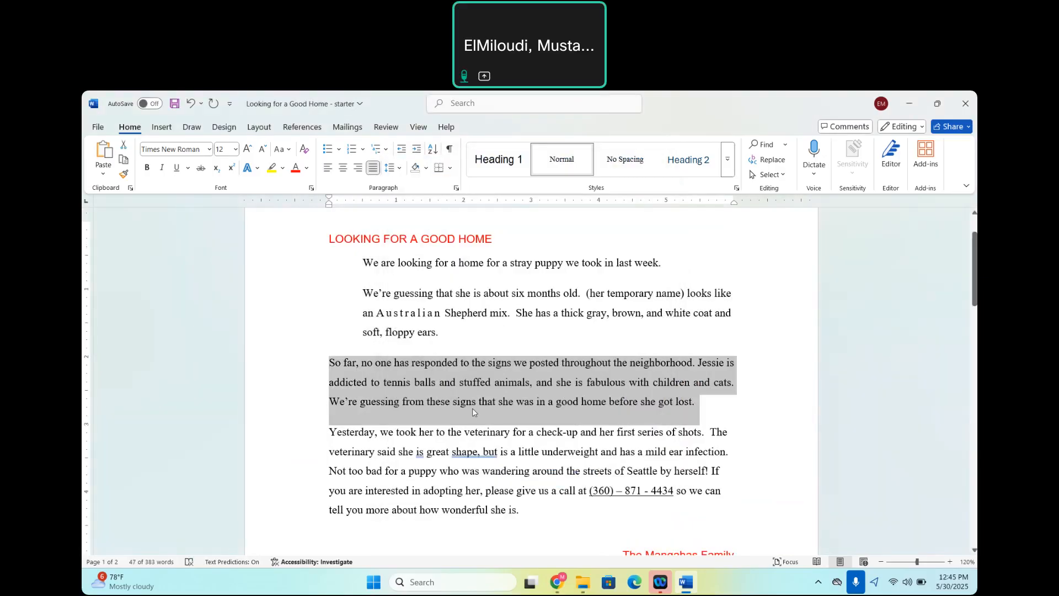
{"action": "left_click", "coordinate": [473, 409]}
Join the "We're guessing that she is about six months old" paragraph onto the end of the opening line, after "last week.".
{"action": "scroll", "coordinate": [573, 456], "scroll_direction": "down", "scroll_amount": 15}
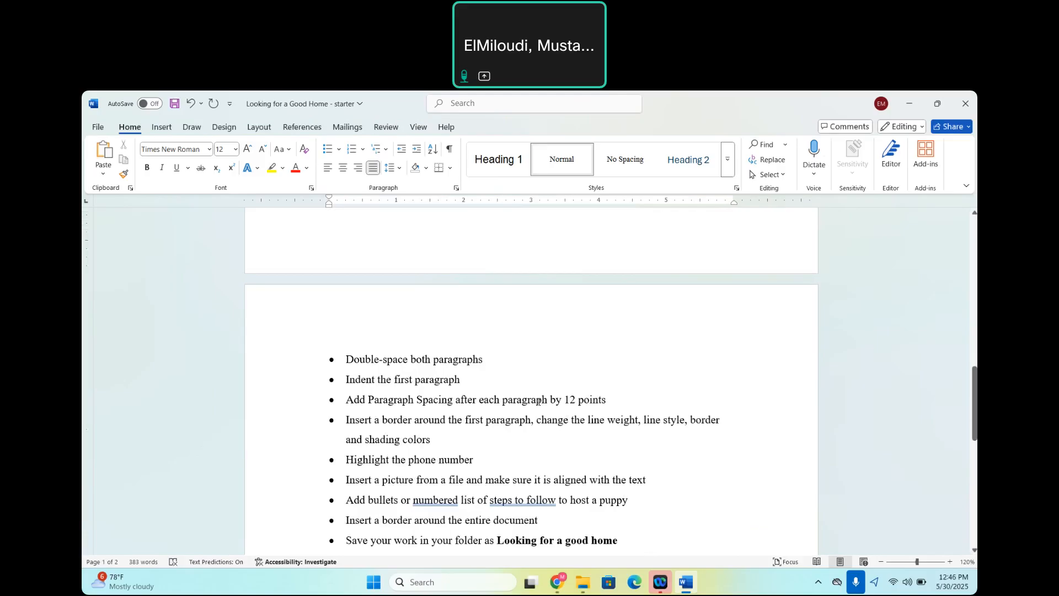
{"action": "scroll", "coordinate": [538, 402], "scroll_direction": "up", "scroll_amount": 7}
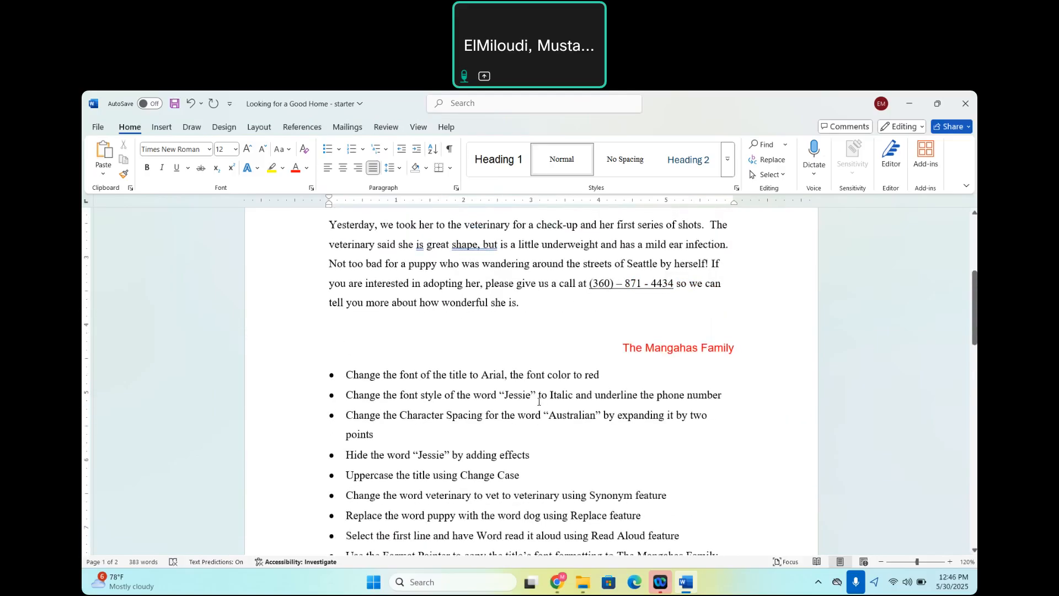
{"action": "scroll", "coordinate": [539, 401], "scroll_direction": "up", "scroll_amount": 5}
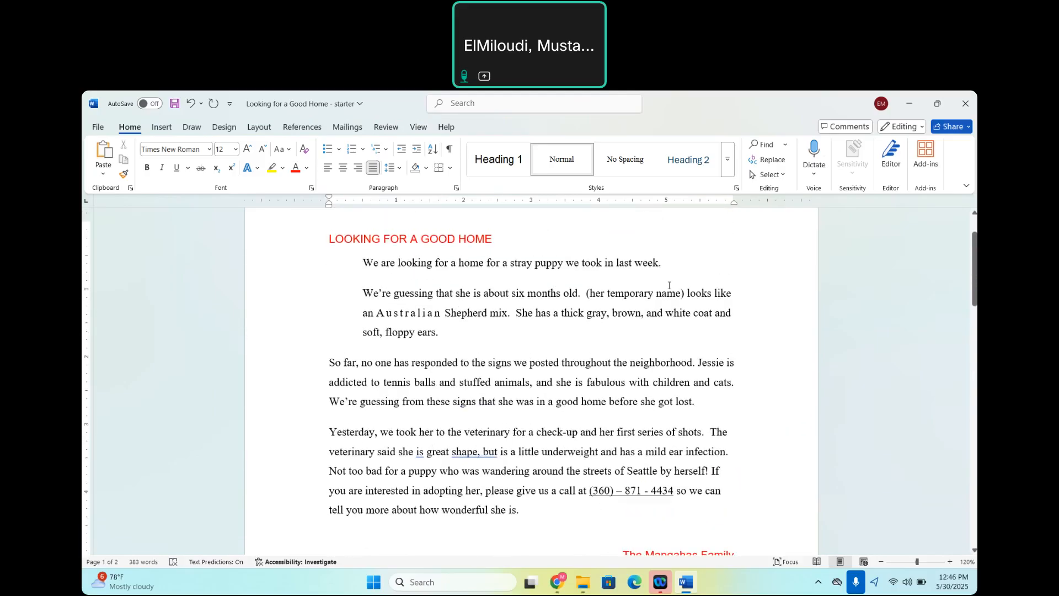
{"action": "left_click", "coordinate": [672, 266]}
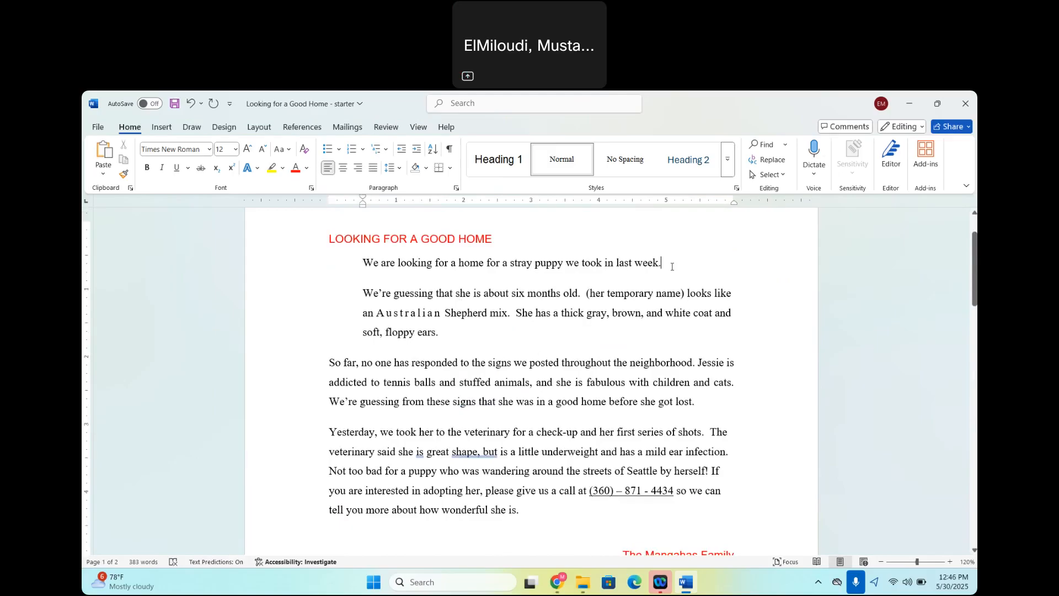
{"action": "key", "text": "Delete"}
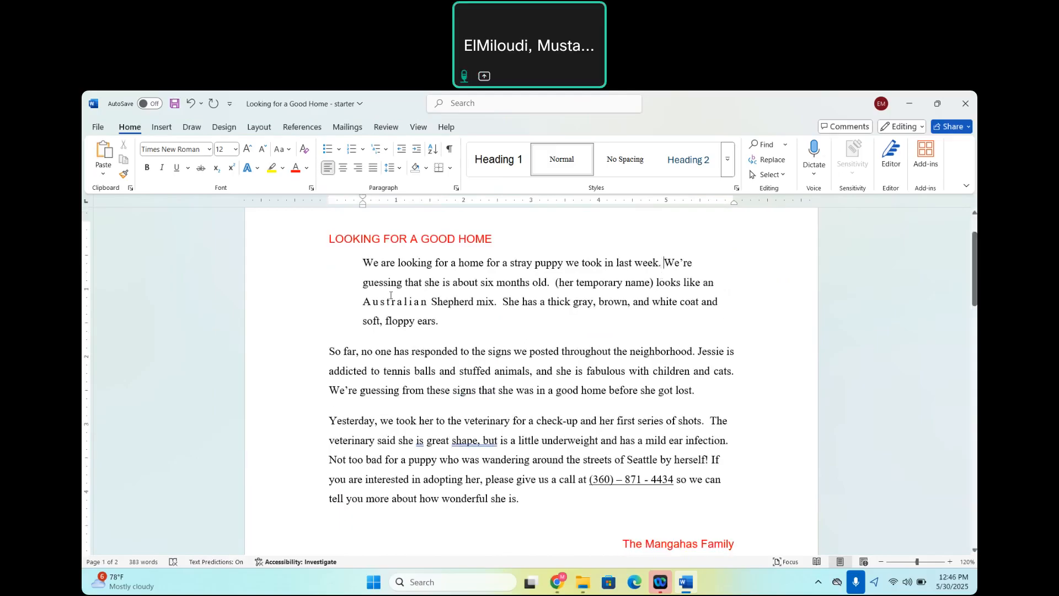
Choose a box border with the triple-line style for the whole indented first paragraph.
{"action": "left_click_drag", "start_coordinate": [363, 259], "coordinate": [450, 326]}
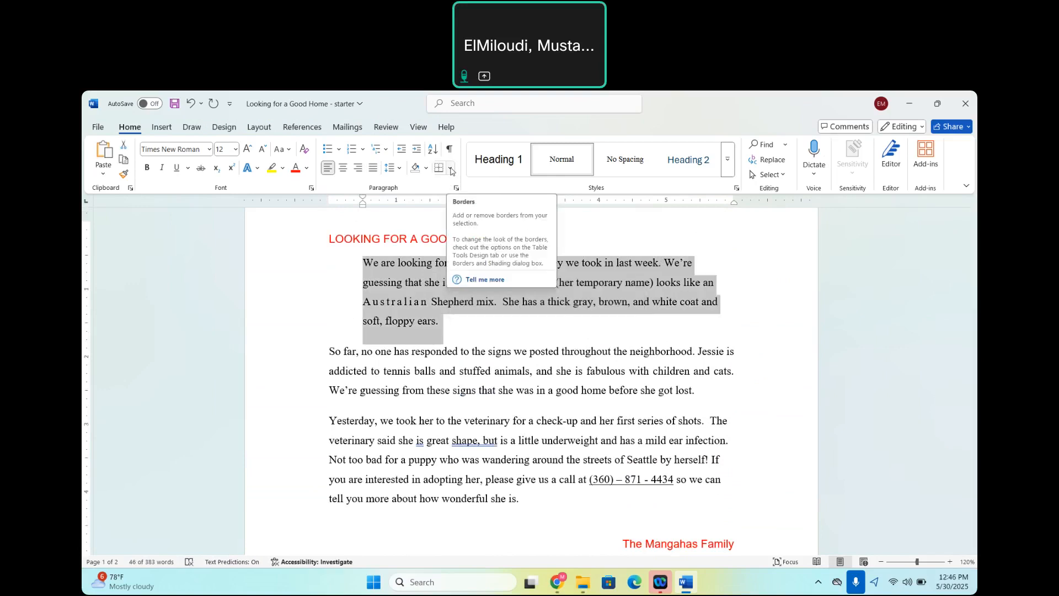
{"action": "left_click", "coordinate": [451, 170]}
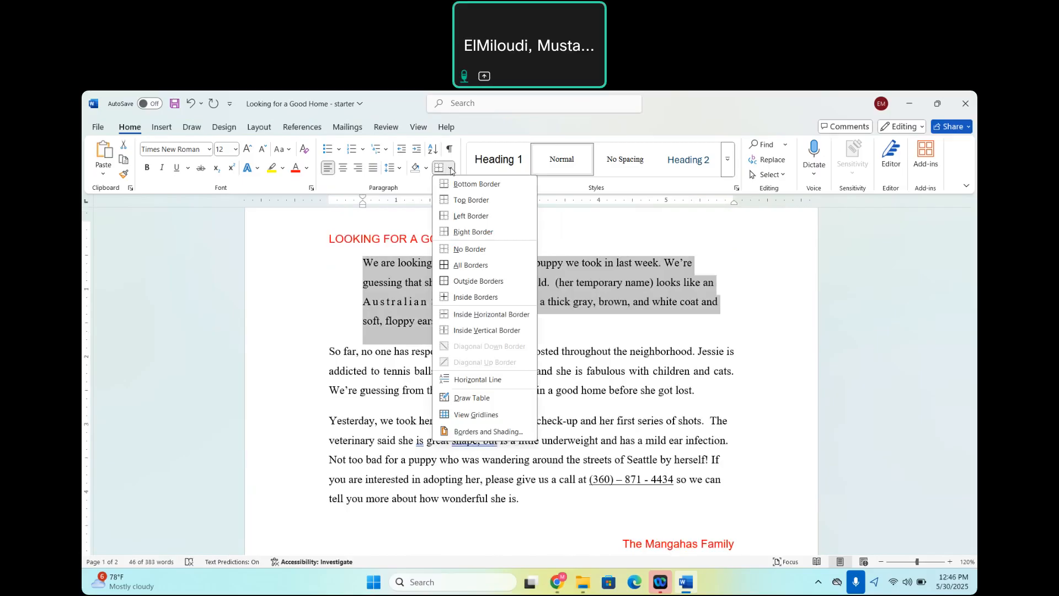
{"action": "left_click", "coordinate": [467, 433]}
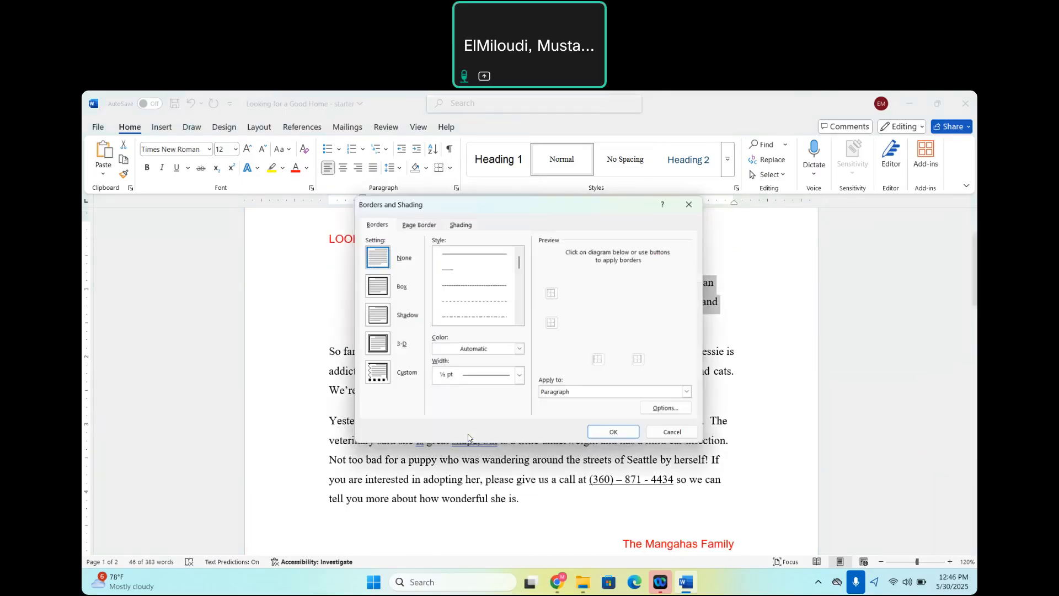
{"action": "left_click", "coordinate": [519, 321]}
{"action": "left_click", "coordinate": [519, 321]}
{"action": "left_click", "coordinate": [519, 321]}
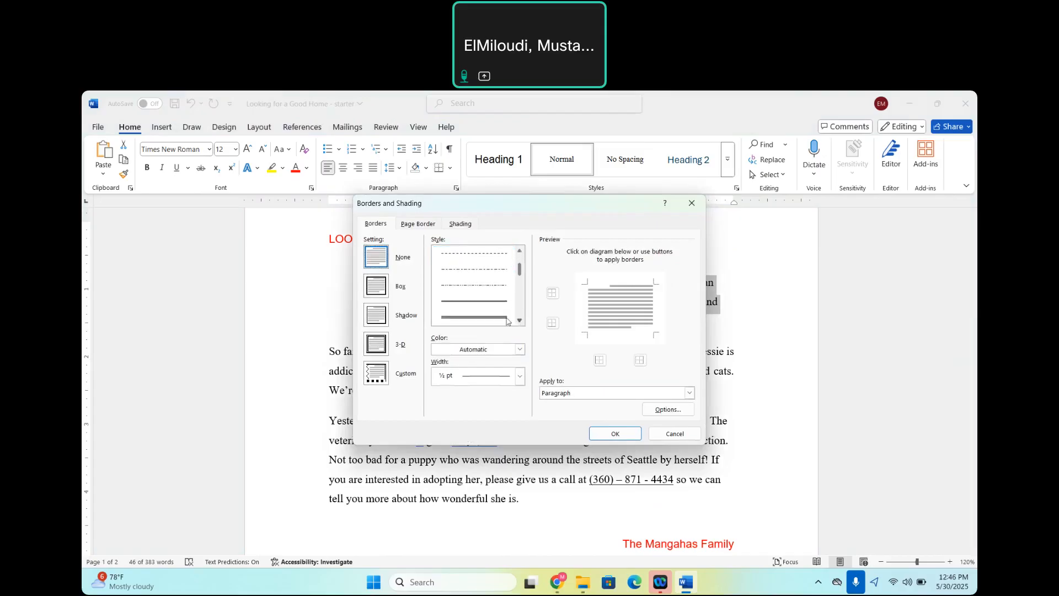
{"action": "left_click", "coordinate": [478, 318]}
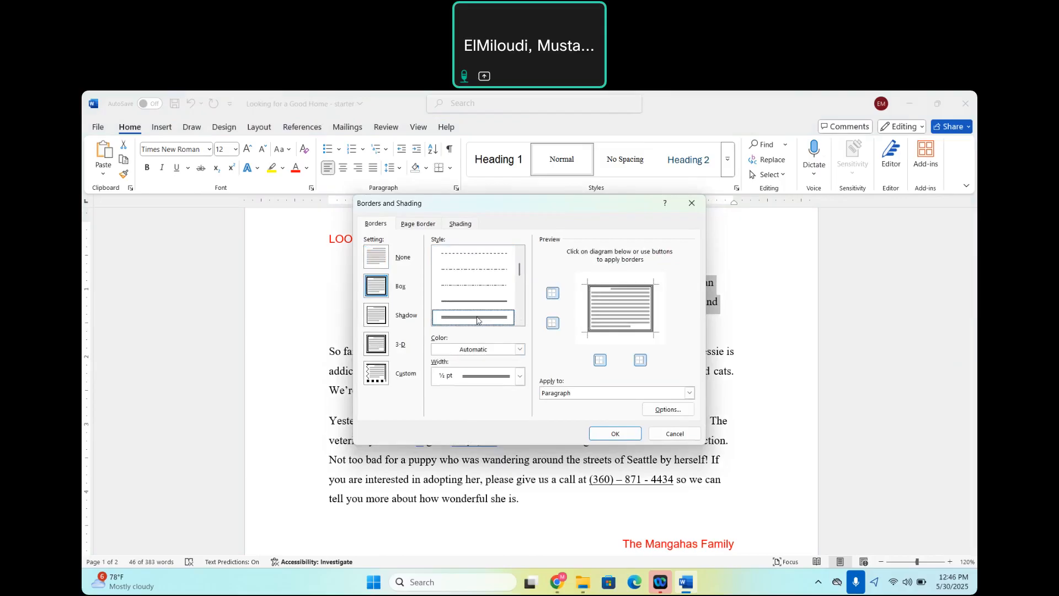
Set the first paragraph's border width to 1 ½ pt, keep its colour automatic, and apply the border.
{"action": "left_click", "coordinate": [521, 350]}
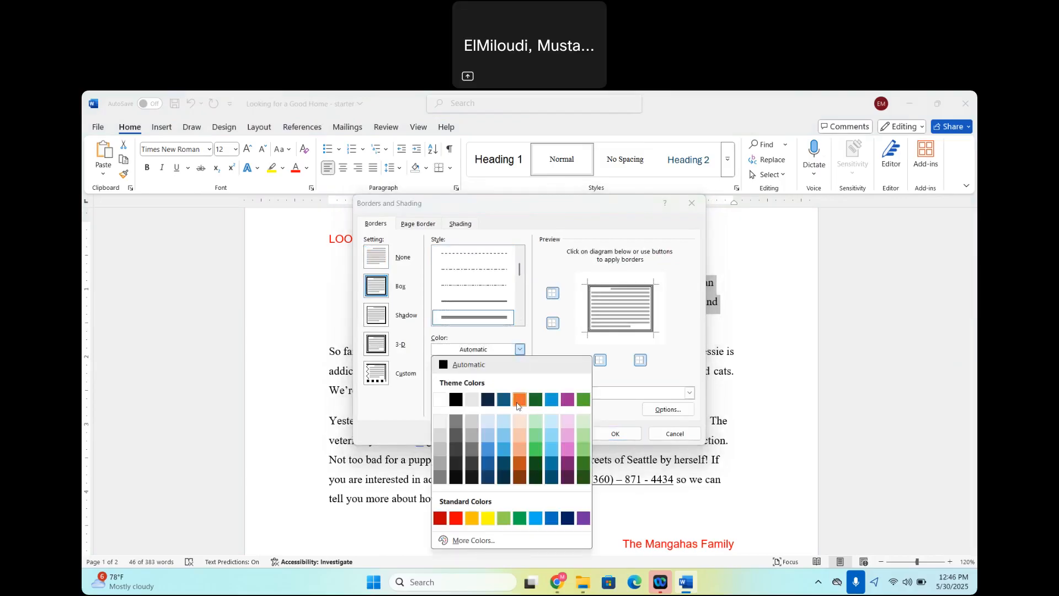
{"action": "left_click", "coordinate": [535, 341]}
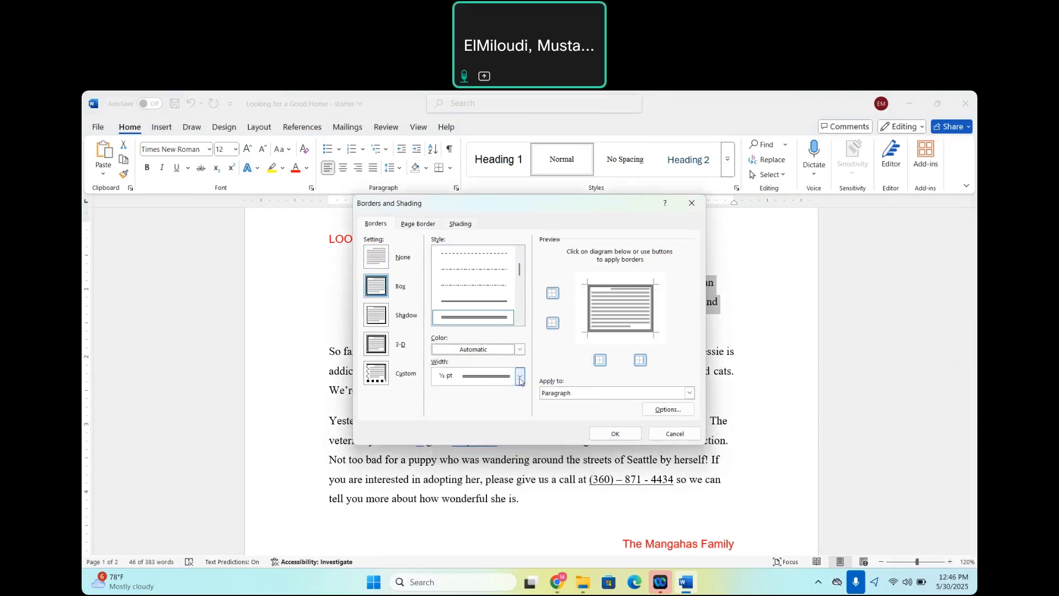
{"action": "left_click", "coordinate": [520, 379]}
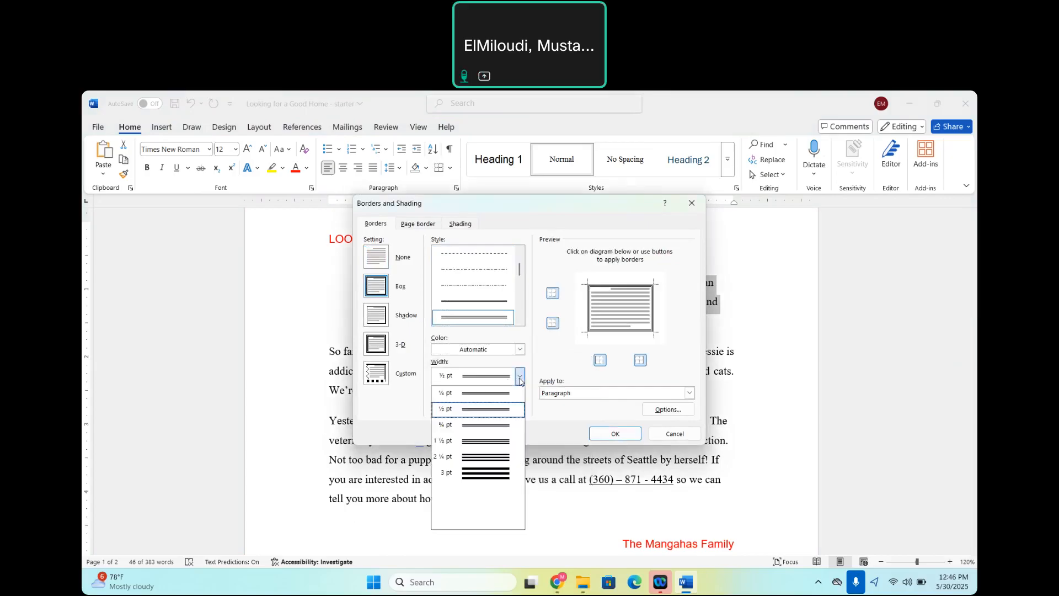
{"action": "left_click", "coordinate": [494, 442]}
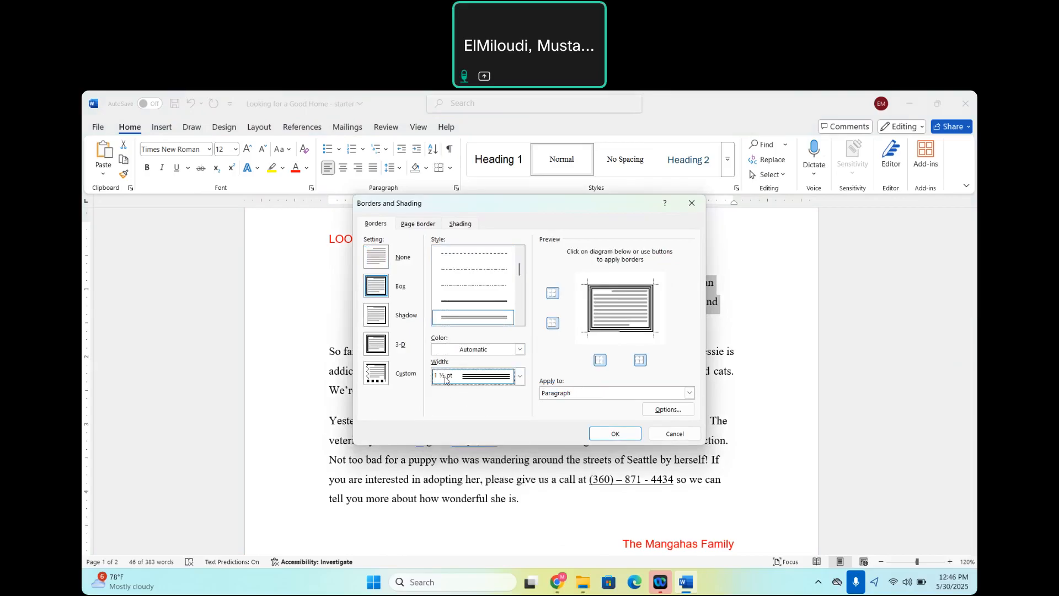
{"action": "left_click", "coordinate": [626, 439]}
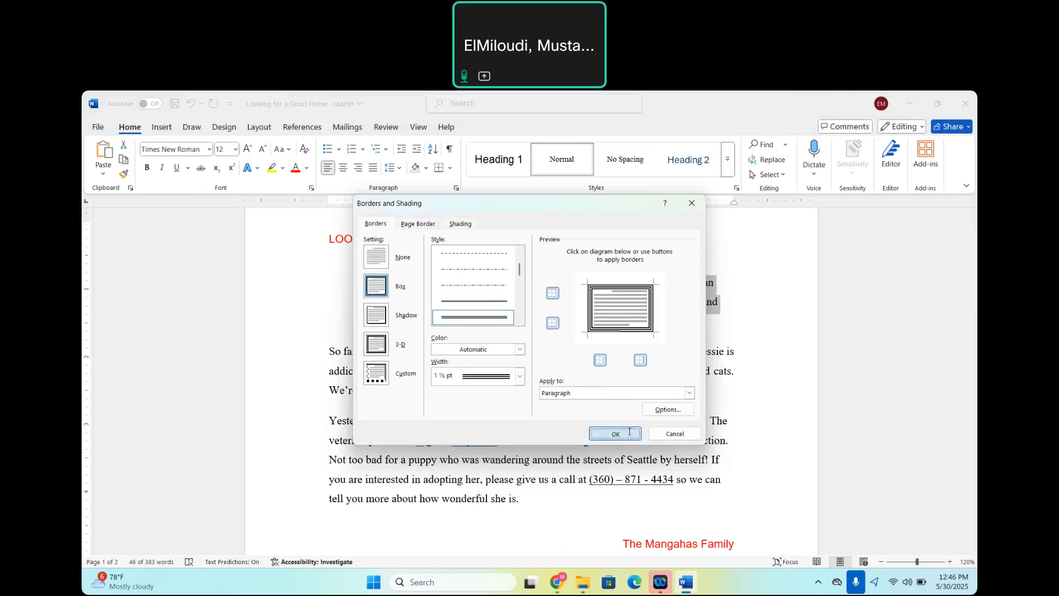
{"action": "left_click", "coordinate": [766, 357]}
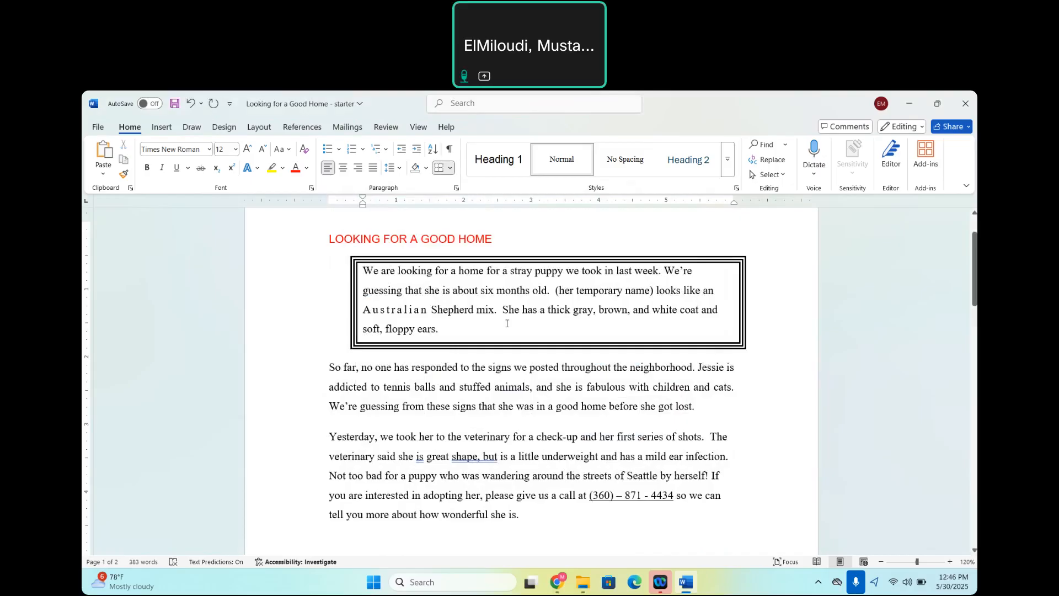
Highlight the phone number in the letter's last paragraph in yellow.
{"action": "scroll", "coordinate": [478, 358], "scroll_direction": "down", "scroll_amount": 15}
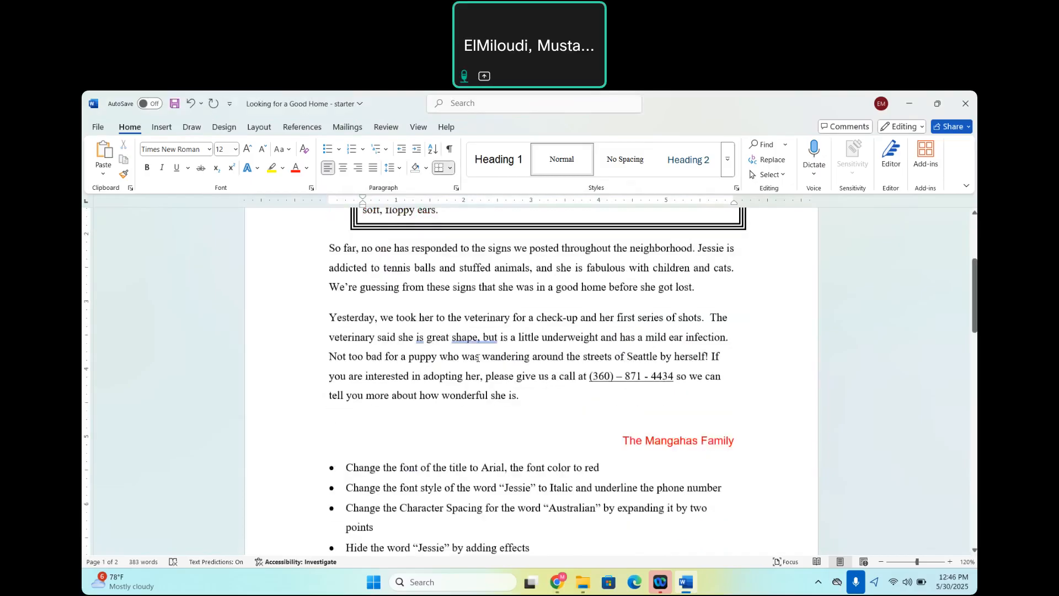
{"action": "scroll", "coordinate": [478, 358], "scroll_direction": "down", "scroll_amount": 3}
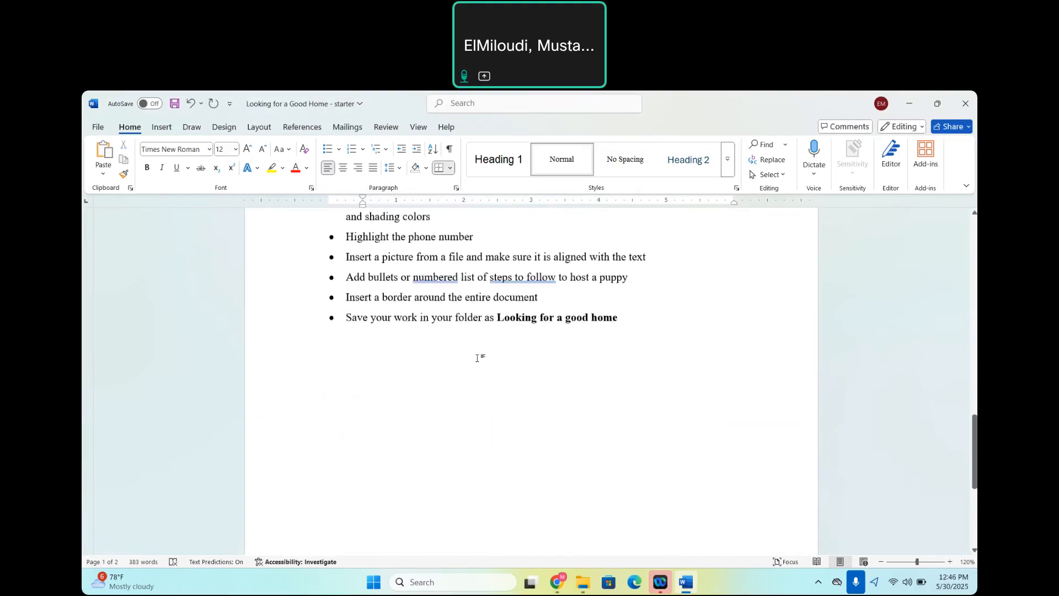
{"action": "right_click", "coordinate": [477, 358]}
{"action": "left_click", "coordinate": [375, 379]}
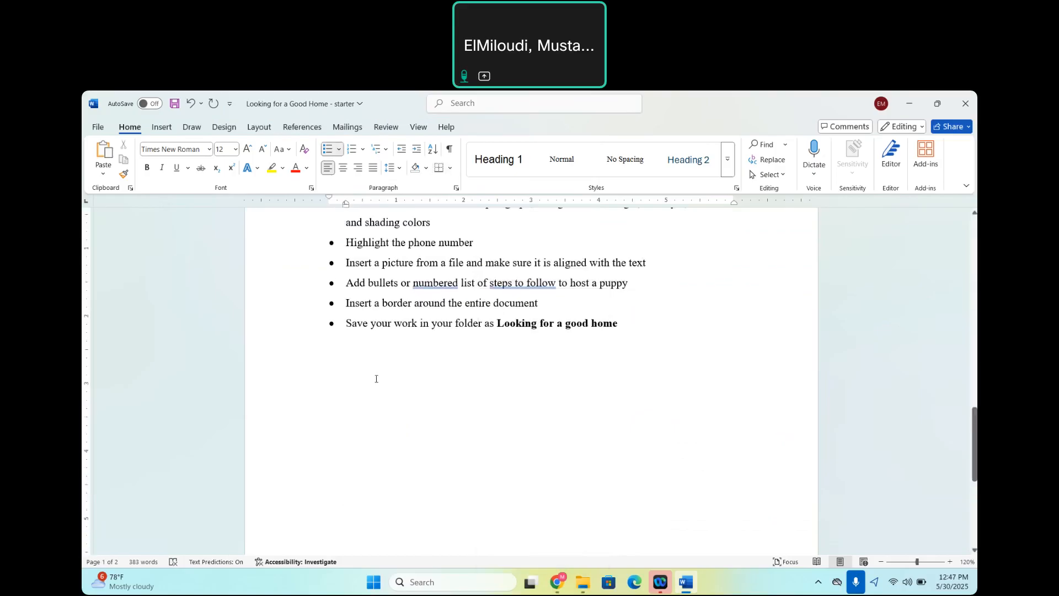
{"action": "scroll", "coordinate": [375, 380], "scroll_direction": "up", "scroll_amount": 3}
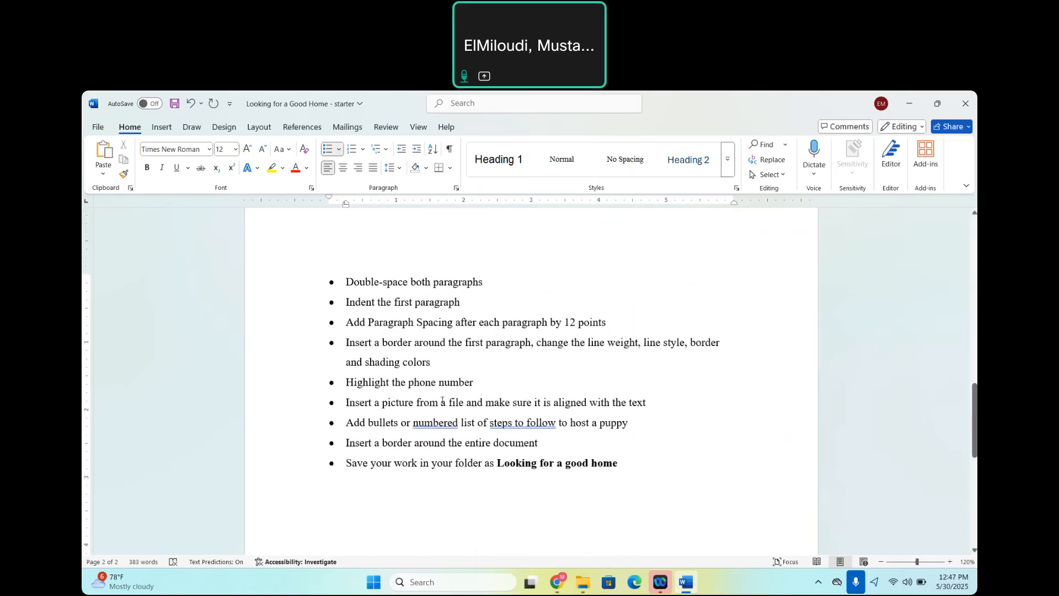
{"action": "scroll", "coordinate": [442, 401], "scroll_direction": "up", "scroll_amount": 8}
{"action": "scroll", "coordinate": [442, 401], "scroll_direction": "up", "scroll_amount": 4}
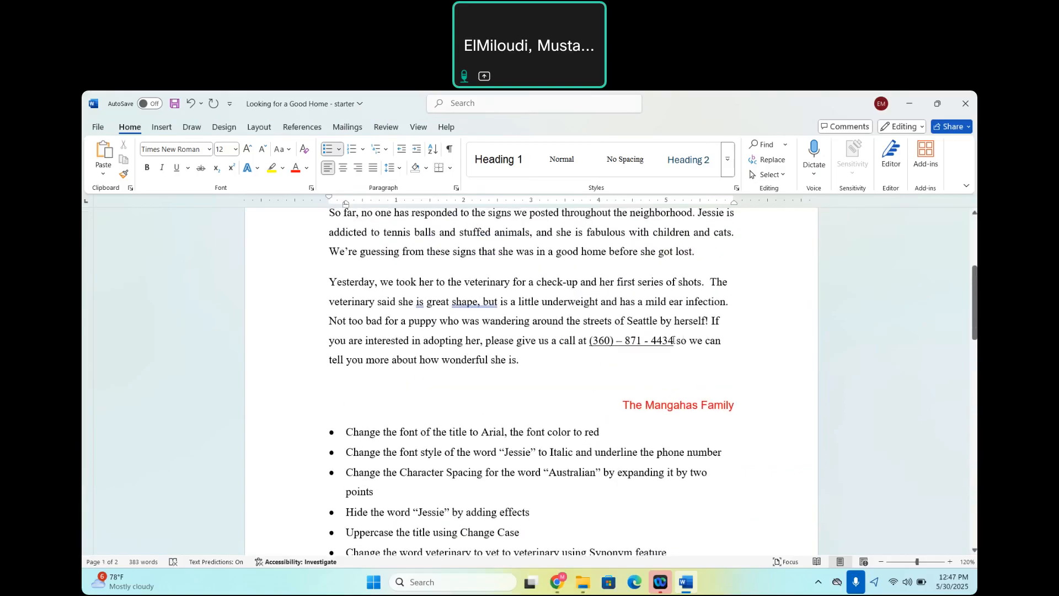
{"action": "left_click_drag", "start_coordinate": [674, 340], "coordinate": [589, 345]}
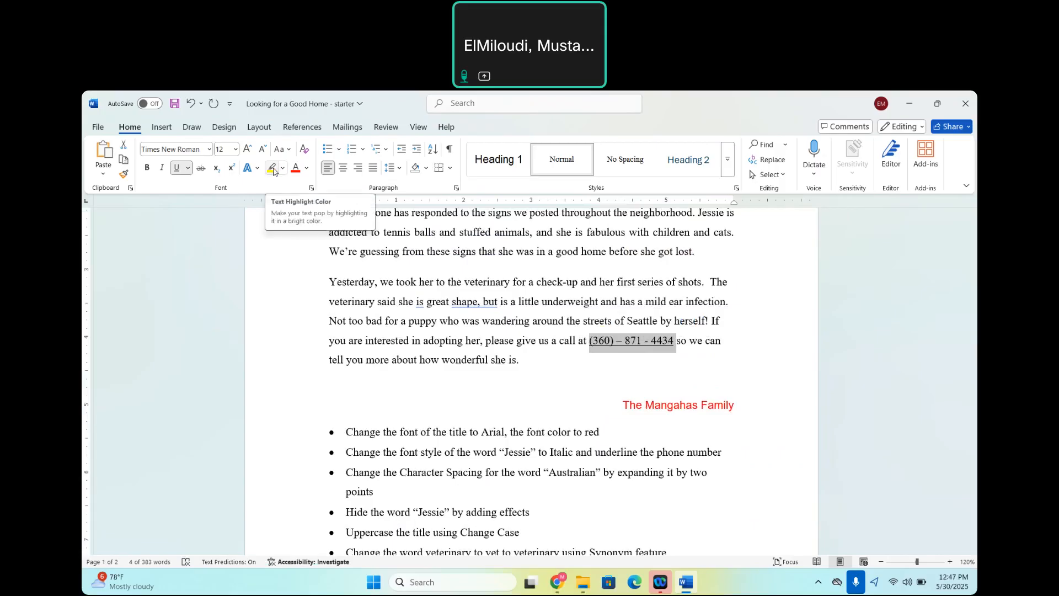
{"action": "left_click", "coordinate": [271, 169]}
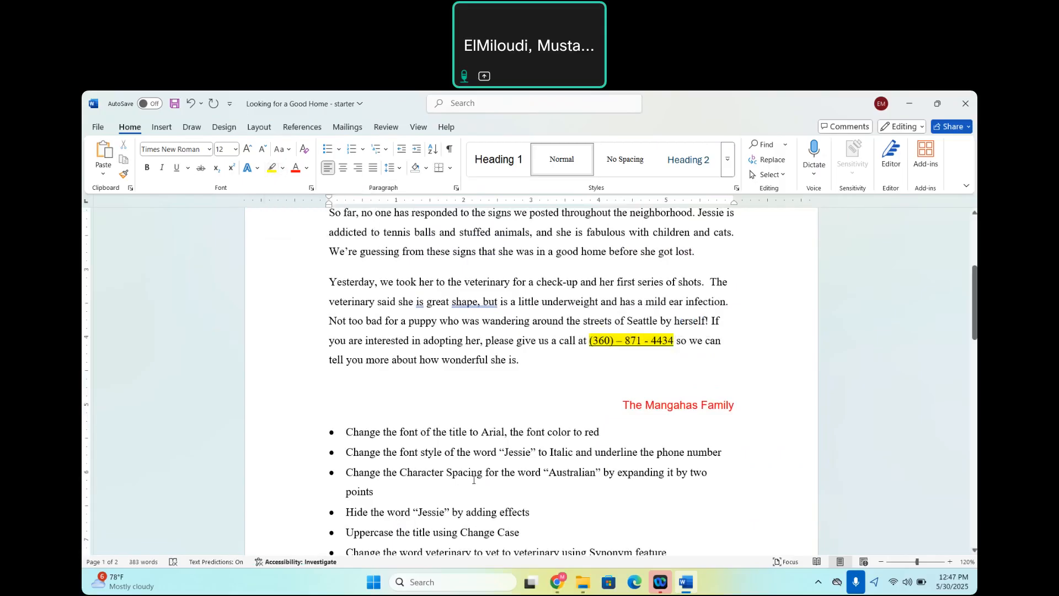
Place the cursor after "stuffed animals," in the letter's second paragraph and start inserting a picture from a file on this computer.
{"action": "scroll", "coordinate": [473, 480], "scroll_direction": "down", "scroll_amount": 10}
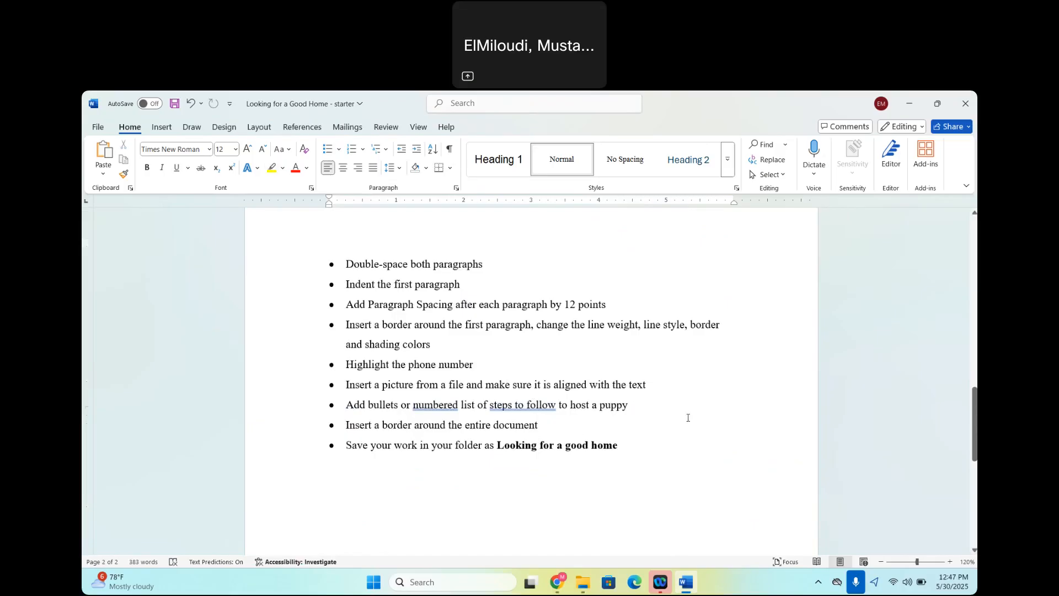
{"action": "scroll", "coordinate": [688, 418], "scroll_direction": "up", "scroll_amount": 12}
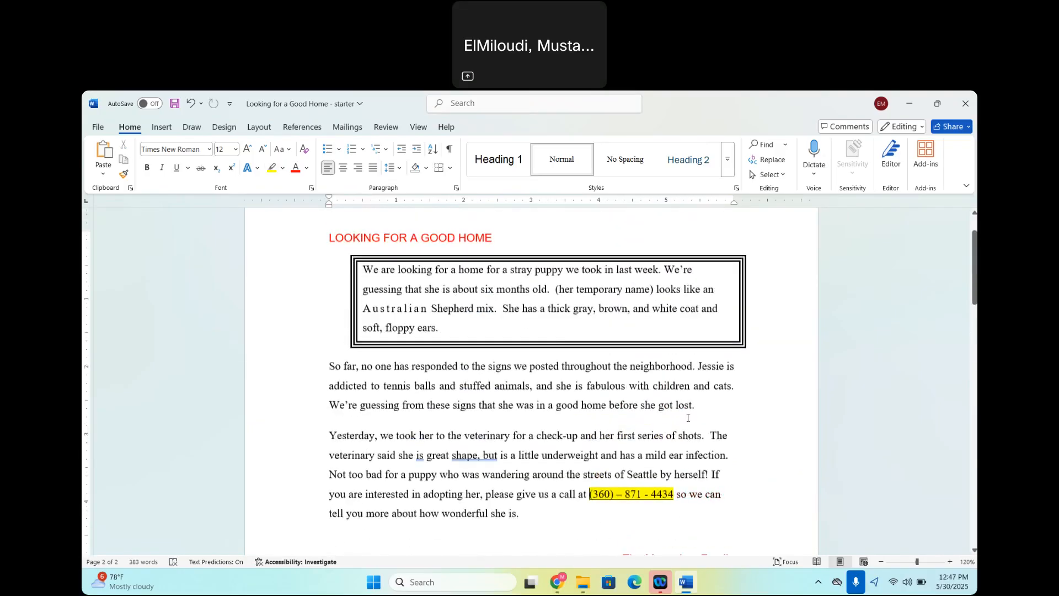
{"action": "scroll", "coordinate": [688, 417], "scroll_direction": "up", "scroll_amount": 2}
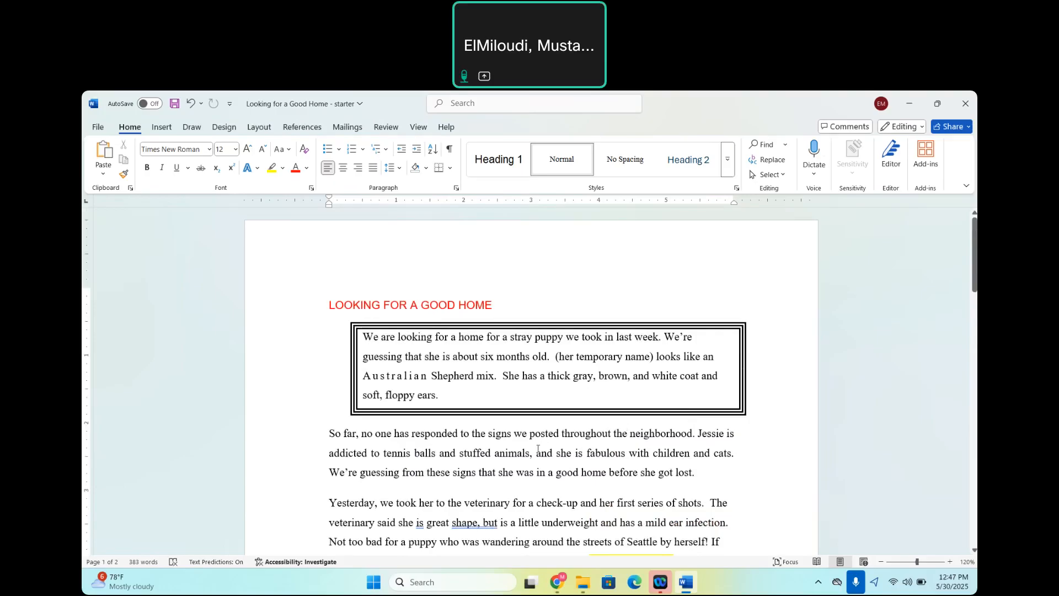
{"action": "left_click", "coordinate": [538, 449]}
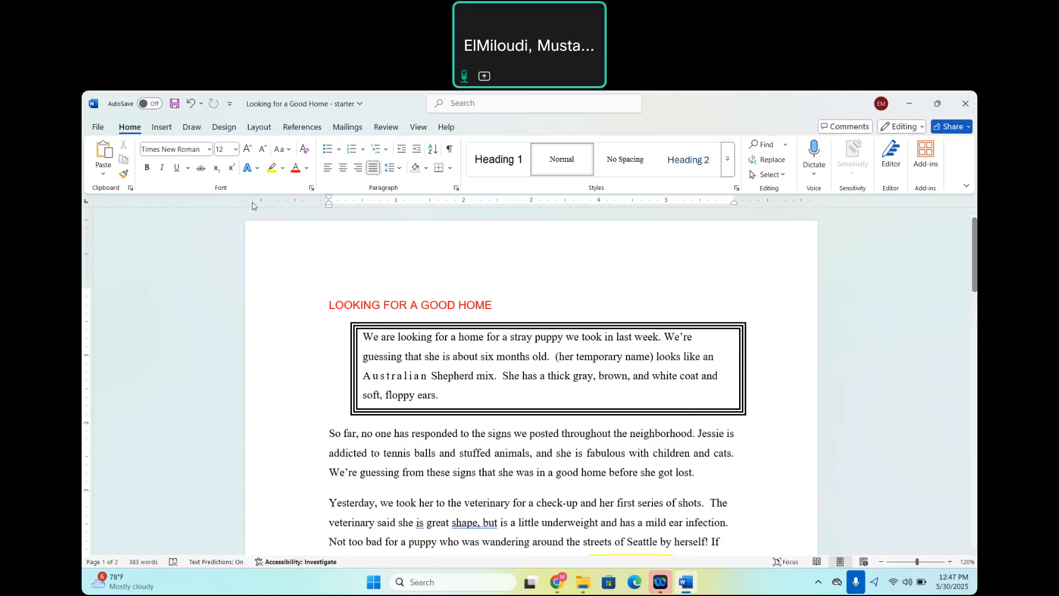
{"action": "left_click", "coordinate": [168, 128]}
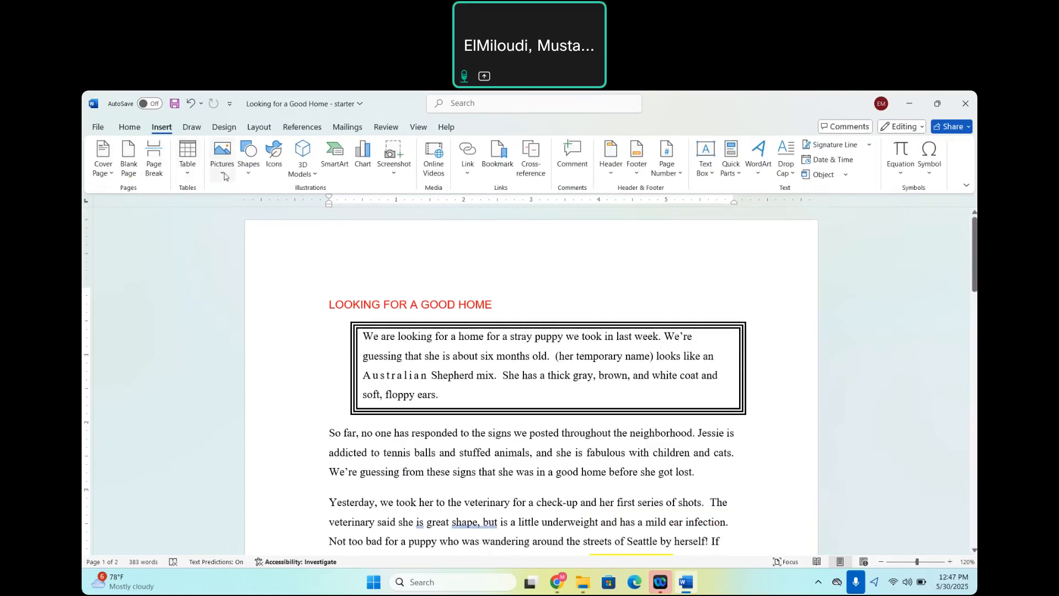
{"action": "left_click", "coordinate": [224, 176]}
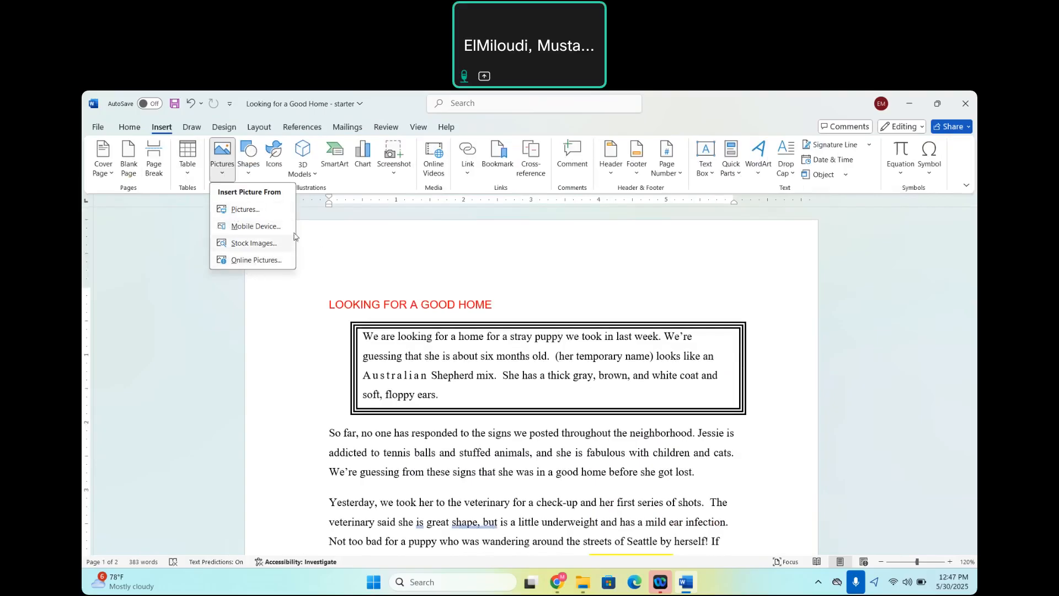
{"action": "left_click", "coordinate": [246, 209]}
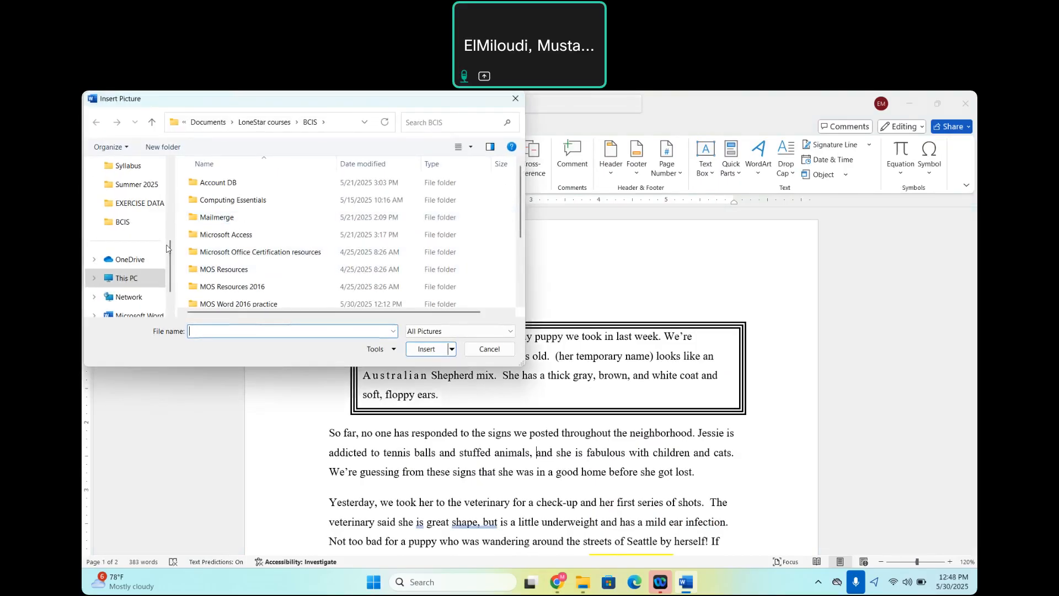
Insert the "Stray puppy" picture from the MS Word folder within BCIS > MS Office Applications Practice.
{"action": "left_click", "coordinate": [124, 222]}
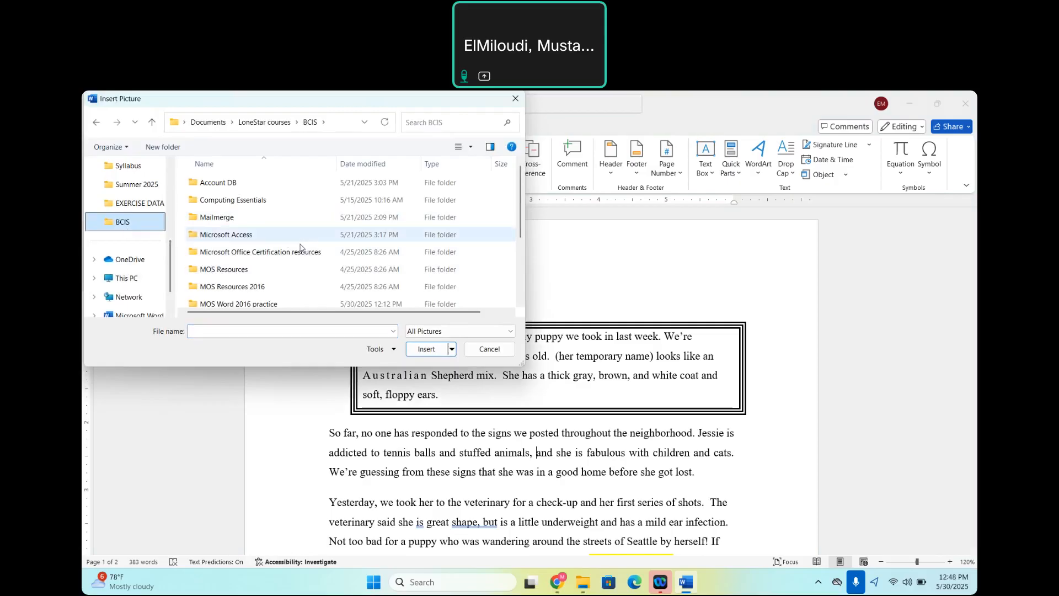
{"action": "scroll", "coordinate": [301, 247], "scroll_direction": "down", "scroll_amount": 2}
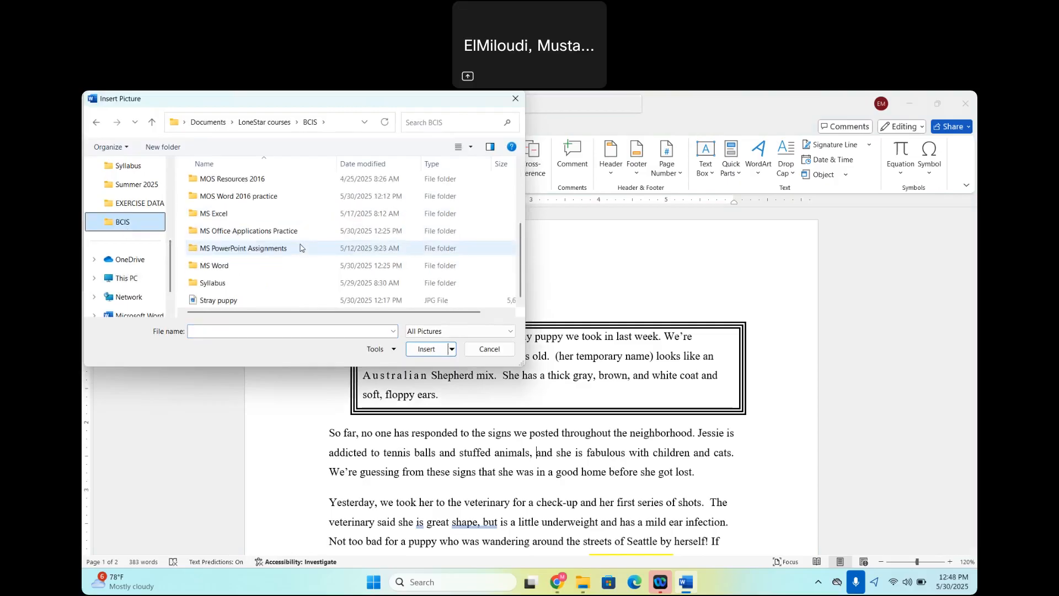
{"action": "double_click", "coordinate": [237, 232]}
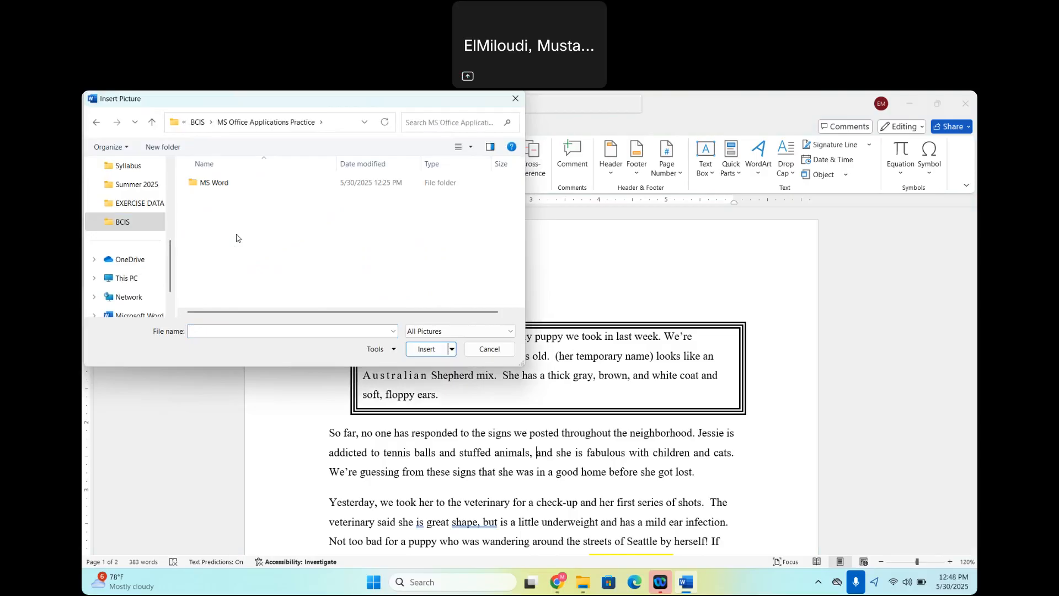
{"action": "double_click", "coordinate": [215, 184]}
{"action": "left_click", "coordinate": [215, 197]}
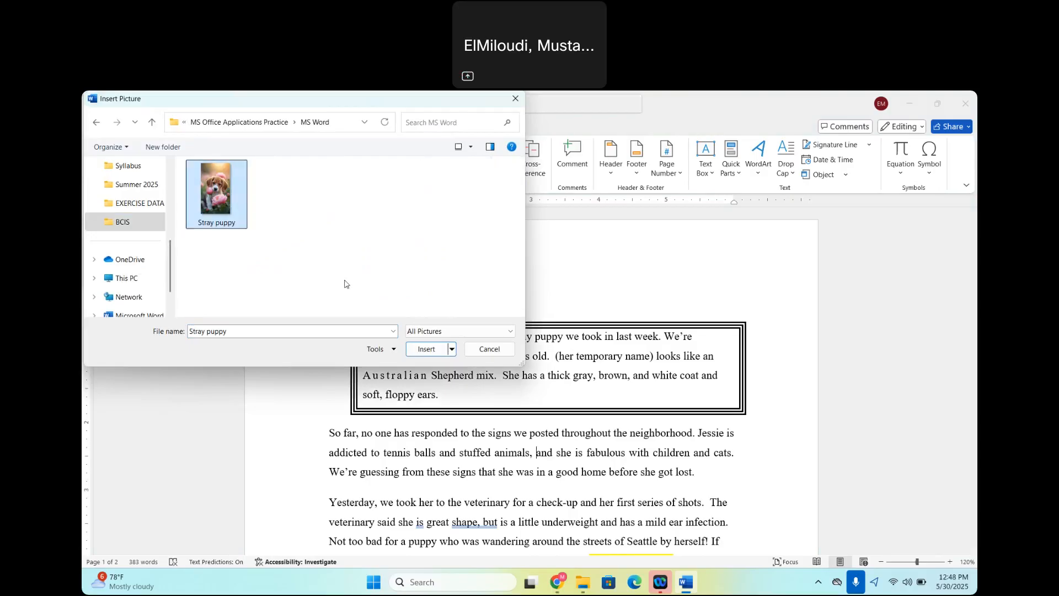
{"action": "left_click", "coordinate": [425, 349]}
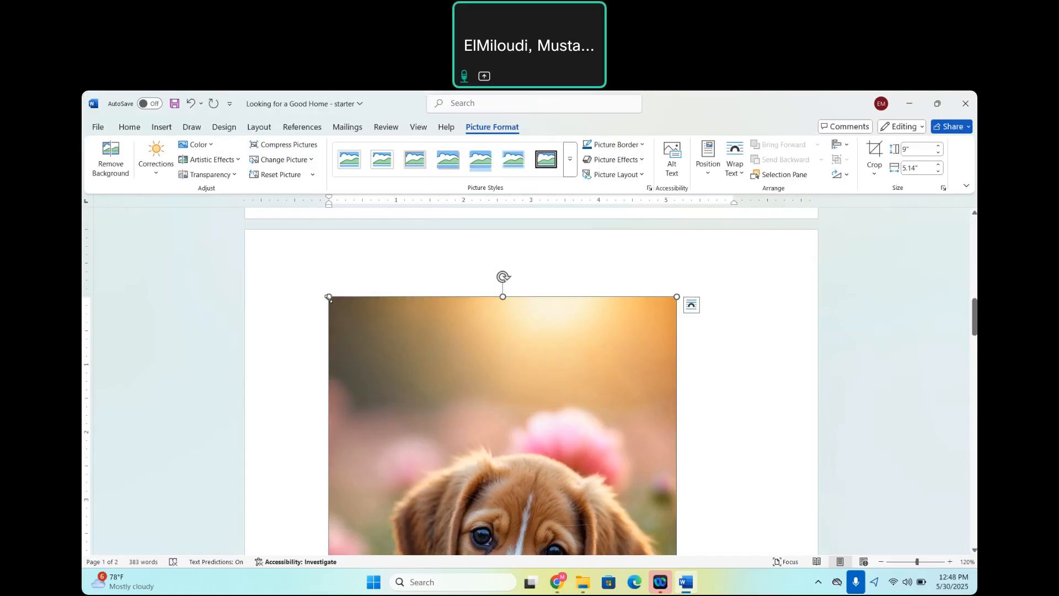
Shrink the puppy picture to about 2.37" high by 1.36" wide and move it to the start of the "So far" paragraph.
{"action": "left_click_drag", "start_coordinate": [329, 298], "coordinate": [670, 592]}
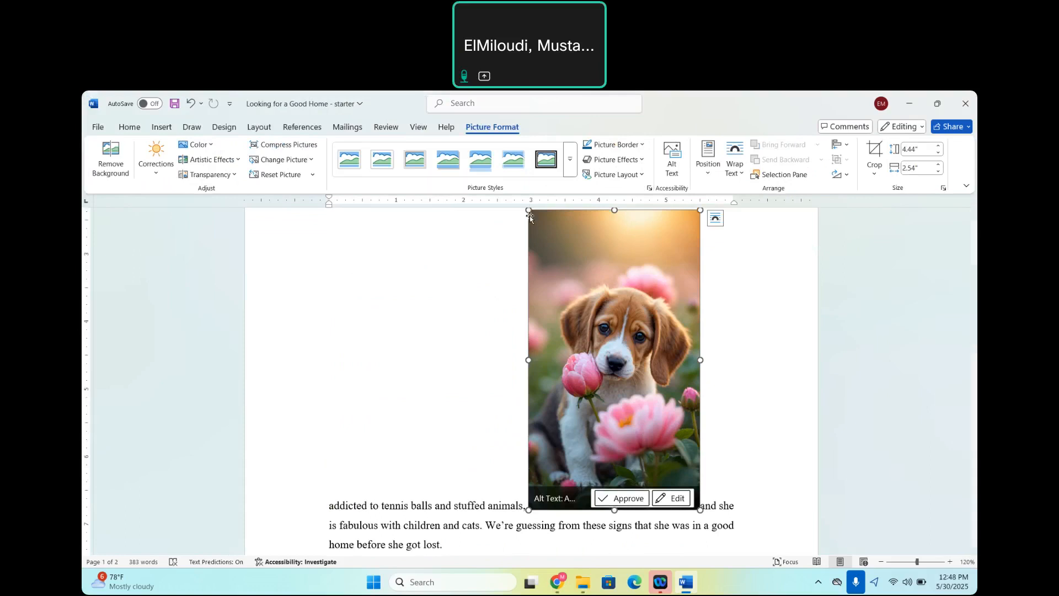
{"action": "left_click_drag", "start_coordinate": [529, 209], "coordinate": [635, 358]}
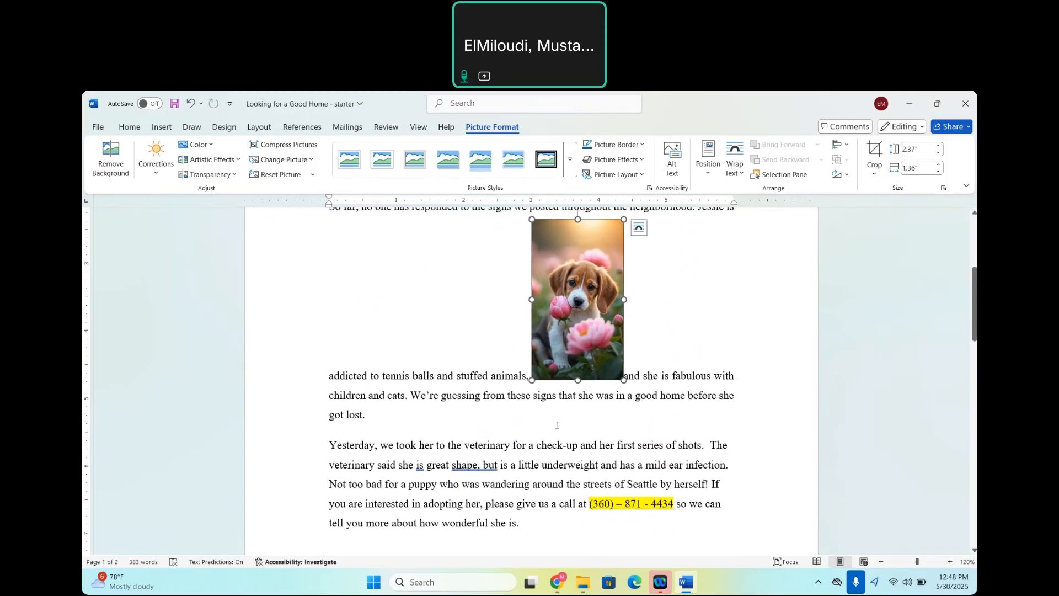
{"action": "scroll", "coordinate": [556, 425], "scroll_direction": "up", "scroll_amount": 5}
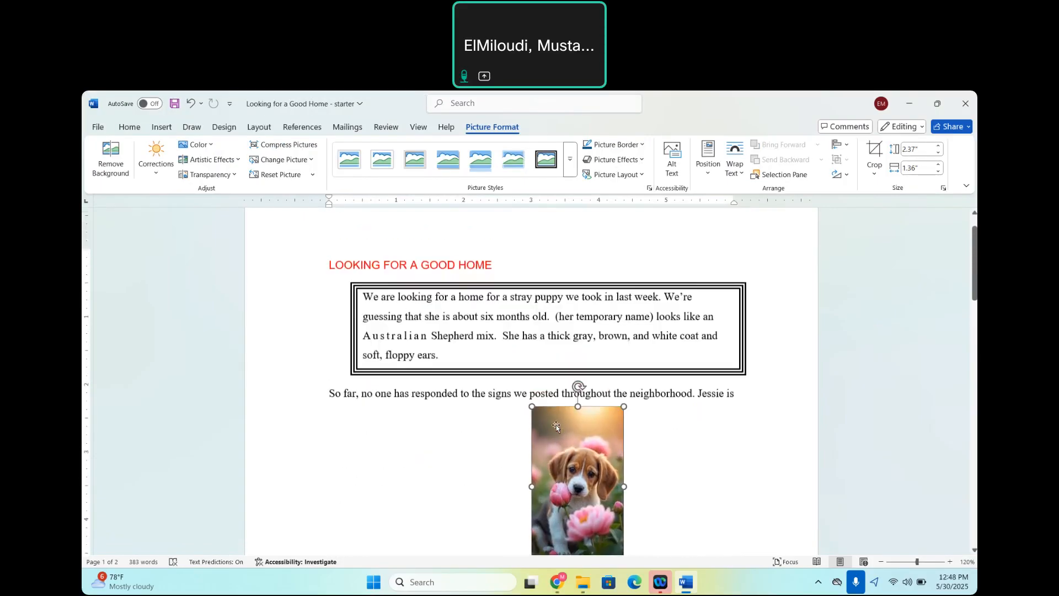
{"action": "left_click_drag", "start_coordinate": [566, 440], "coordinate": [326, 395]}
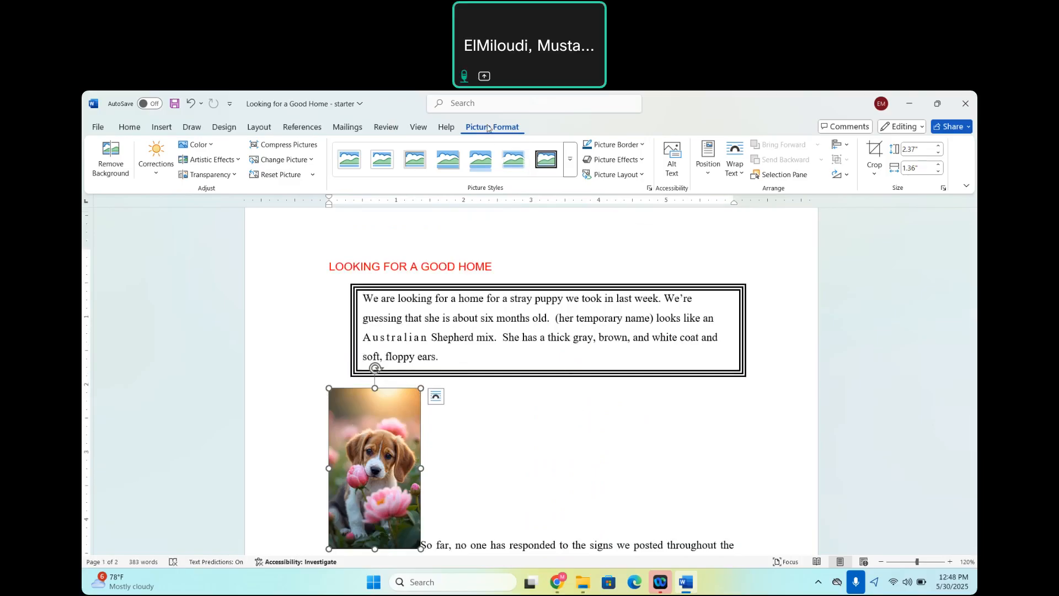
Position the puppy picture in Middle Left with Square Text Wrapping, and move it up level with the start of the "So far" paragraph.
{"action": "left_click", "coordinate": [709, 175]}
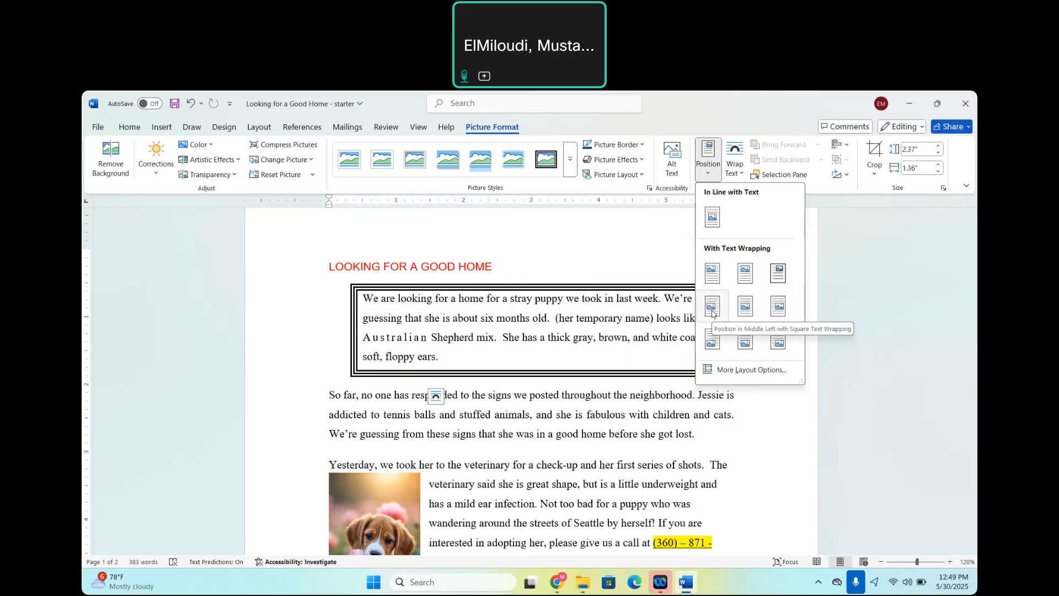
{"action": "left_click", "coordinate": [712, 313]}
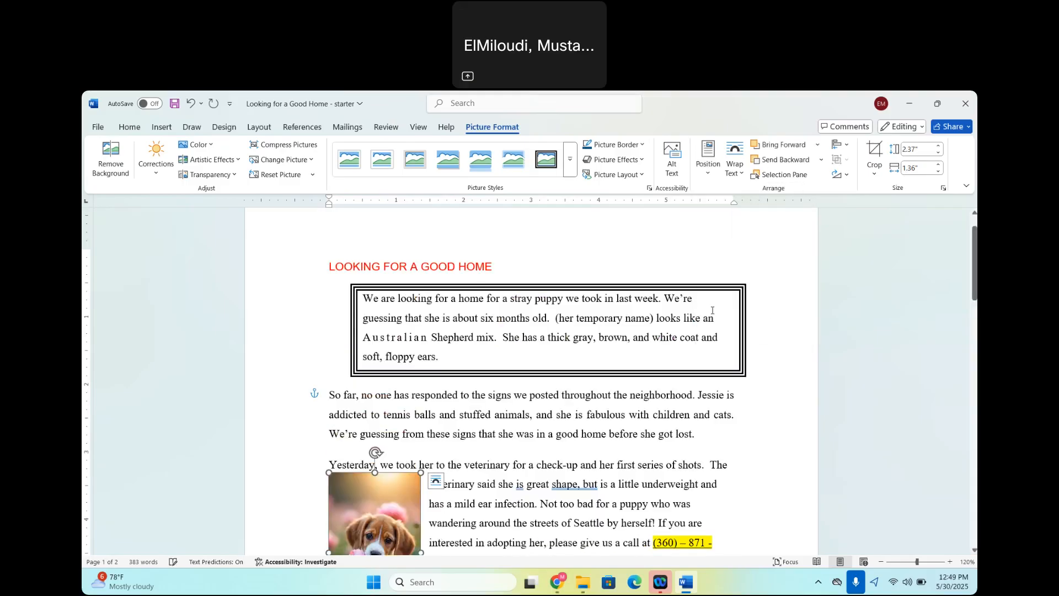
{"action": "left_click_drag", "start_coordinate": [358, 512], "coordinate": [361, 416]}
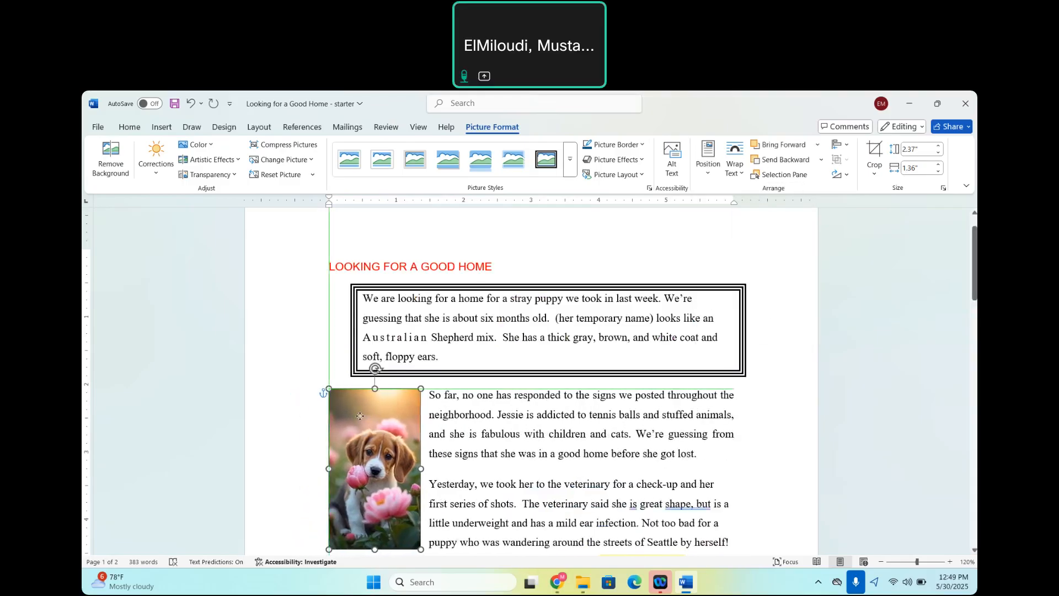
Widen the puppy picture to about 1.98" without changing its height, and deselect it.
{"action": "left_click_drag", "start_coordinate": [421, 469], "coordinate": [464, 469]}
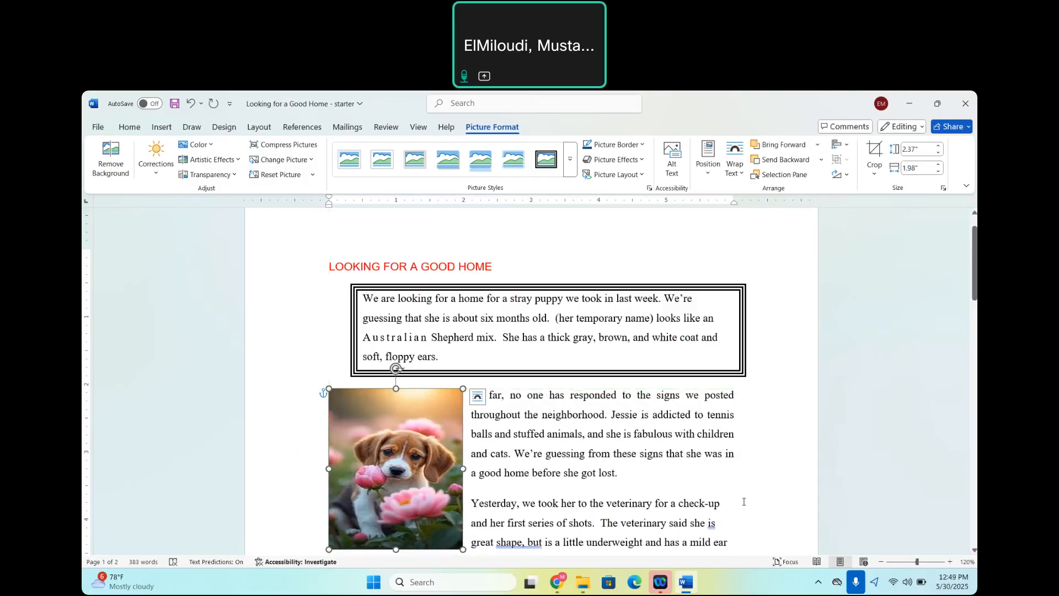
{"action": "left_click", "coordinate": [744, 502]}
Check how the letter's text wraps around the picture and read the remaining tasks on page 2.
{"action": "scroll", "coordinate": [744, 502], "scroll_direction": "down", "scroll_amount": 3}
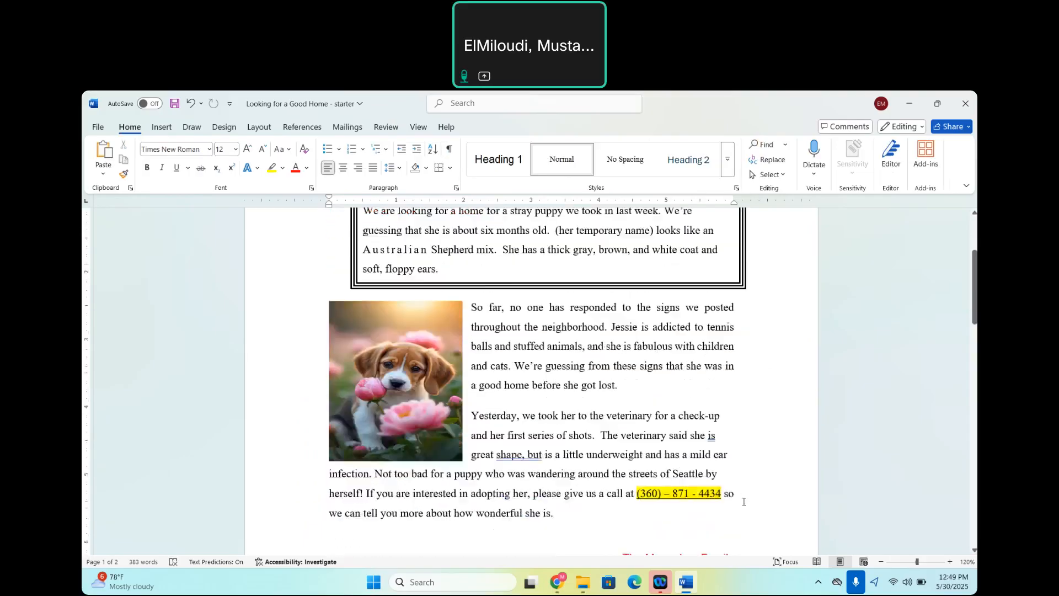
{"action": "scroll", "coordinate": [743, 502], "scroll_direction": "down", "scroll_amount": 2}
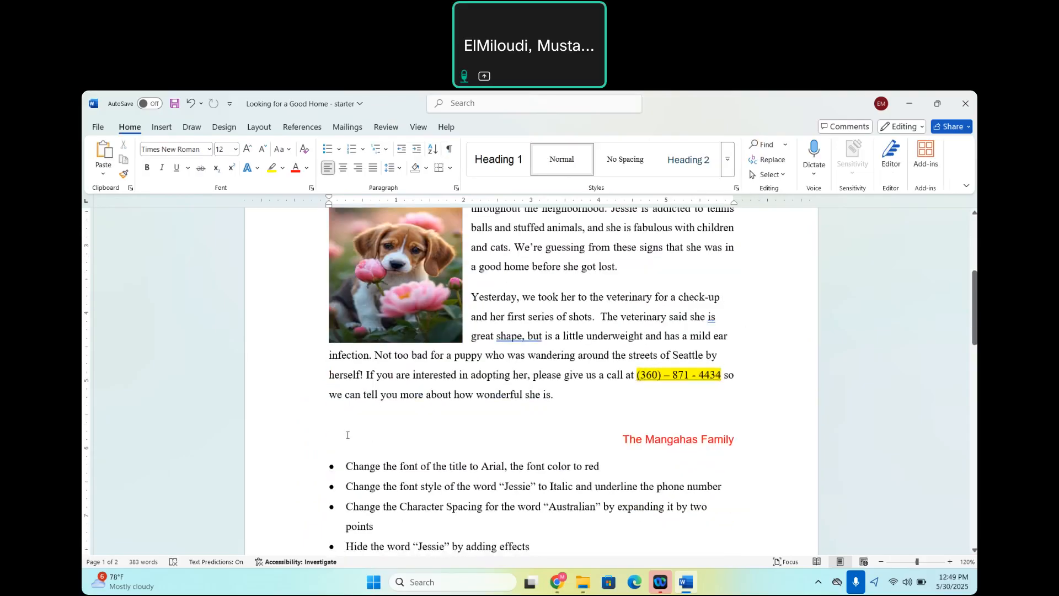
{"action": "scroll", "coordinate": [607, 419], "scroll_direction": "up", "scroll_amount": 4}
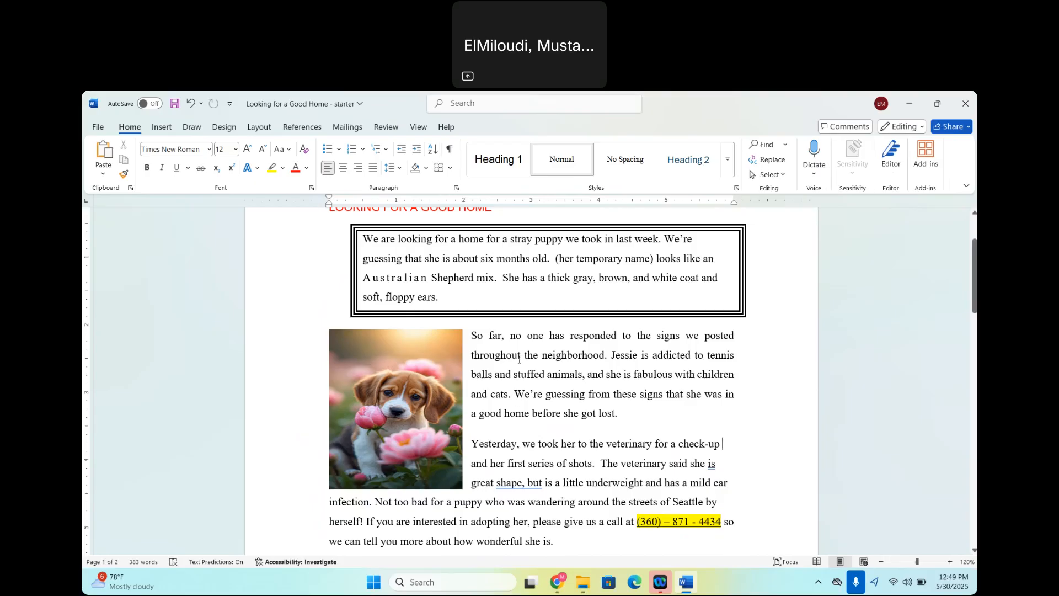
{"action": "scroll", "coordinate": [510, 404], "scroll_direction": "down", "scroll_amount": 12}
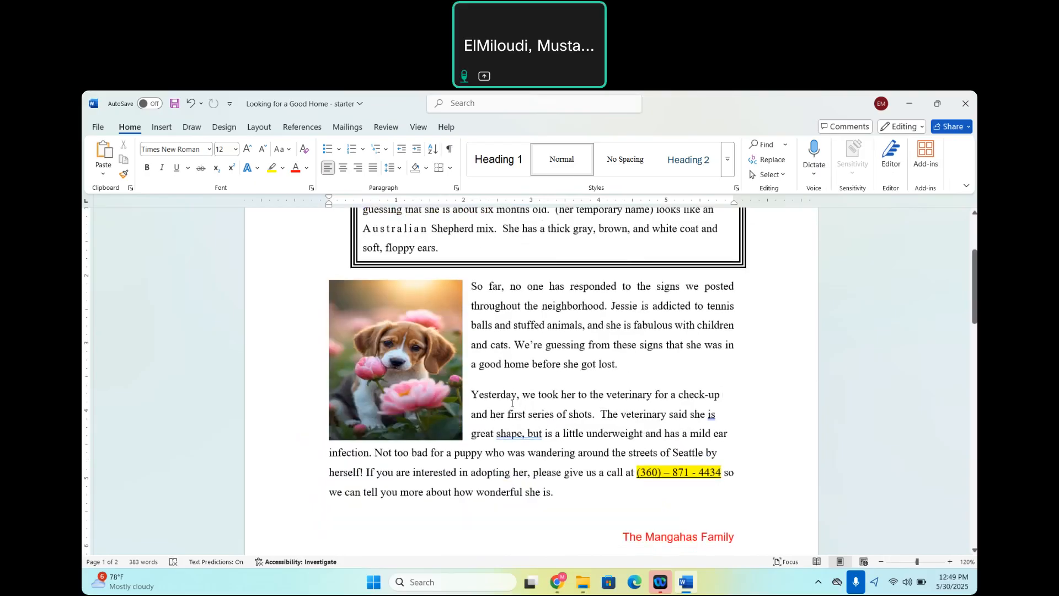
{"action": "scroll", "coordinate": [512, 403], "scroll_direction": "down", "scroll_amount": 10}
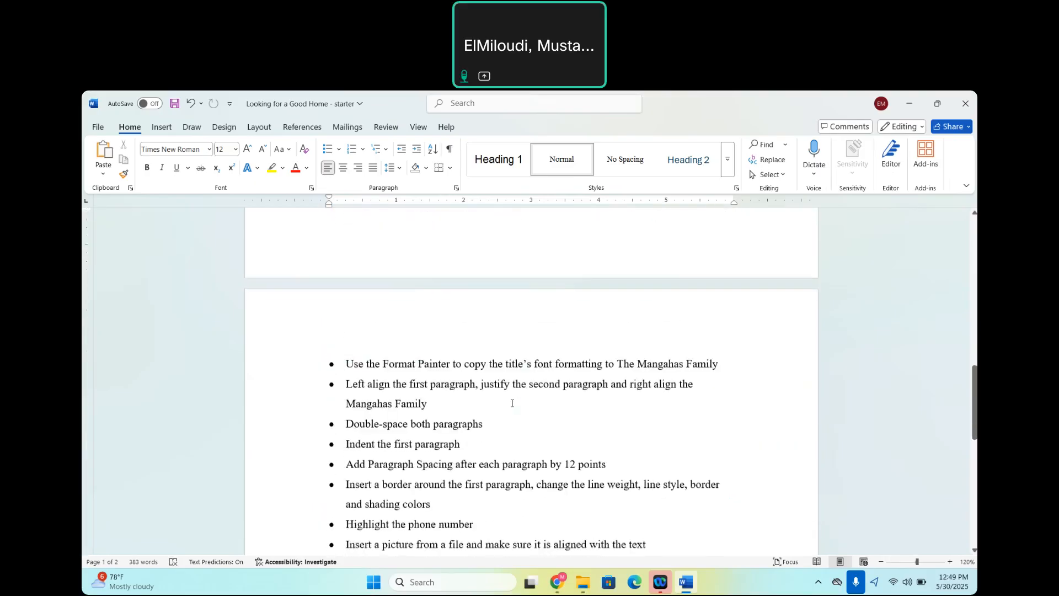
{"action": "scroll", "coordinate": [512, 403], "scroll_direction": "down", "scroll_amount": 1}
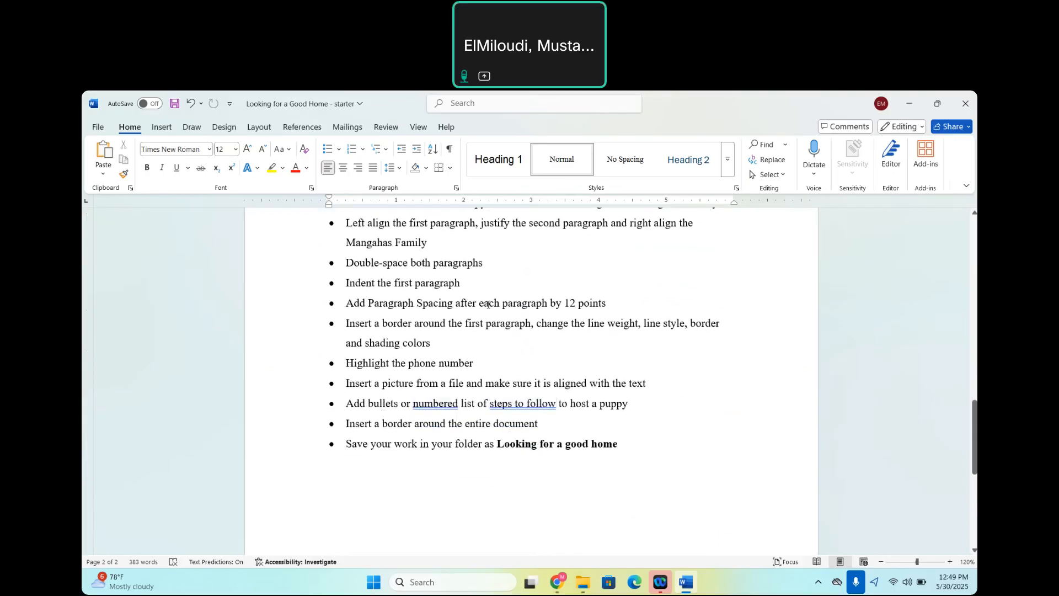
Add the line "To successfully host a puppy, follow theses steps:" below the letter's last paragraph, followed by a new empty line.
{"action": "scroll", "coordinate": [488, 304], "scroll_direction": "up", "scroll_amount": 10}
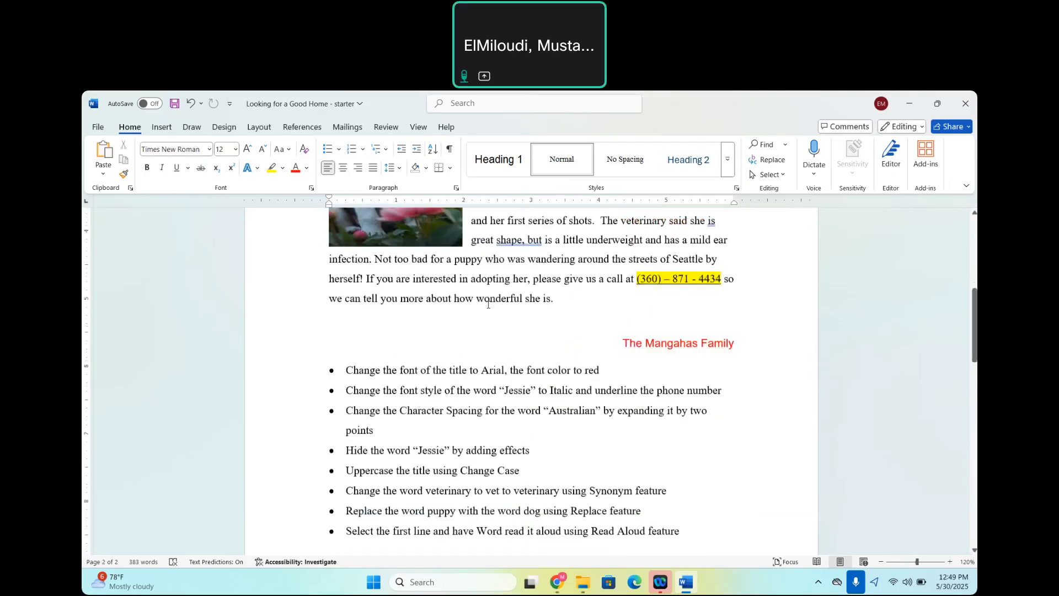
{"action": "scroll", "coordinate": [487, 304], "scroll_direction": "up", "scroll_amount": 2}
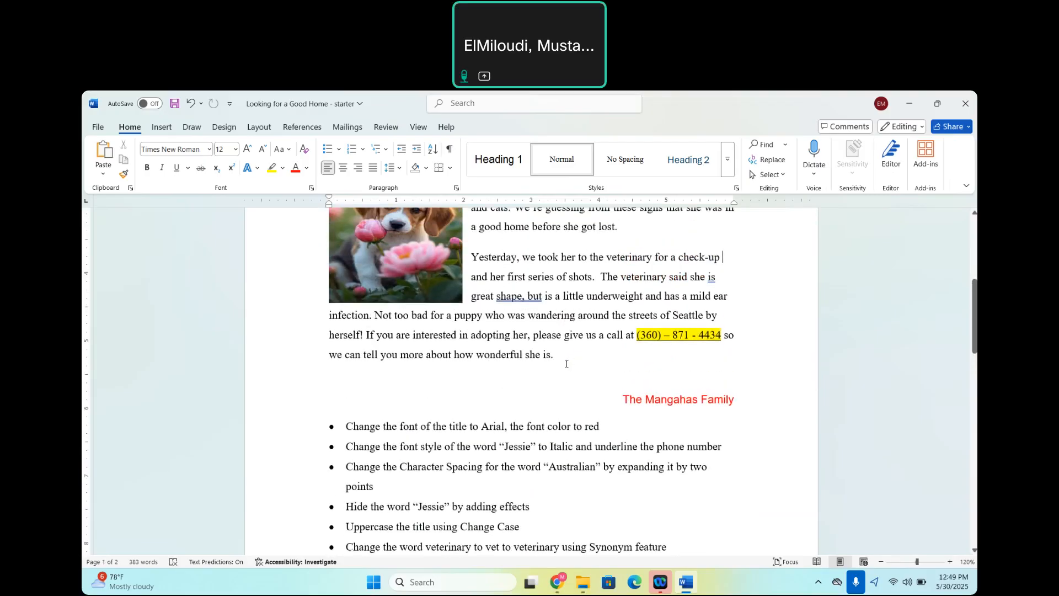
{"action": "key", "text": "Return"}
{"action": "key", "text": "Return"}
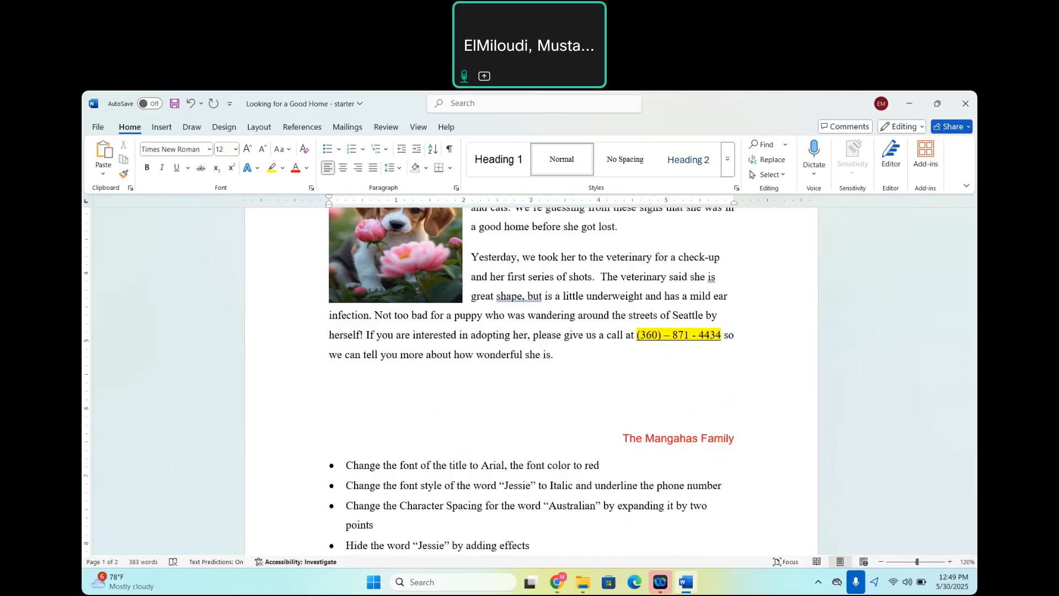
{"action": "type", "text": "To su"}
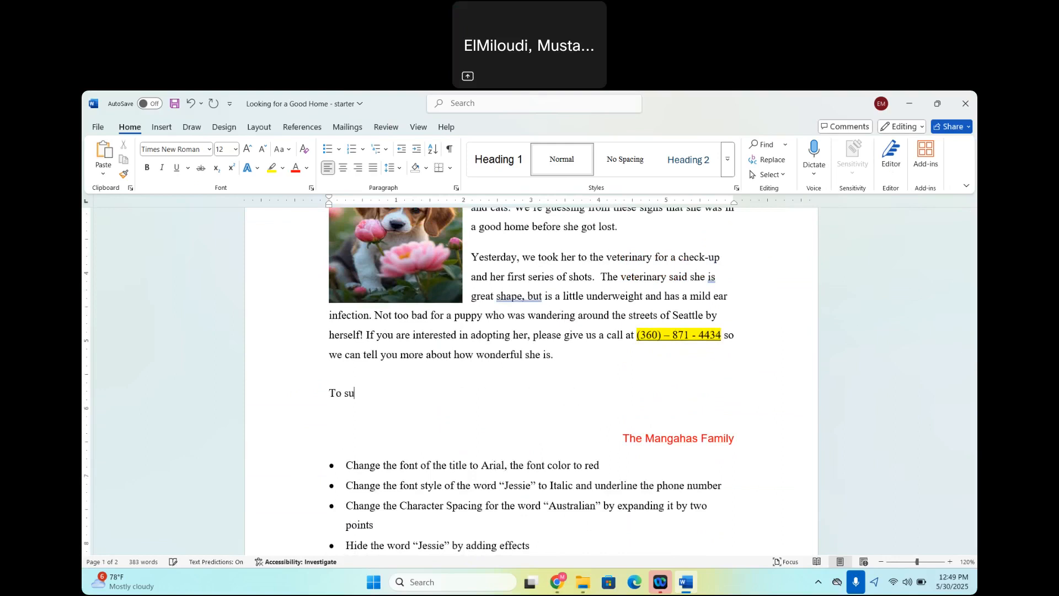
{"action": "type", "text": "ccessfully host a puppy"}
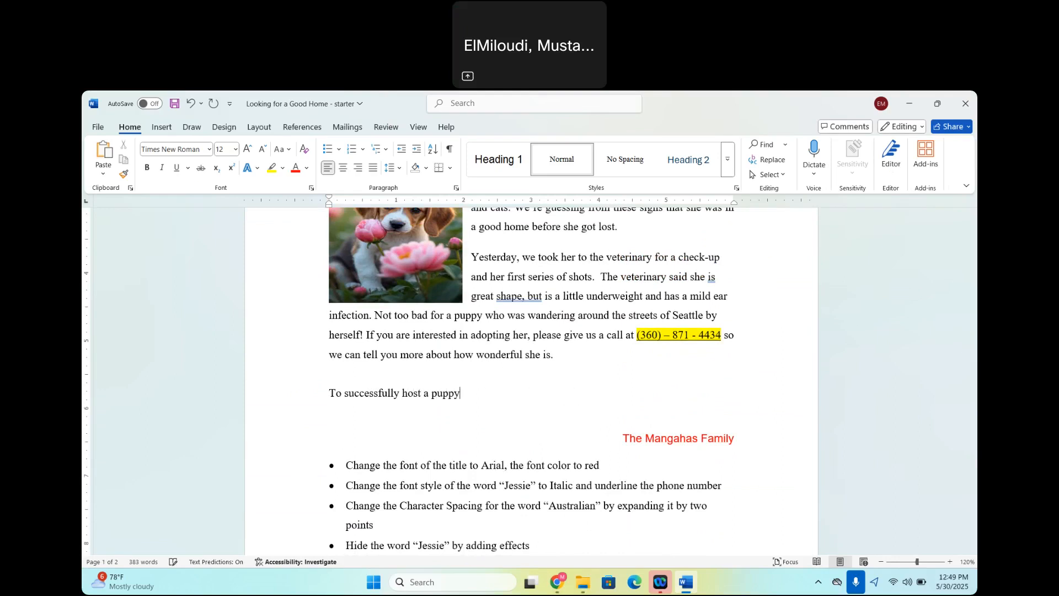
{"action": "type", "text": ", follow the"}
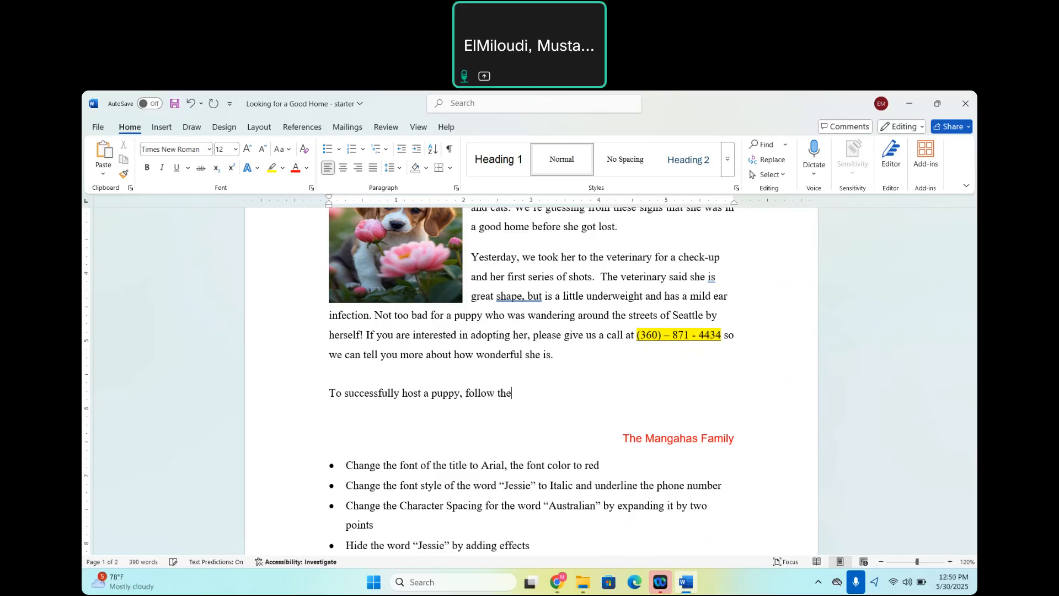
{"action": "type", "text": "ses steps:"}
{"action": "key", "text": "Return"}
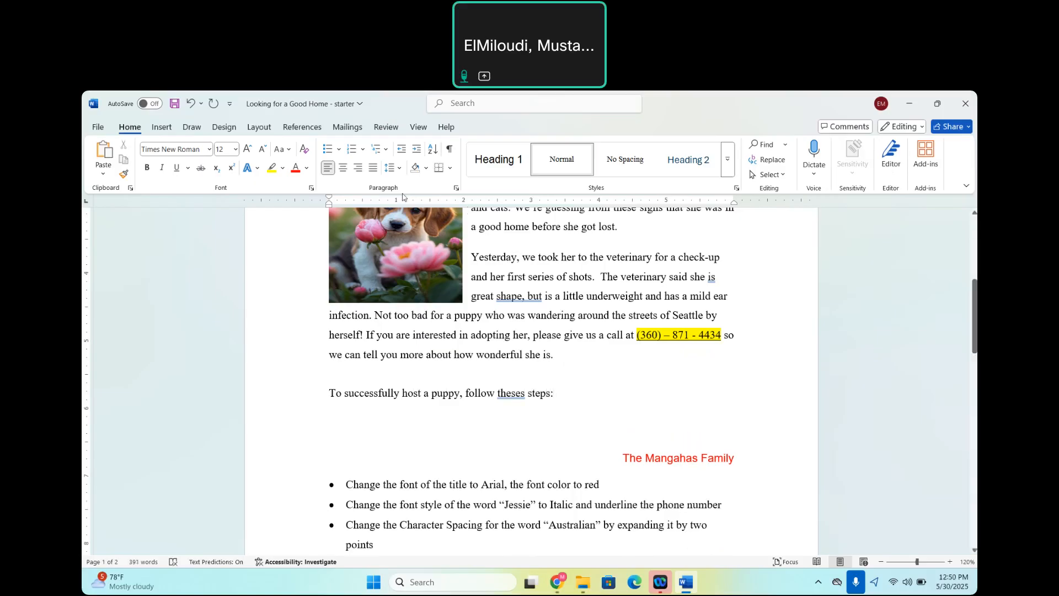
Start a bulleted list on the empty line below "follow theses steps:" using the multicoloured plus-shaped bullet.
{"action": "left_click", "coordinate": [340, 150]}
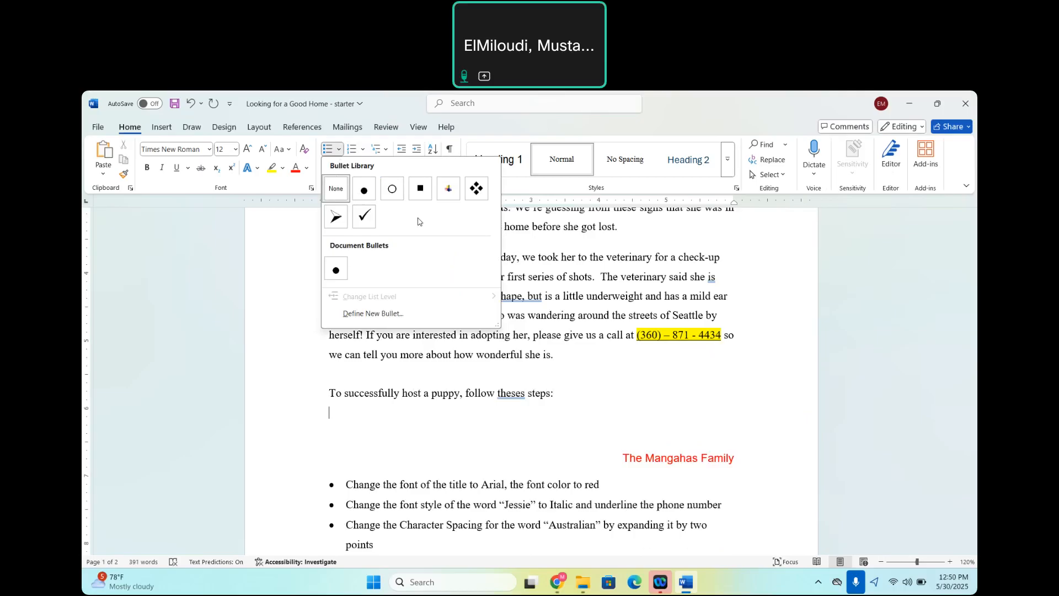
{"action": "left_click", "coordinate": [447, 191]}
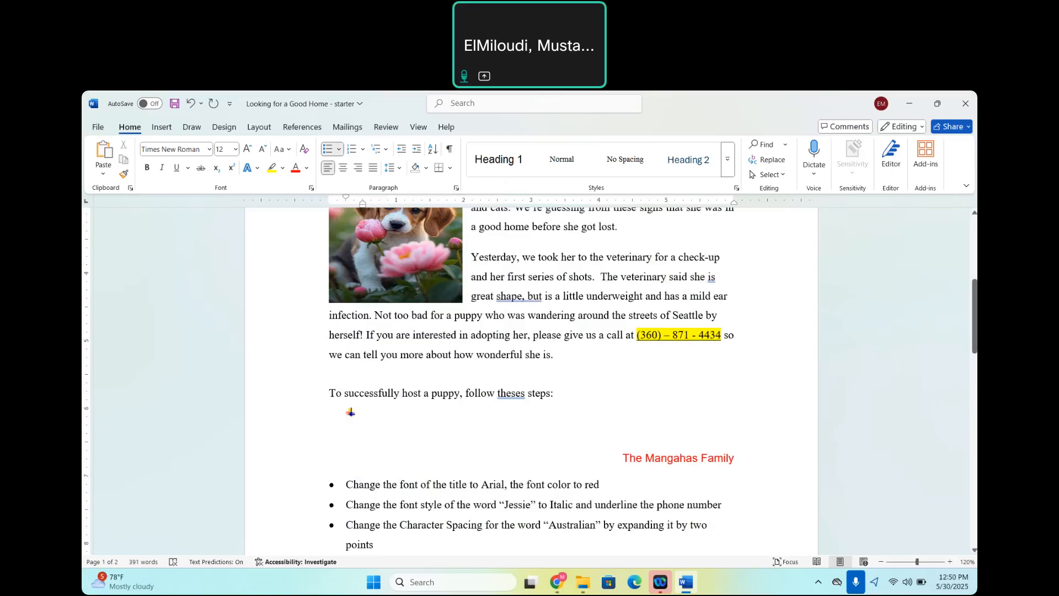
Enter "Prepare your home" and "Plan activities" as the first two bulleted puppy-hosting steps, followed by a new empty bullet.
{"action": "type", "text": "Prepare your home"}
{"action": "key", "text": "Return"}
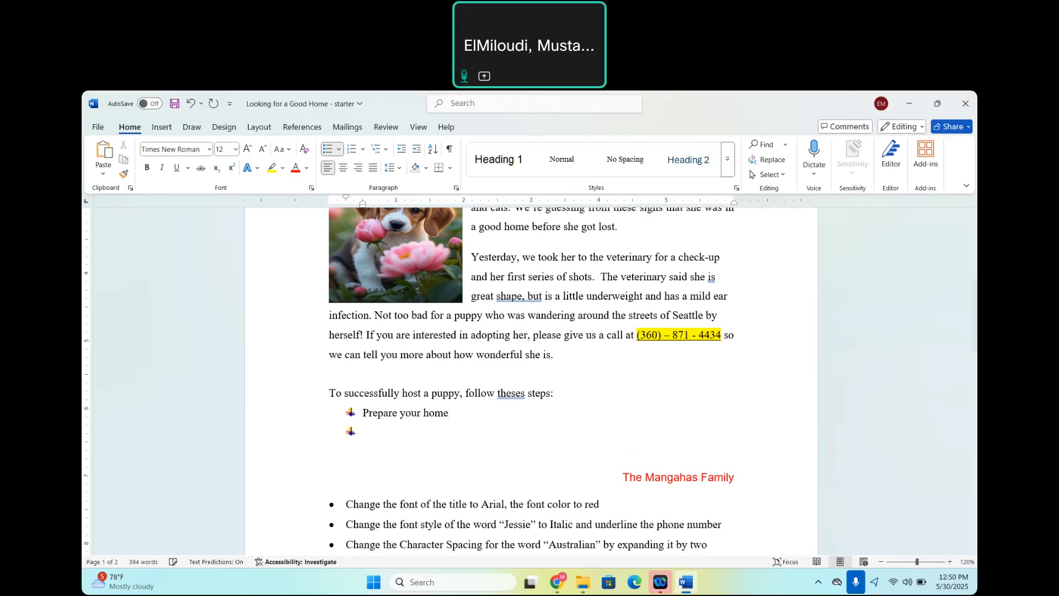
{"action": "type", "text": "Plan activities"}
{"action": "key", "text": "Return"}
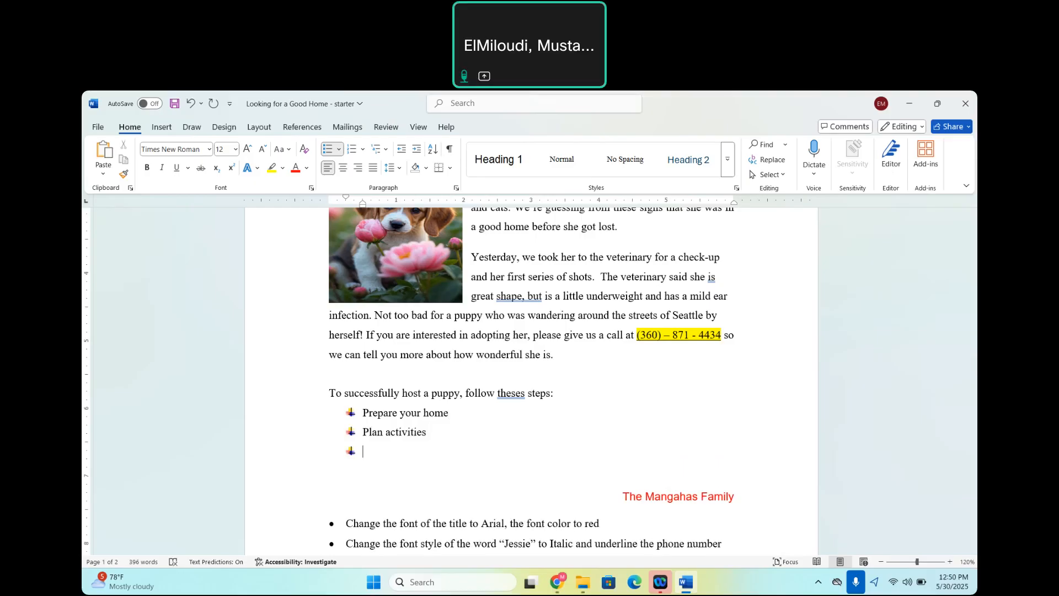
Enter "Purchase supplies and food" as the third bulleted puppy-hosting step.
{"action": "type", "text": "C"}
{"action": "key", "text": "BackSpace"}
{"action": "type", "text": "p"}
{"action": "type", "text": "Purchase"}
{"action": "type", "text": "supplies and "}
{"action": "type", "text": "f"}
{"action": "type", "text": "ood"}
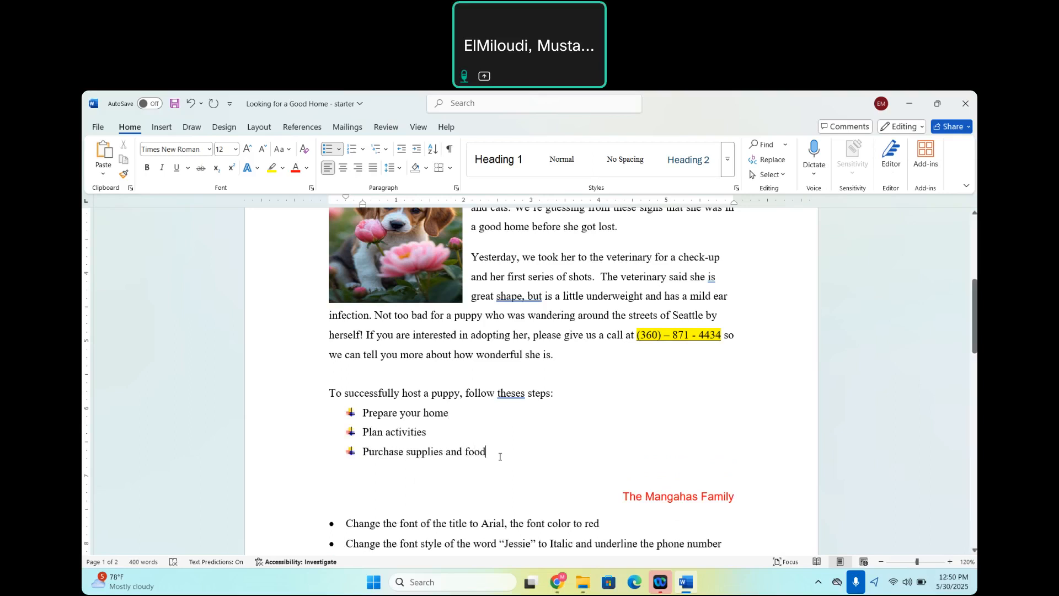
Try 1. 2. 3. and A. B. C. numbering on the three puppy-hosting steps, and restore their multicoloured plus-shaped bullets.
{"action": "left_click_drag", "start_coordinate": [488, 452], "coordinate": [361, 413]}
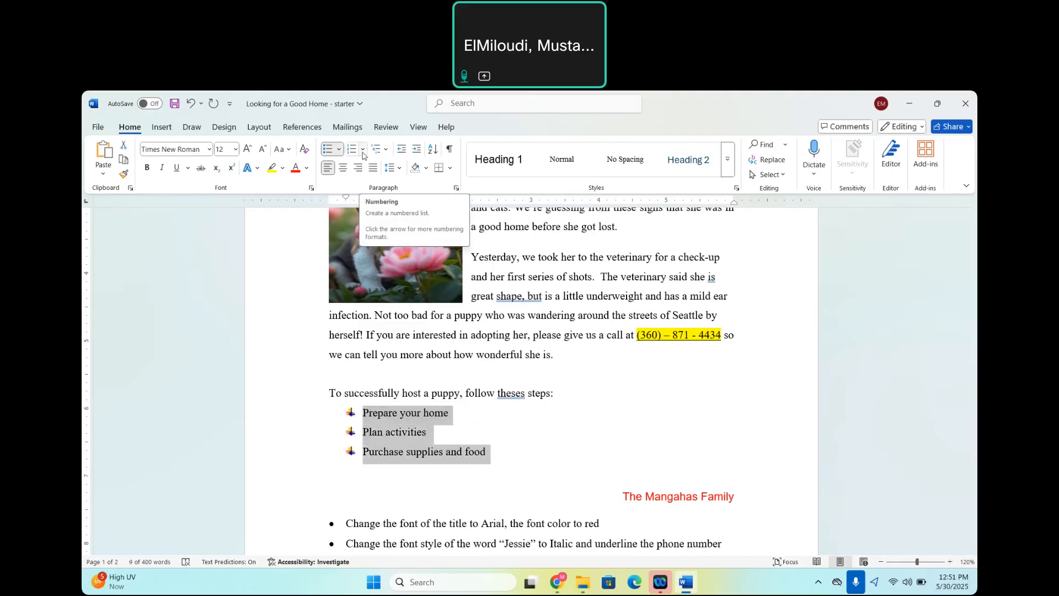
{"action": "left_click", "coordinate": [353, 150]}
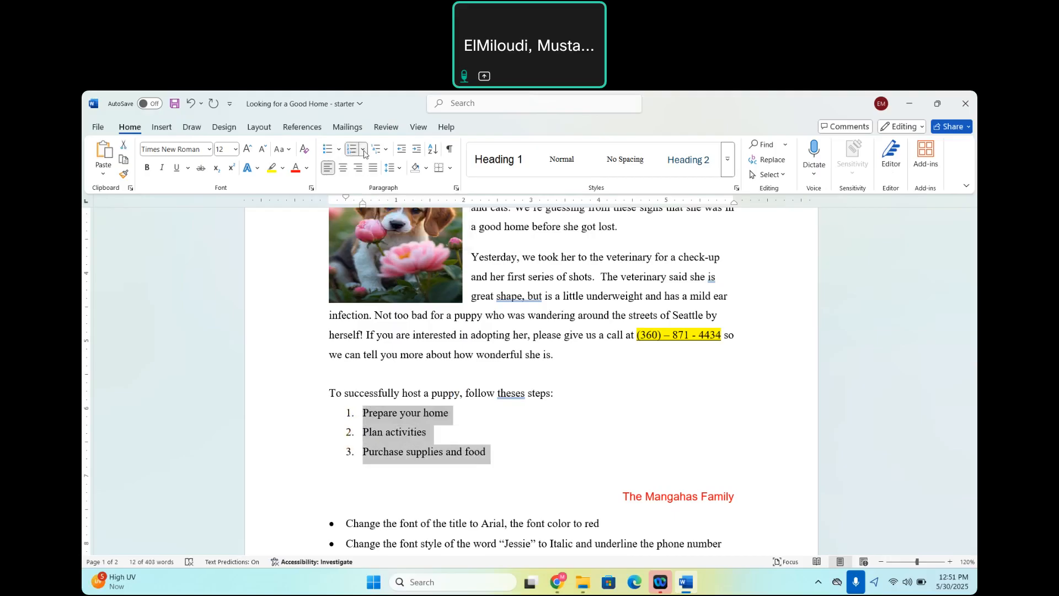
{"action": "left_click", "coordinate": [363, 150]}
{"action": "left_click", "coordinate": [414, 325]}
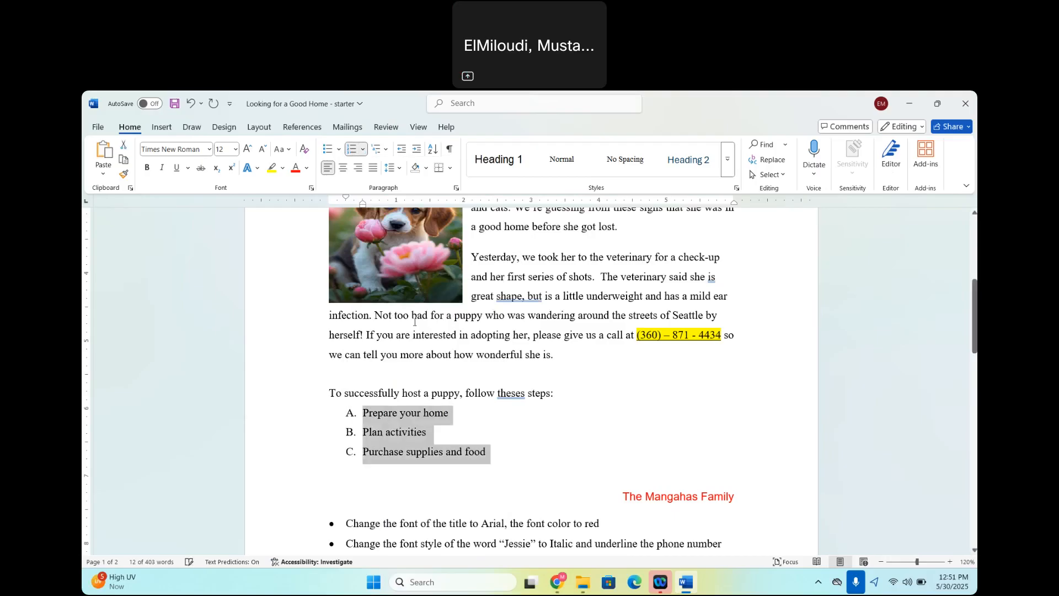
{"action": "left_click", "coordinate": [364, 150]}
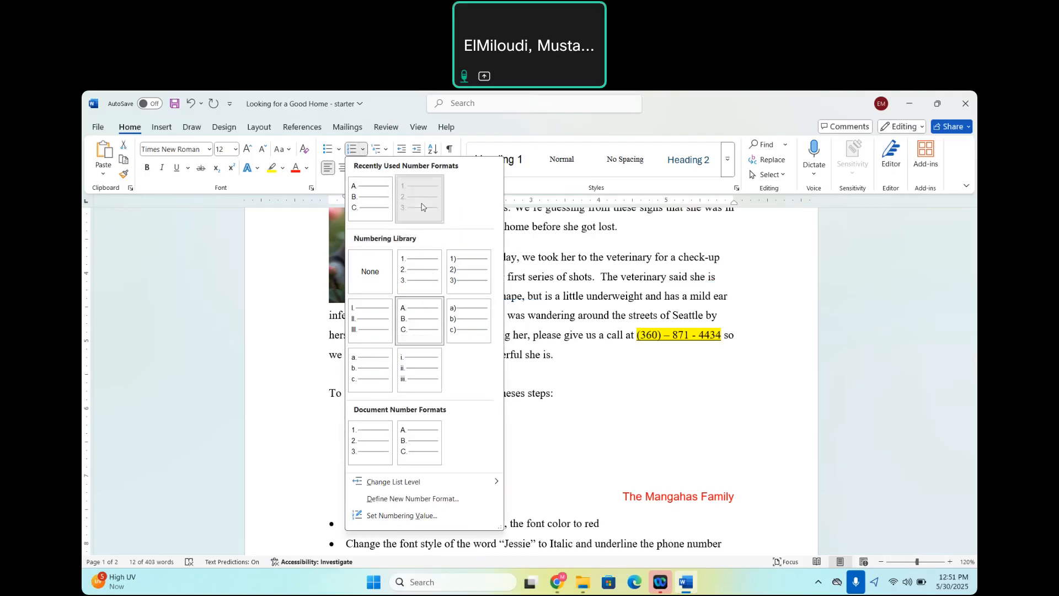
{"action": "left_click", "coordinate": [405, 204]}
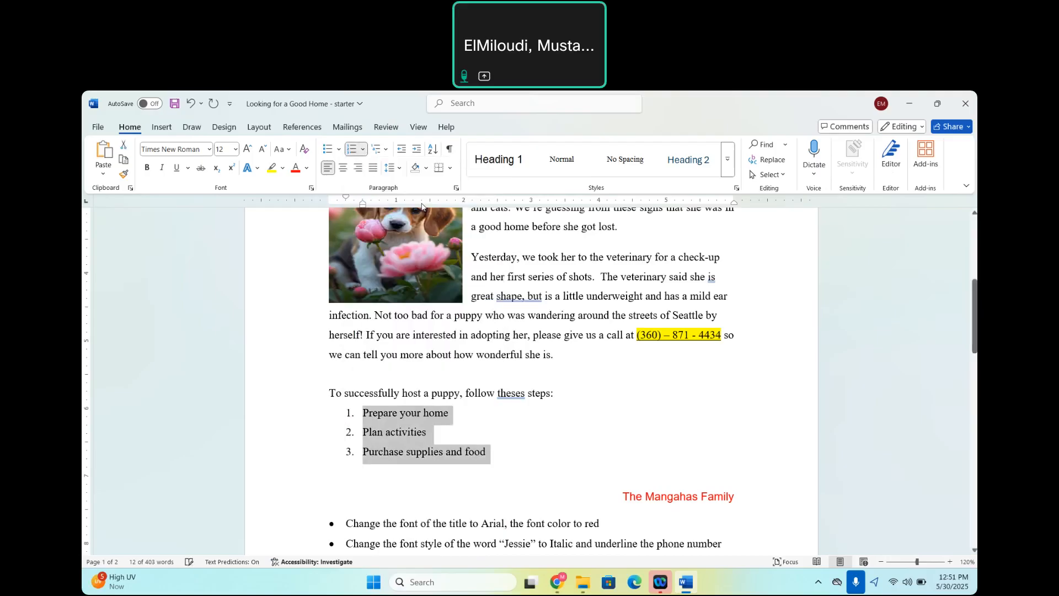
{"action": "left_click", "coordinate": [337, 152]}
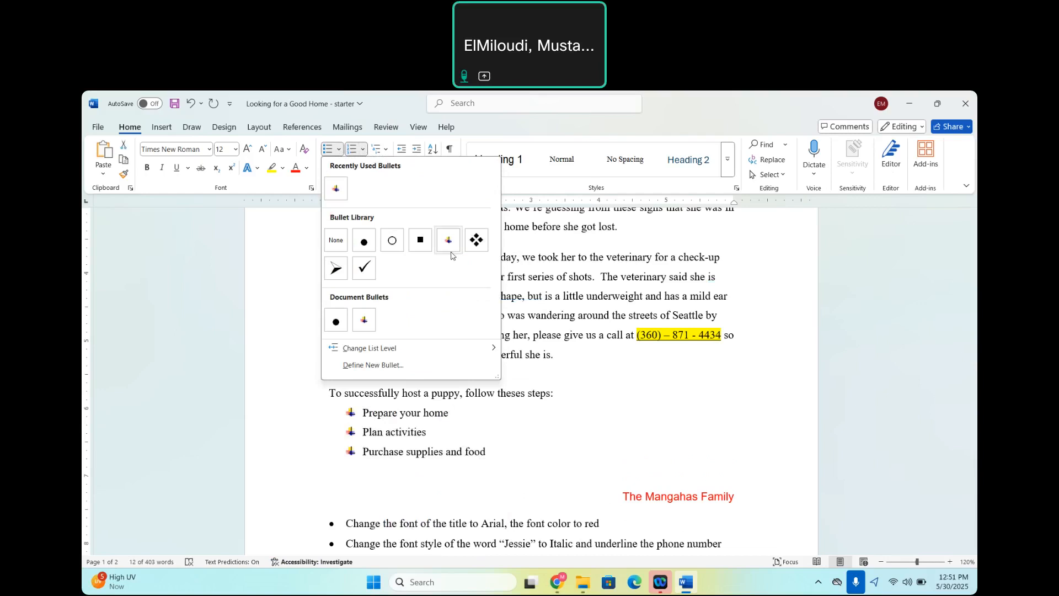
{"action": "left_click", "coordinate": [450, 242]}
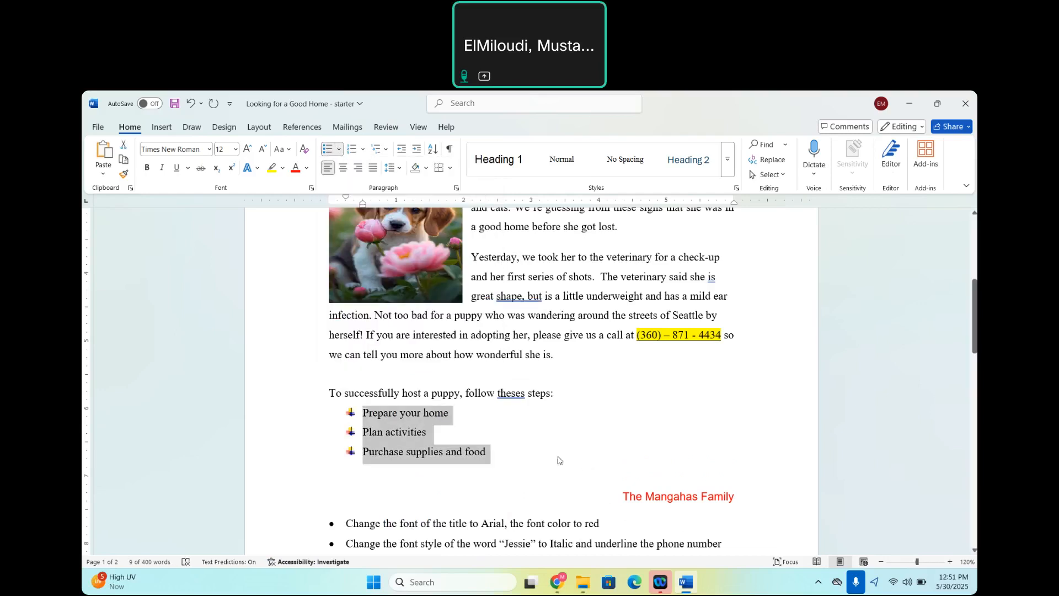
{"action": "left_click", "coordinate": [538, 437]}
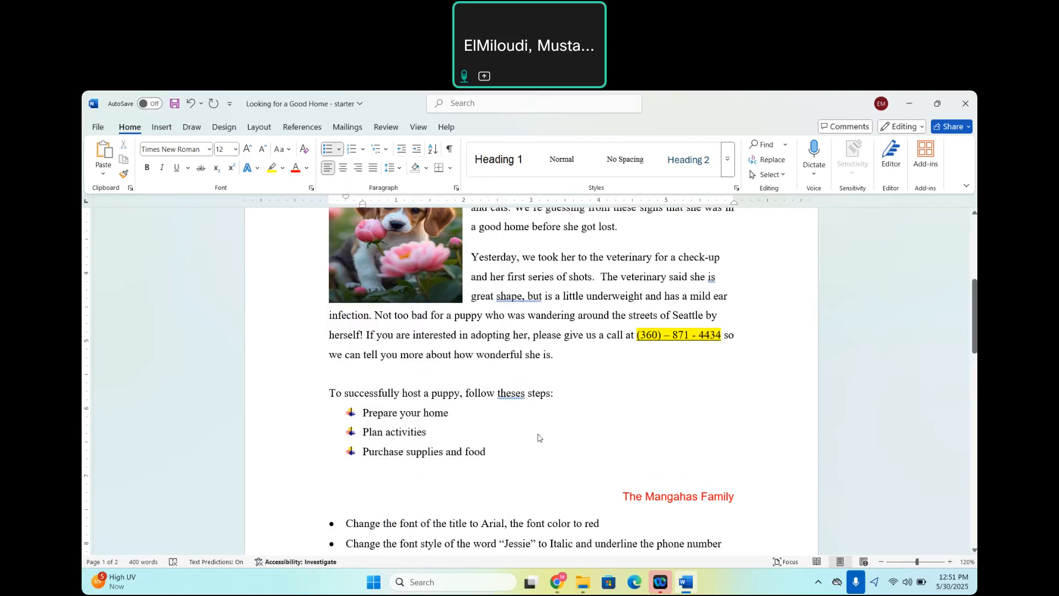
Read the remaining tasks on page 2 and return to the start of the letter.
{"action": "scroll", "coordinate": [538, 438], "scroll_direction": "down", "scroll_amount": 10}
{"action": "scroll", "coordinate": [509, 439], "scroll_direction": "down", "scroll_amount": 3}
{"action": "scroll", "coordinate": [508, 439], "scroll_direction": "up", "scroll_amount": 1}
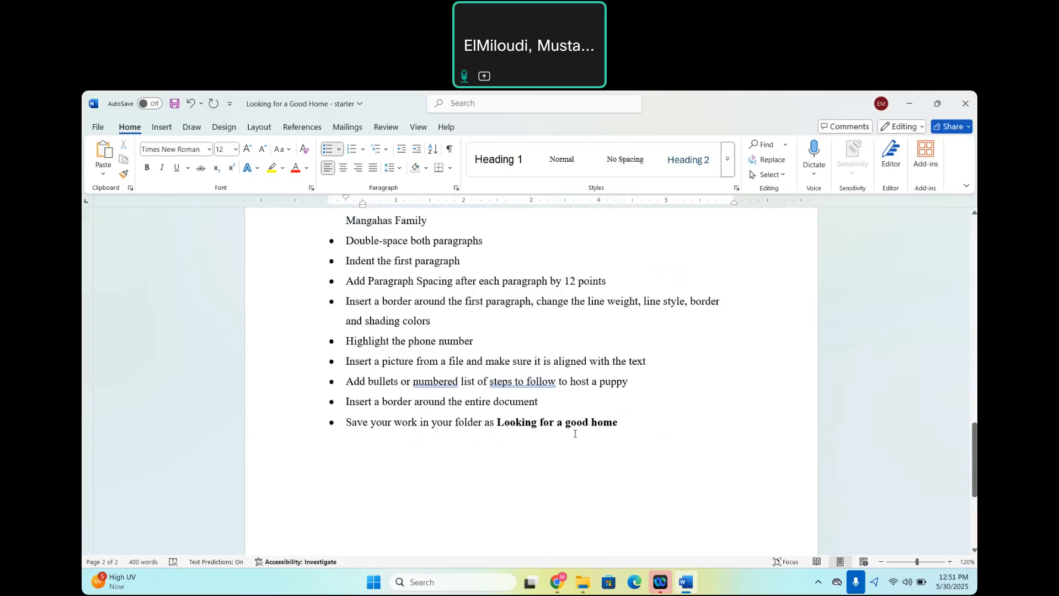
{"action": "scroll", "coordinate": [575, 433], "scroll_direction": "up", "scroll_amount": 15}
{"action": "scroll", "coordinate": [552, 358], "scroll_direction": "up", "scroll_amount": 4}
{"action": "scroll", "coordinate": [541, 309], "scroll_direction": "down", "scroll_amount": 1}
{"action": "scroll", "coordinate": [534, 270], "scroll_direction": "up", "scroll_amount": 1}
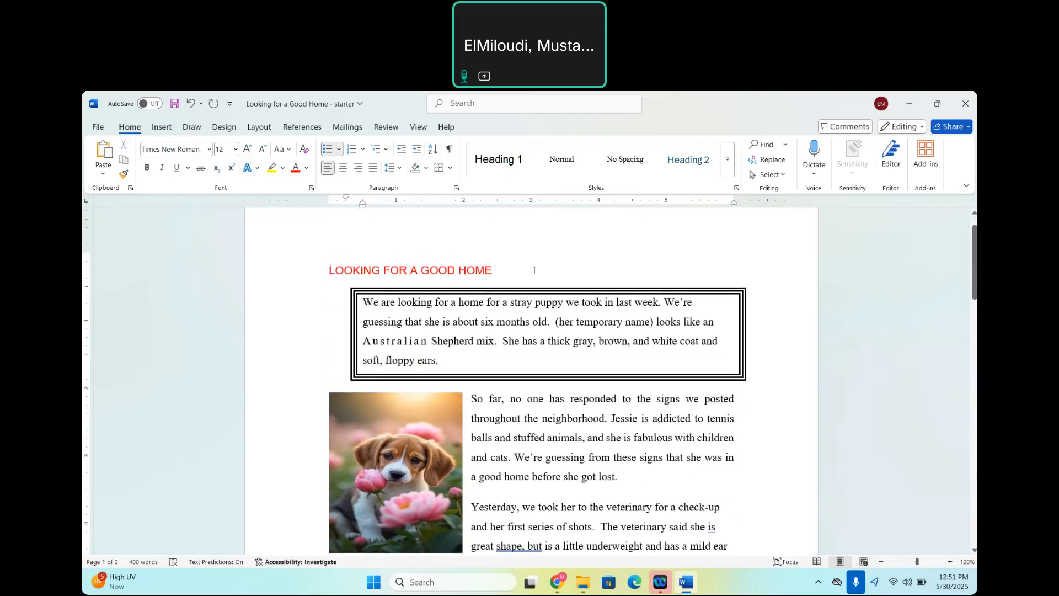
Apply a page border of red apple art around the whole document.
{"action": "left_click", "coordinate": [455, 189]}
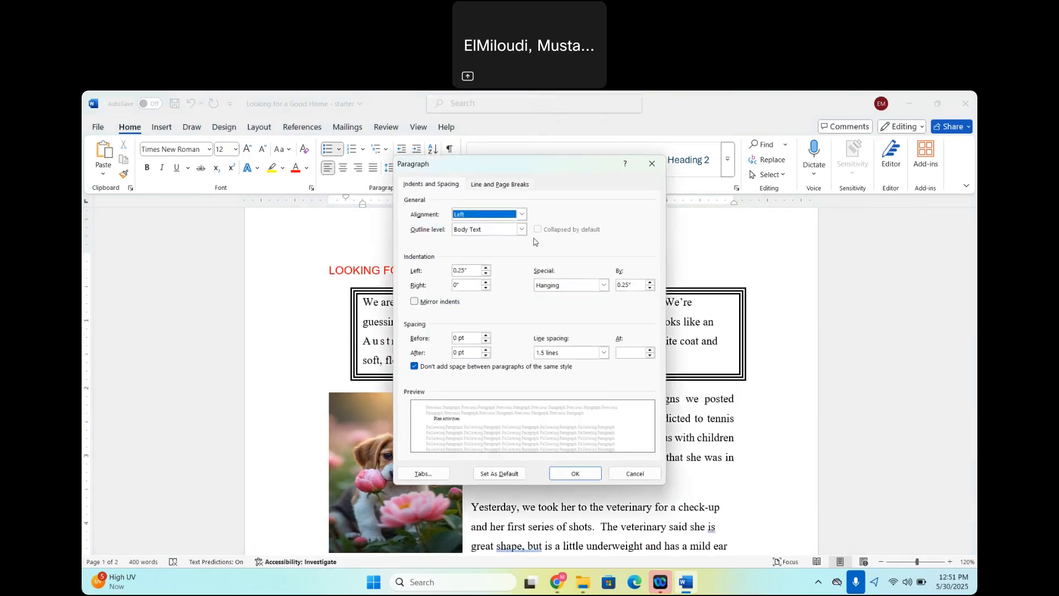
{"action": "left_click", "coordinate": [651, 164]}
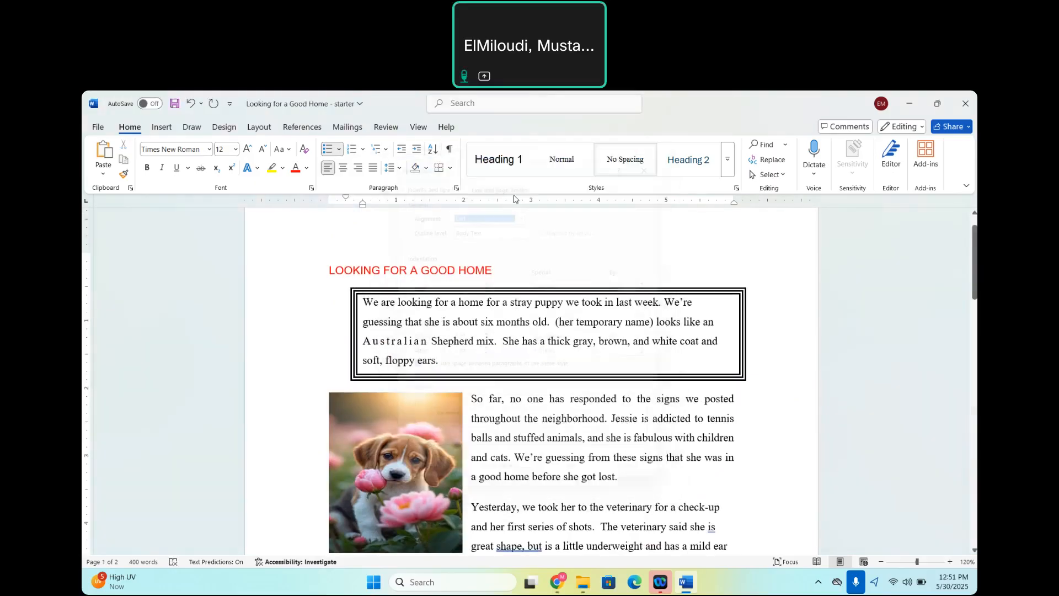
{"action": "left_click", "coordinate": [450, 168]}
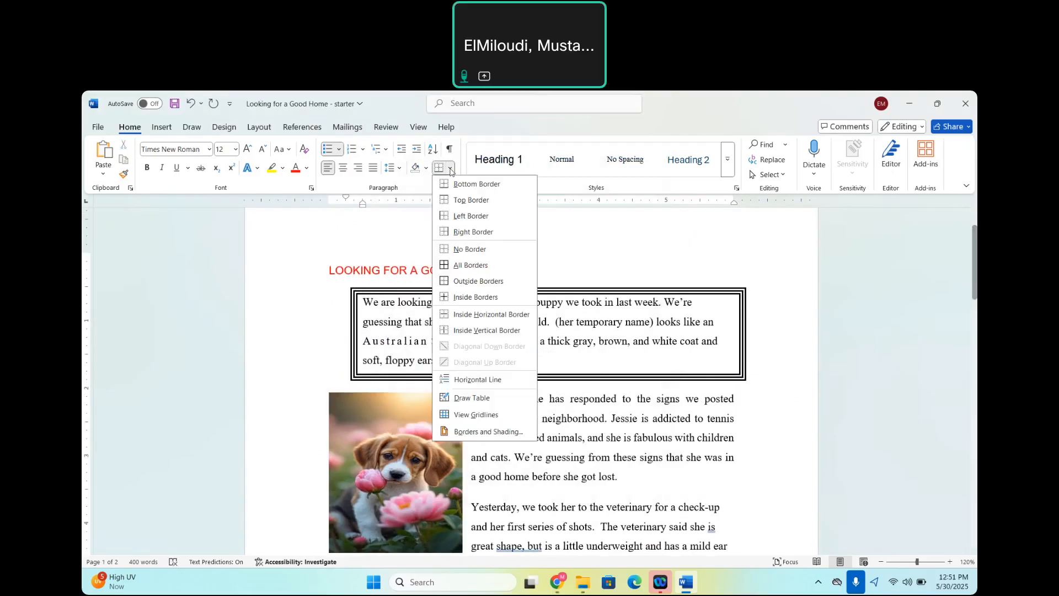
{"action": "left_click", "coordinate": [477, 436]}
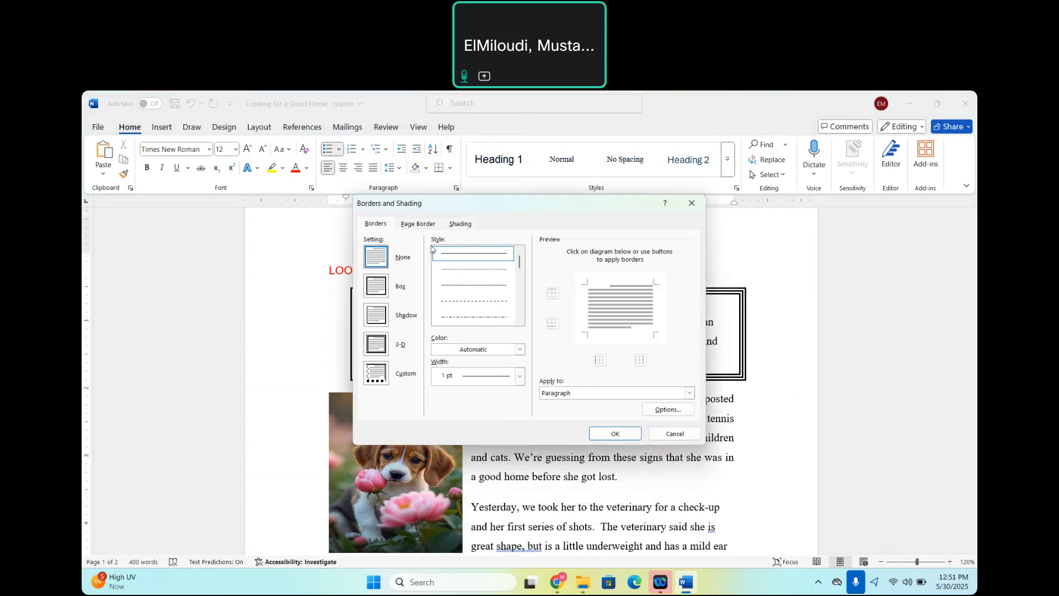
{"action": "left_click", "coordinate": [425, 226]}
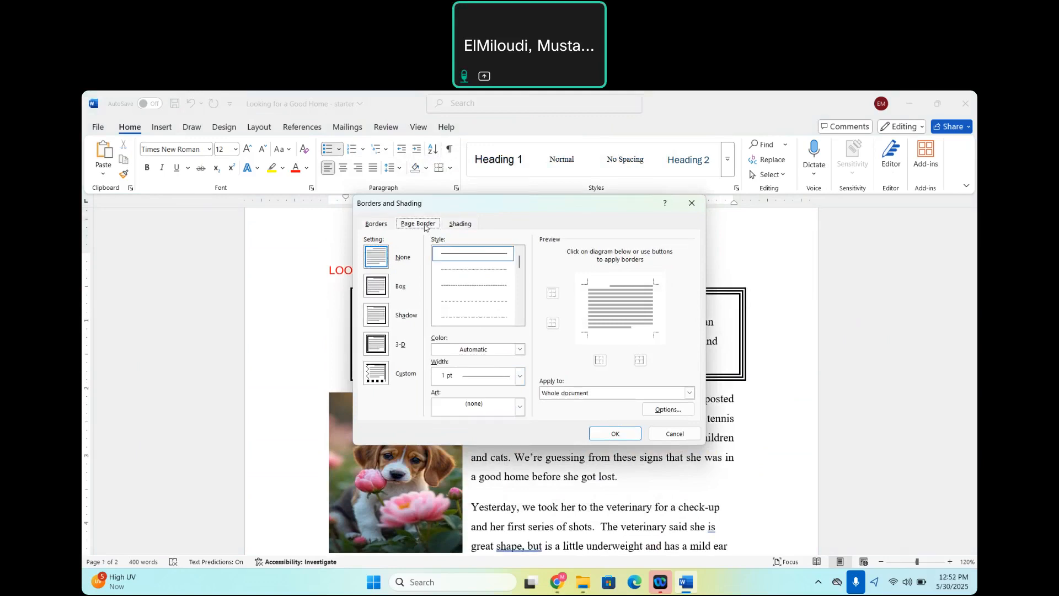
{"action": "left_click", "coordinate": [520, 409]}
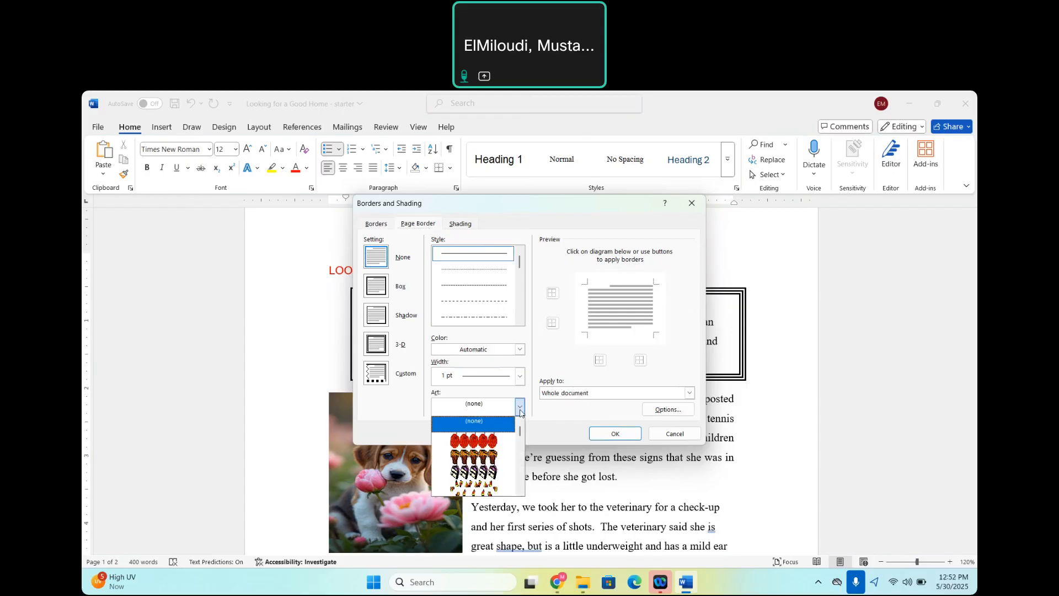
{"action": "left_click", "coordinate": [470, 440]}
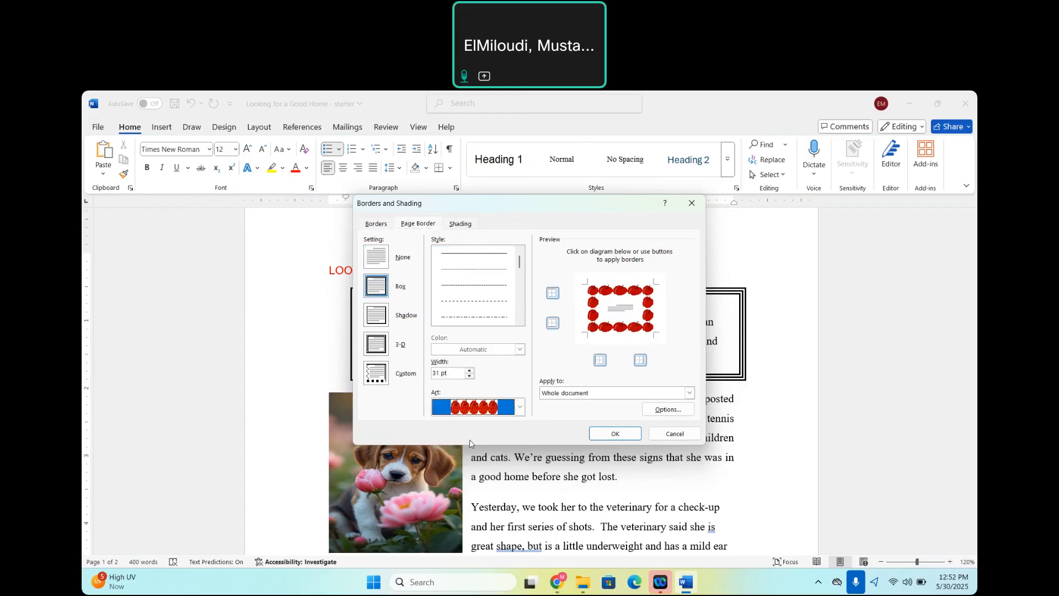
{"action": "left_click", "coordinate": [561, 396]}
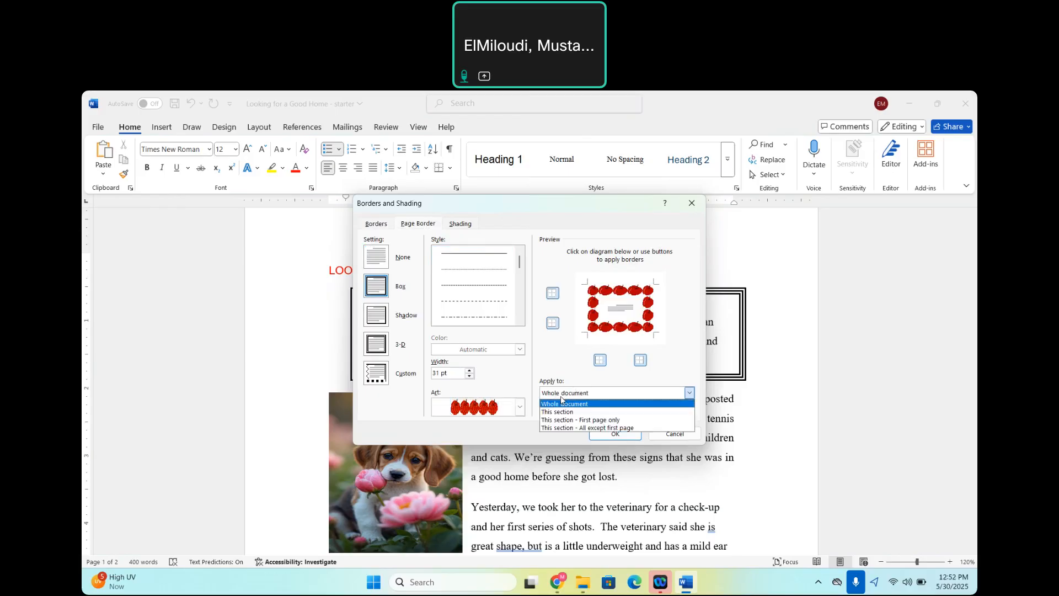
{"action": "left_click", "coordinate": [567, 359]}
{"action": "left_click", "coordinate": [615, 433]}
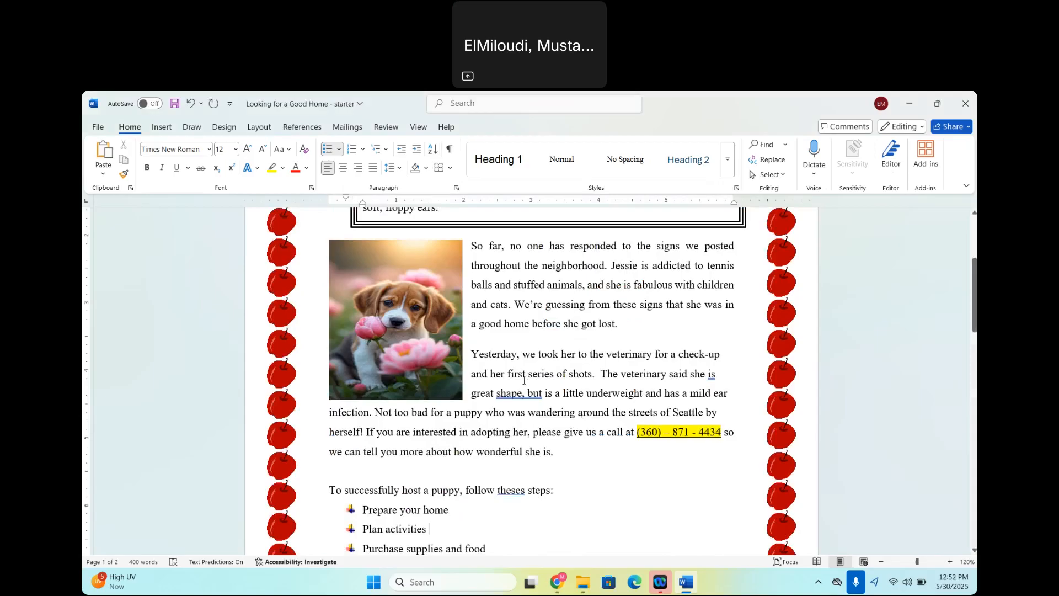
Examine the page border on both pages and read the last task in the list.
{"action": "scroll", "coordinate": [524, 380], "scroll_direction": "down", "scroll_amount": 5}
{"action": "scroll", "coordinate": [524, 381], "scroll_direction": "up", "scroll_amount": 6}
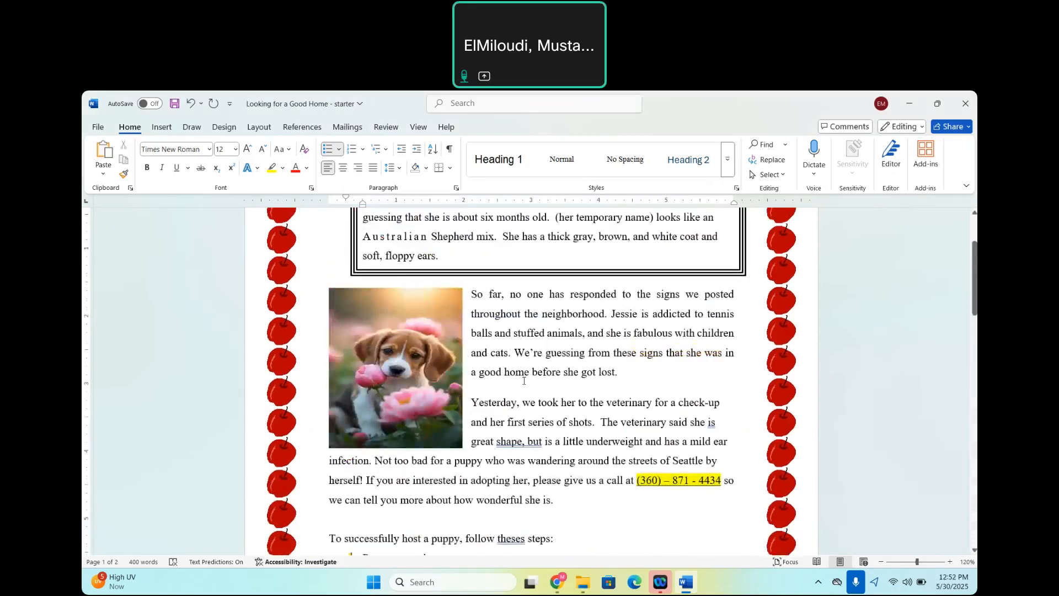
{"action": "scroll", "coordinate": [523, 380], "scroll_direction": "up", "scroll_amount": 3}
{"action": "scroll", "coordinate": [523, 381], "scroll_direction": "down", "scroll_amount": 13}
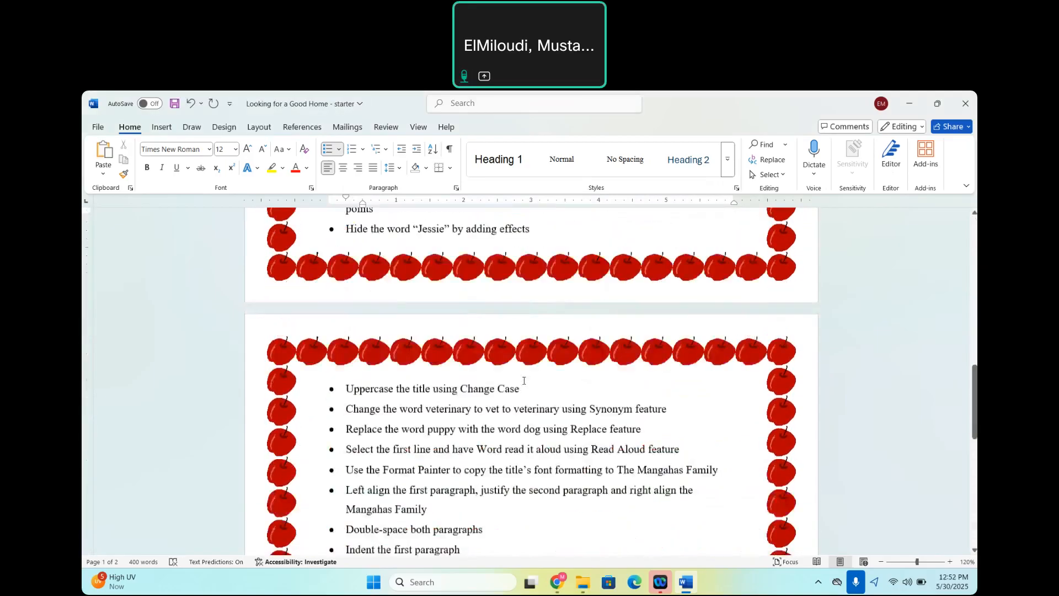
{"action": "scroll", "coordinate": [524, 380], "scroll_direction": "down", "scroll_amount": 7}
{"action": "scroll", "coordinate": [524, 380], "scroll_direction": "up", "scroll_amount": 5}
{"action": "scroll", "coordinate": [524, 380], "scroll_direction": "down", "scroll_amount": 1}
{"action": "scroll", "coordinate": [523, 380], "scroll_direction": "down", "scroll_amount": 4}
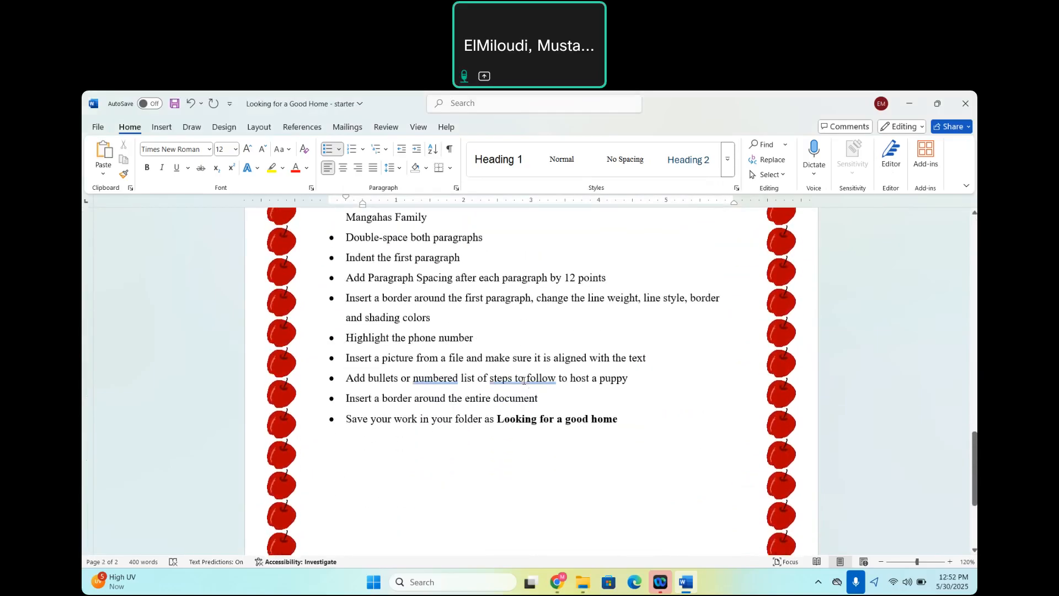
{"action": "scroll", "coordinate": [524, 380], "scroll_direction": "up", "scroll_amount": 15}
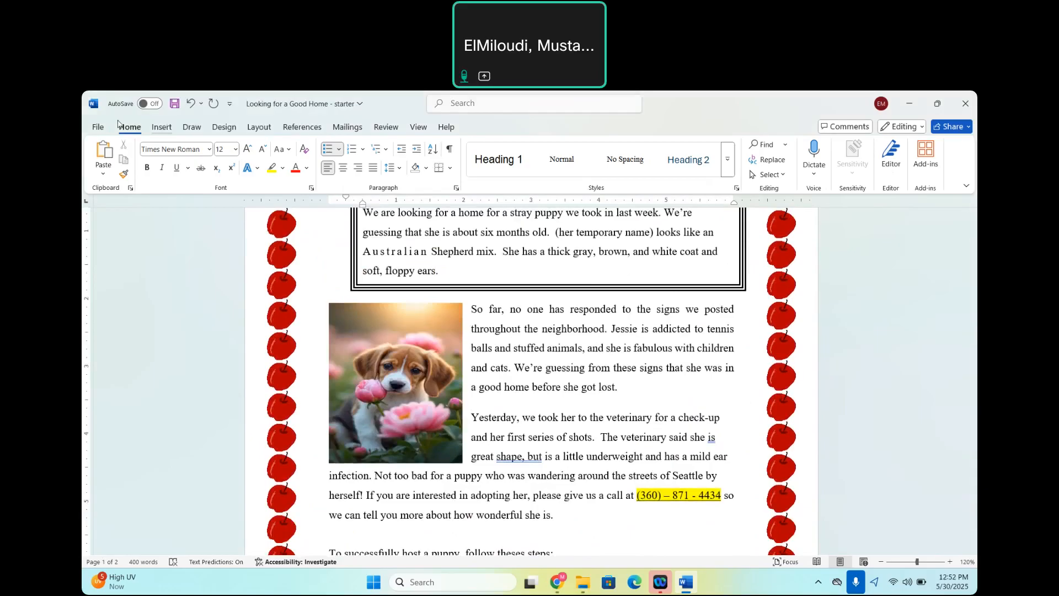
Save a copy of the letter as "Looking for a Good Home - completed" in the MS Word folder.
{"action": "left_click", "coordinate": [97, 129]}
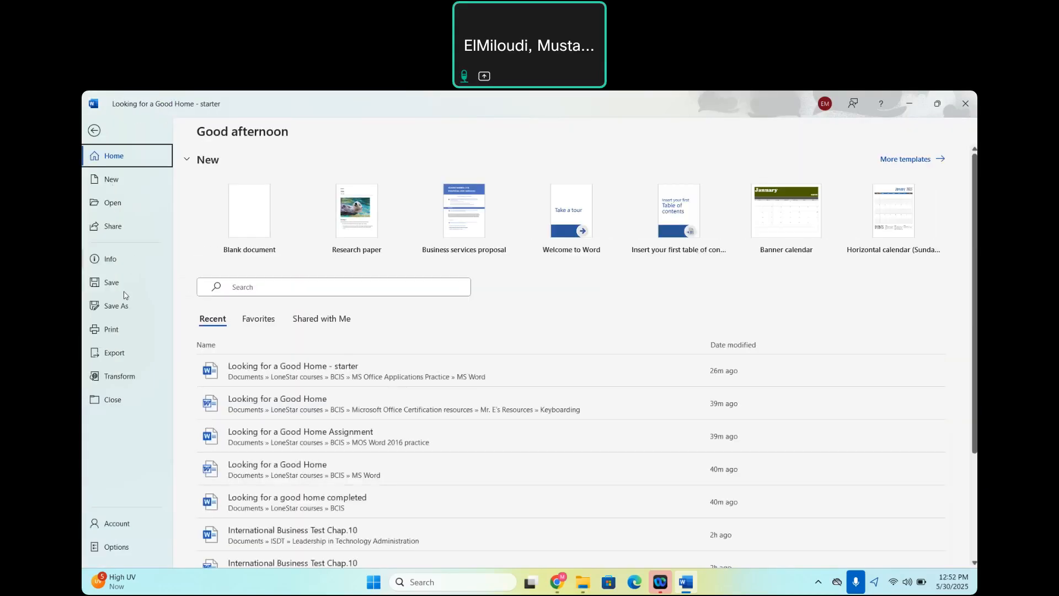
{"action": "left_click", "coordinate": [126, 307]}
{"action": "left_click", "coordinate": [256, 472]}
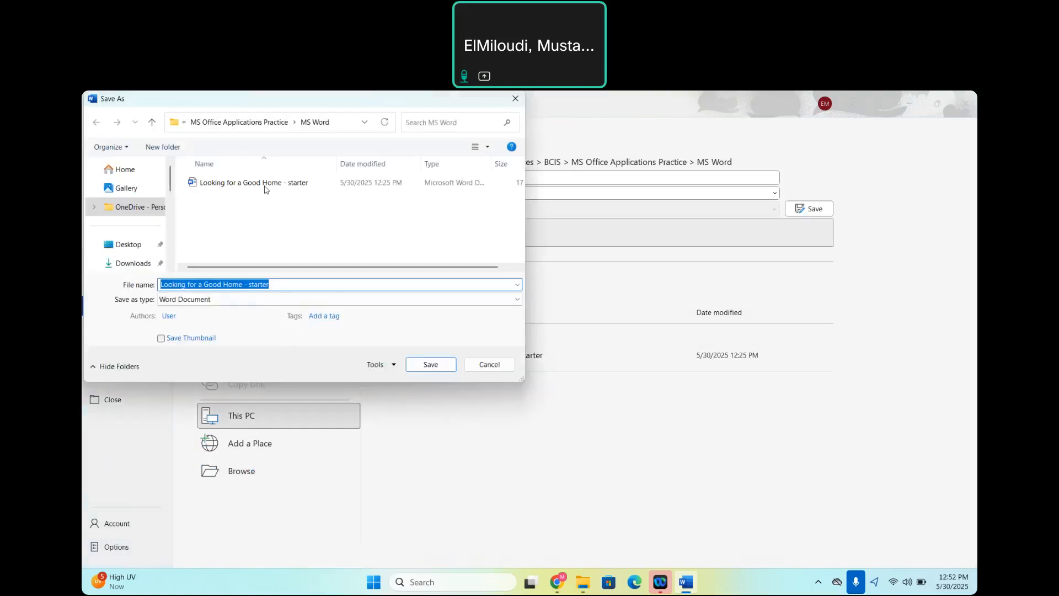
{"action": "left_click", "coordinate": [282, 280]}
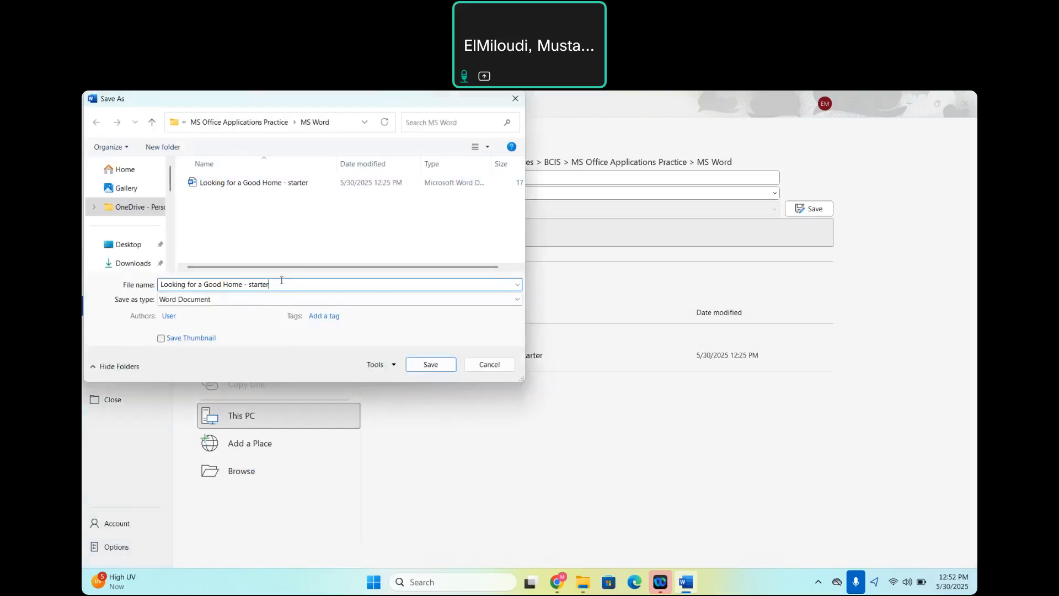
{"action": "key", "text": "BackSpace"}
{"action": "key", "text": "BackSpace"}
{"action": "key", "text": "BackSpace"}
{"action": "key", "text": "BackSpace"}
{"action": "key", "text": "BackSpace"}
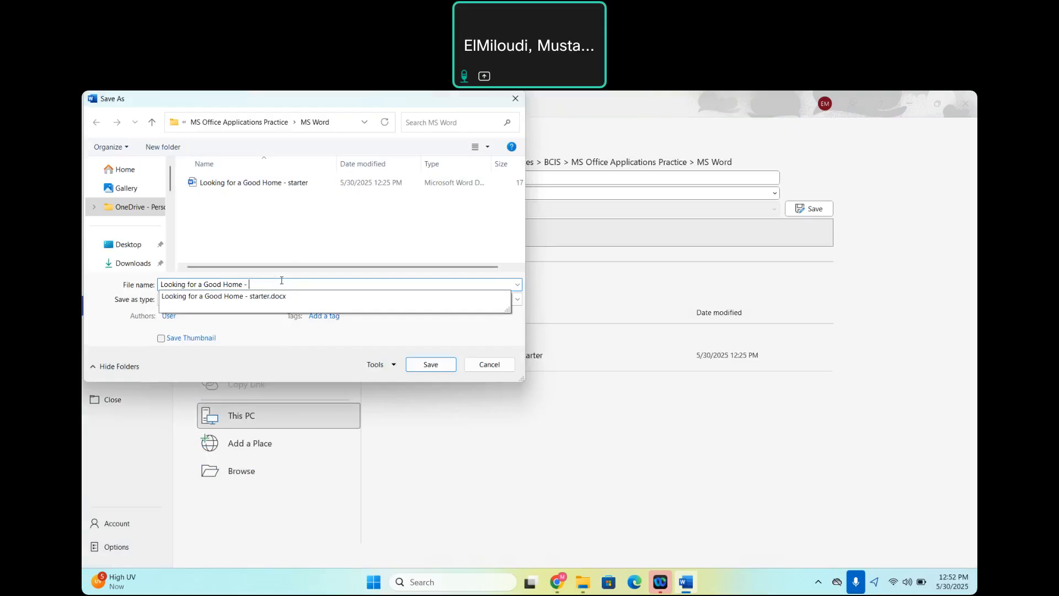
{"action": "type", "text": "completed"}
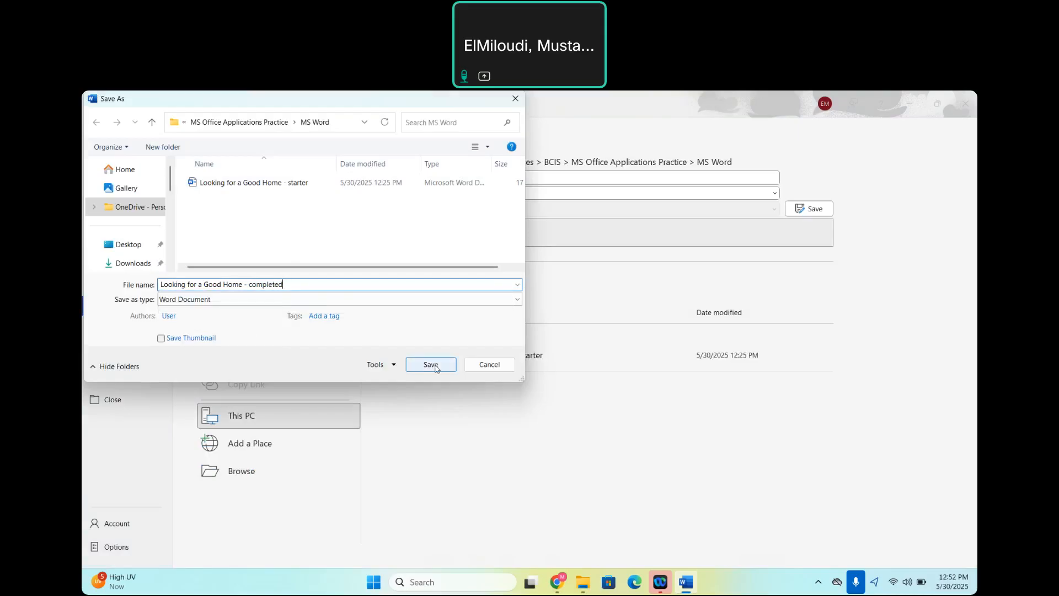
{"action": "left_click", "coordinate": [432, 365]}
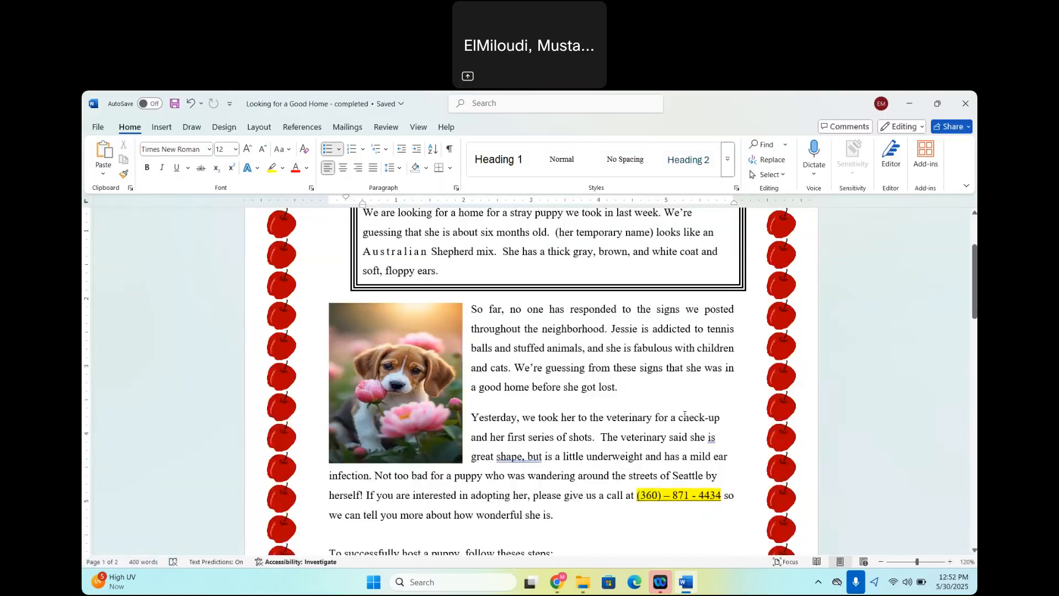